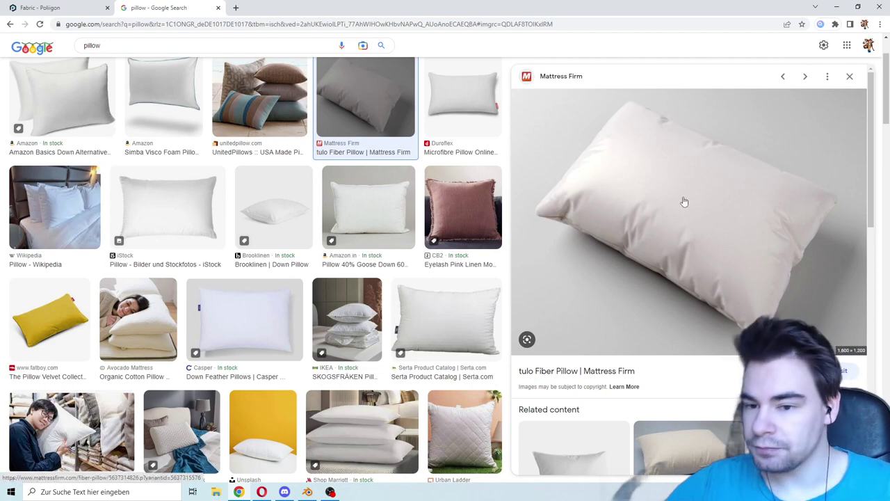
Step: Compare pillow reference photos in the image results, examining their overall shape, corners, seams and wrinkles
click(263, 125)
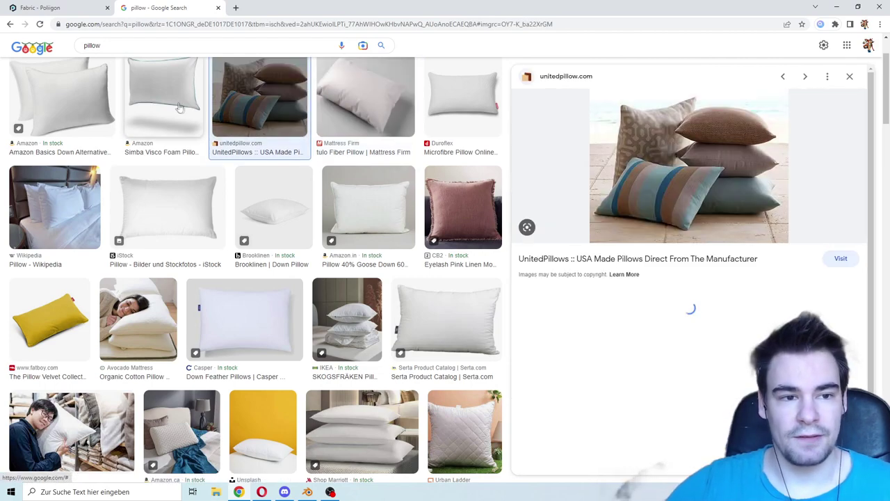
click(162, 104)
click(174, 193)
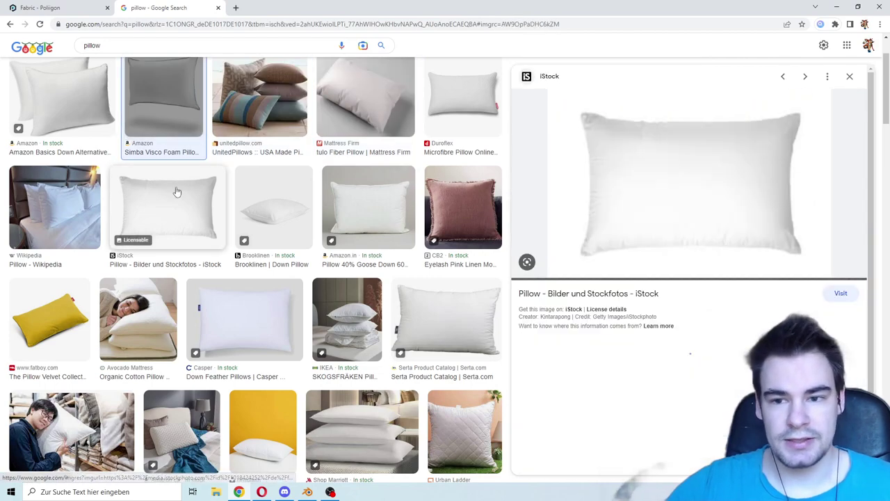
click(282, 120)
click(358, 115)
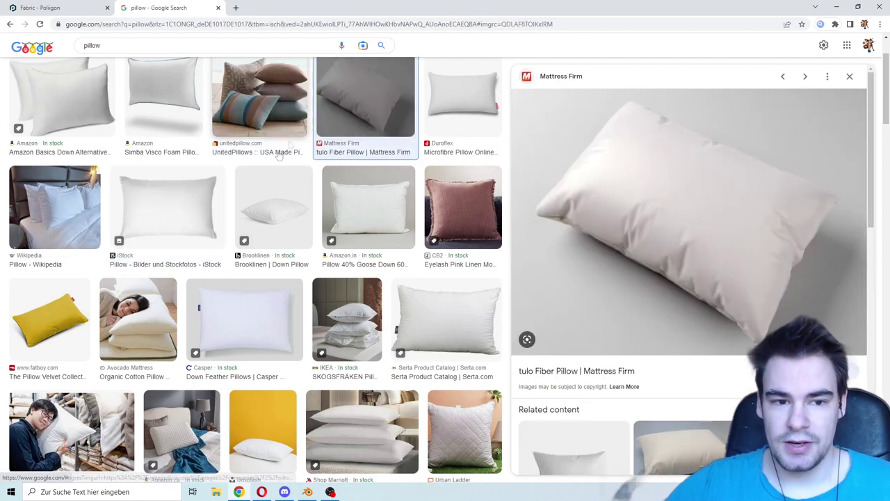
click(286, 206)
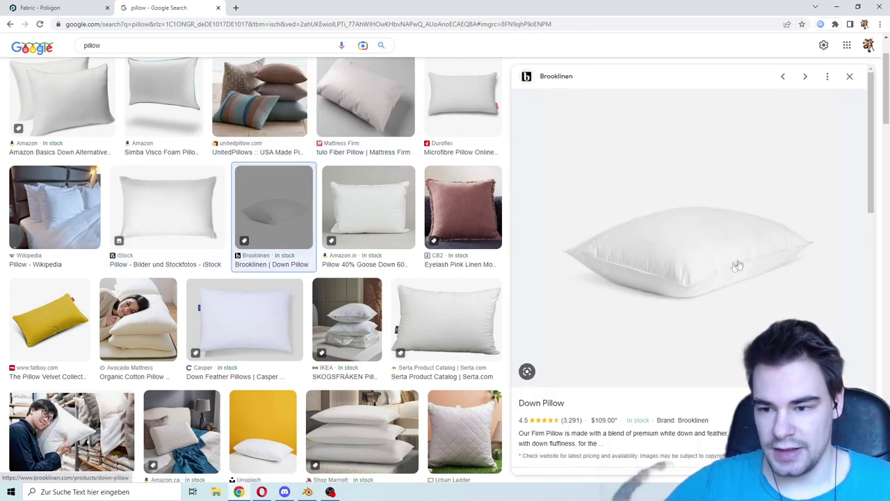
click(369, 207)
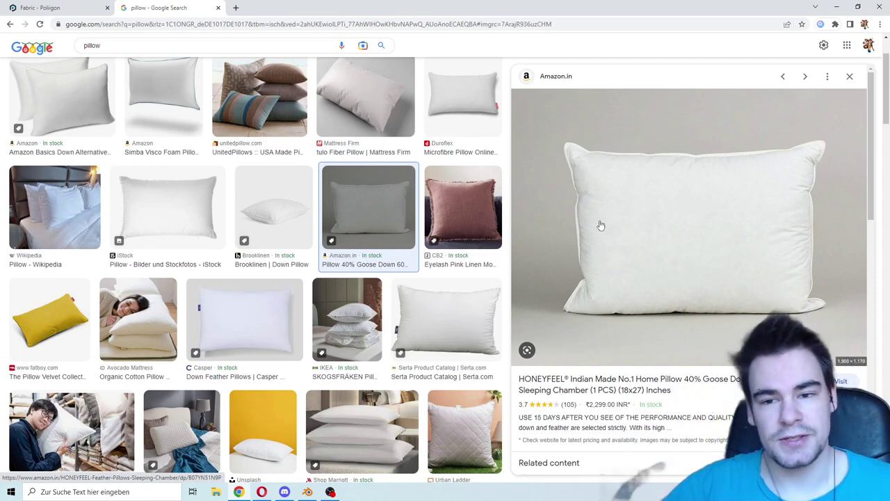
click(436, 310)
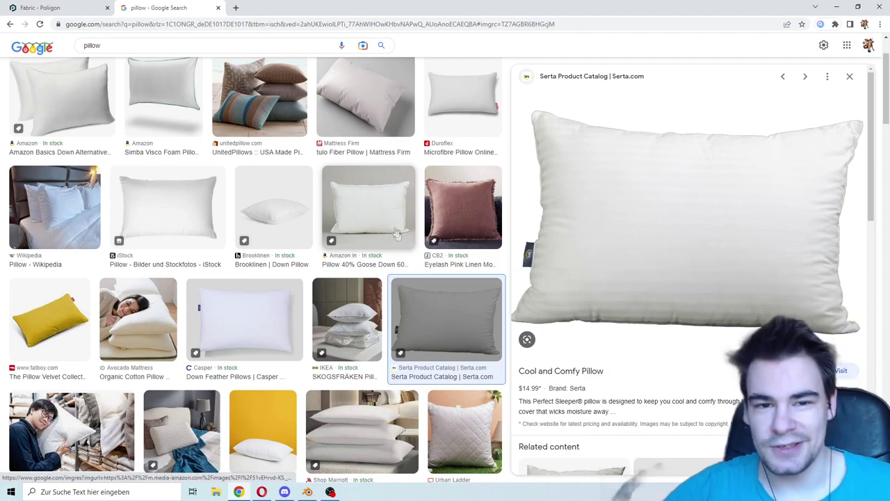
click(374, 125)
click(67, 207)
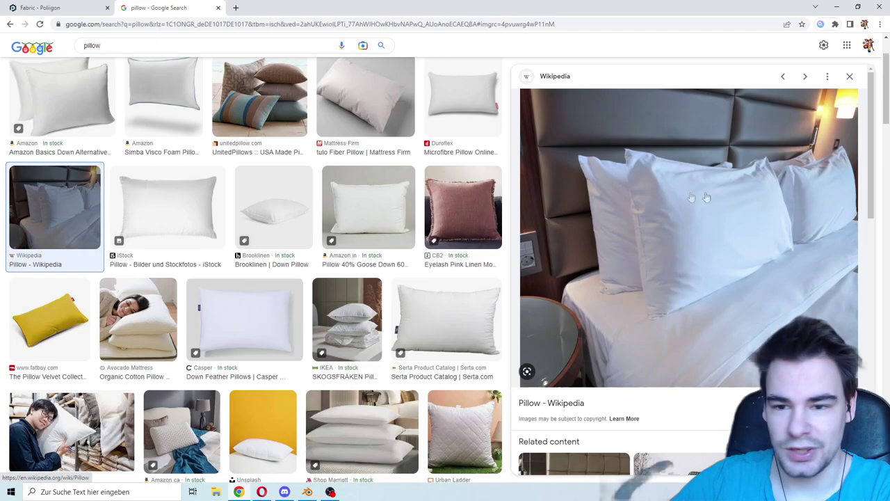
Step: Browse further down the pillow image results and examine bed, throw and stacked pillows for folds and edge shapes
scroll(379, 235, down, 3)
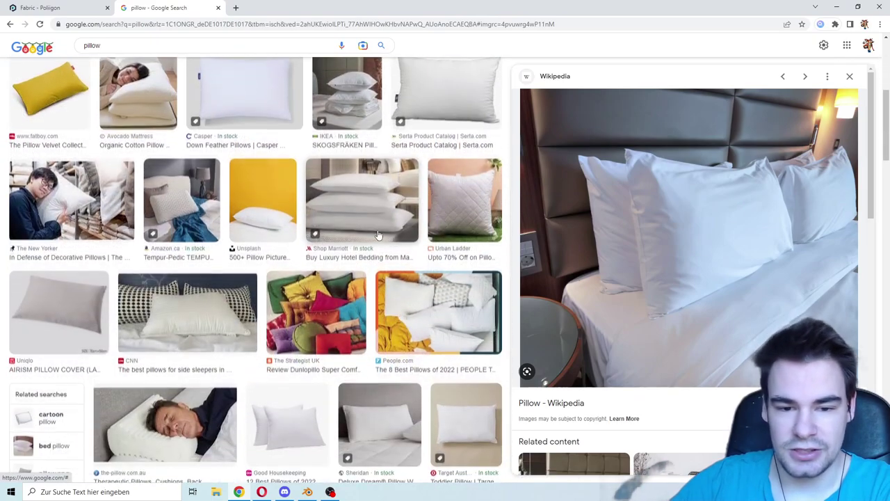
click(462, 205)
click(438, 310)
scroll(438, 309, down, 4)
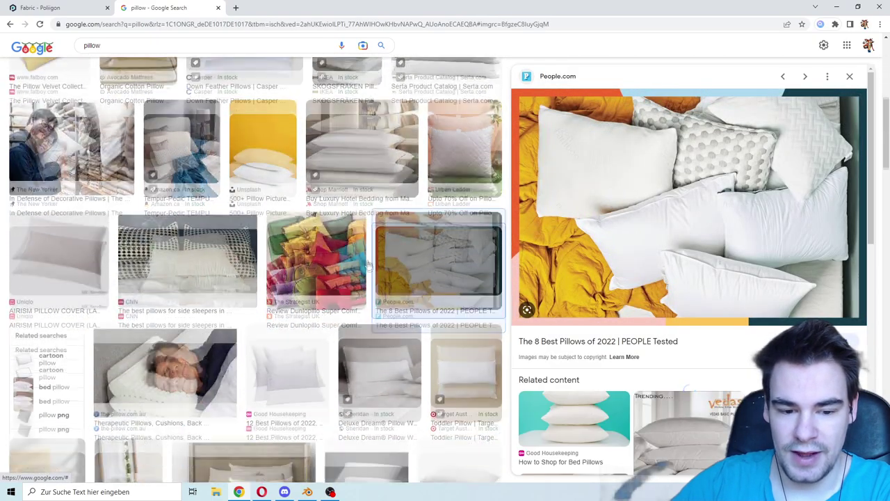
click(284, 209)
scroll(284, 208, down, 1)
click(275, 215)
scroll(275, 216, down, 2)
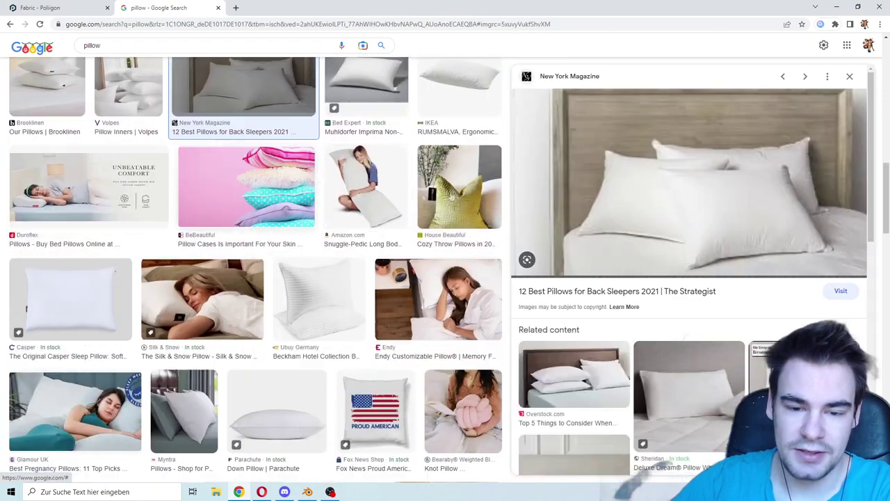
click(459, 186)
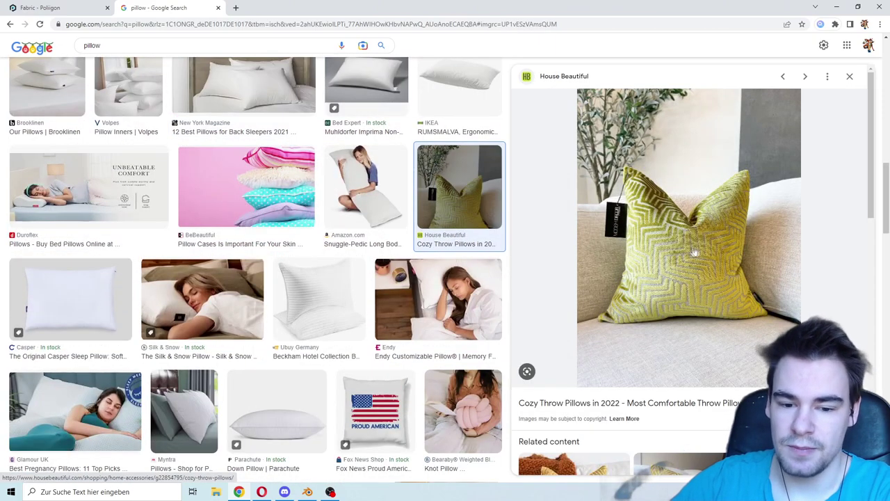
click(201, 299)
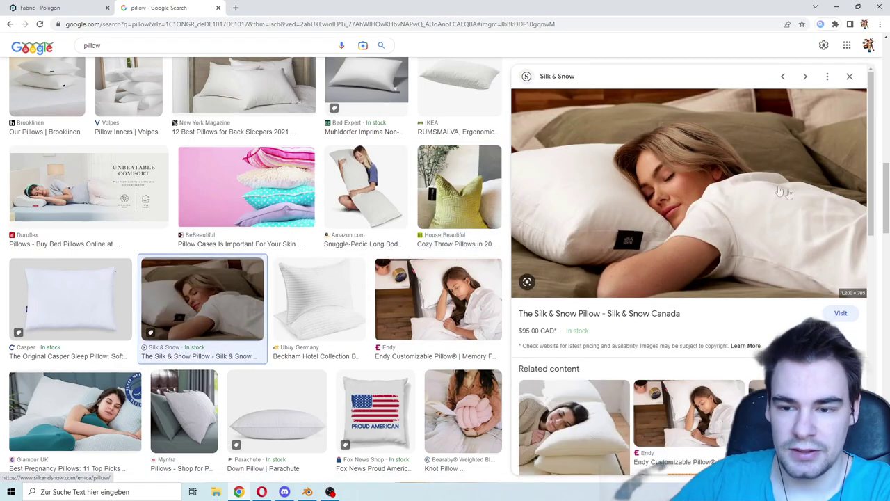
scroll(466, 291, down, 5)
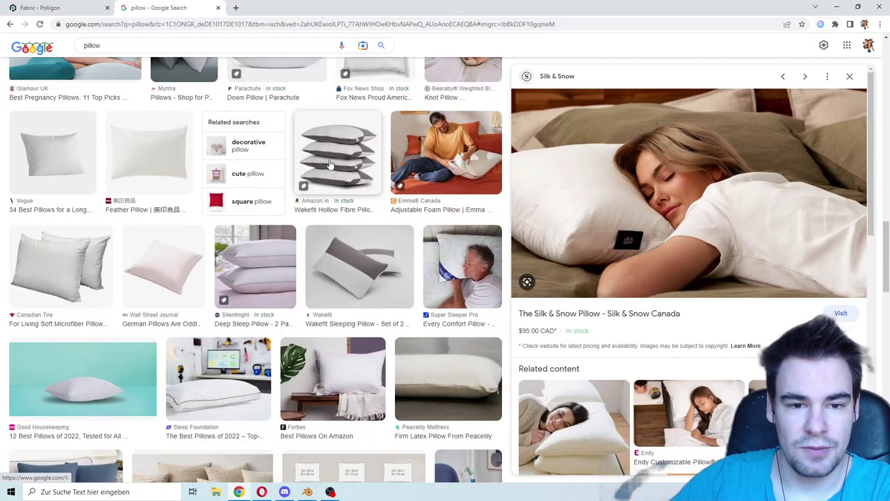
click(331, 165)
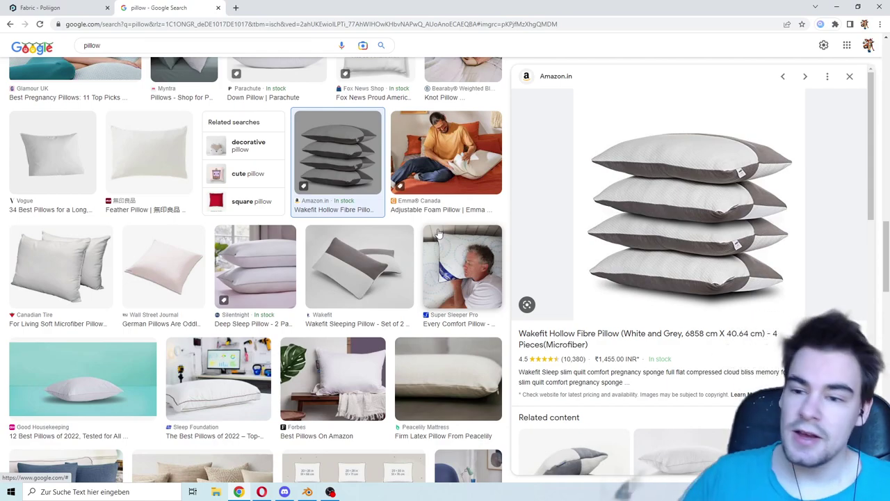
scroll(362, 175, up, 4)
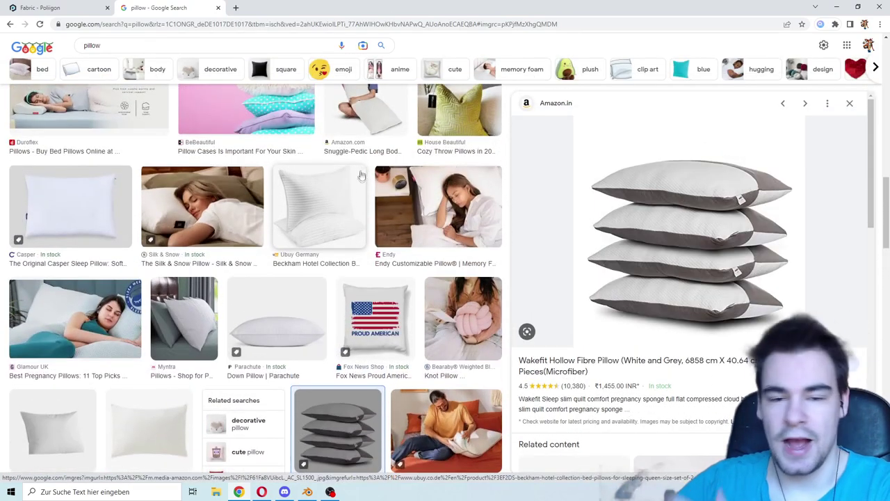
scroll(359, 181, up, 10)
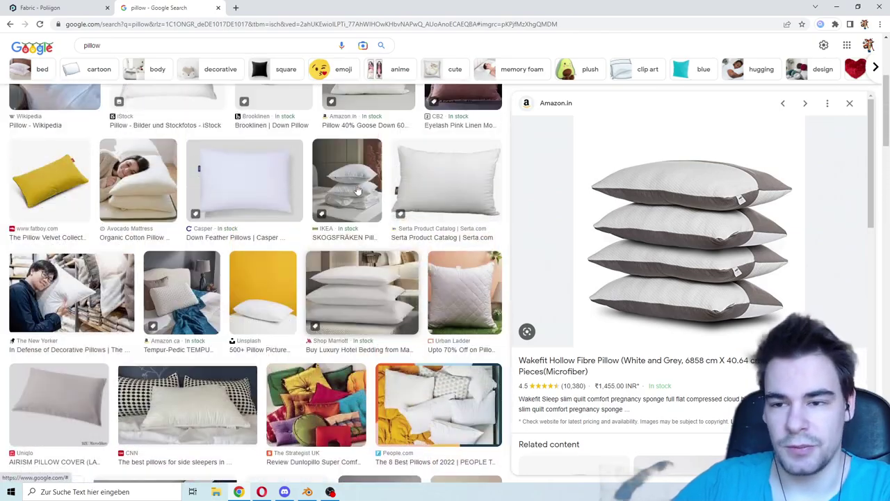
scroll(368, 200, up, 3)
Step: Switch to Blender, add a cube and scale it down along Z into a flat box
click(306, 492)
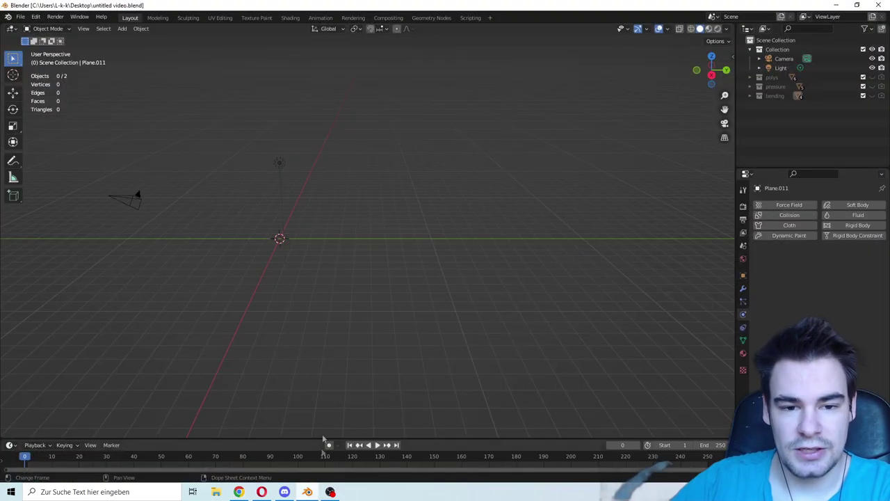
key(shift+a)
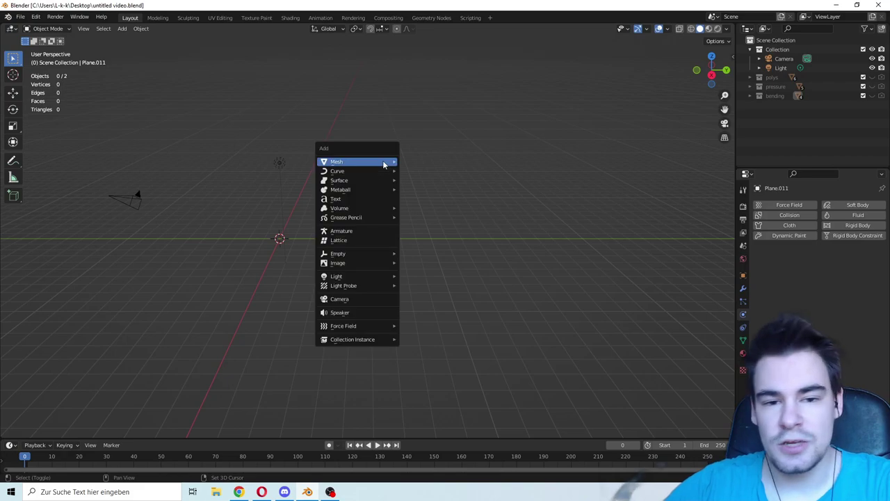
mouse_move(383, 160)
click(425, 173)
scroll(655, 139, up, 5)
key(KP_Decimal)
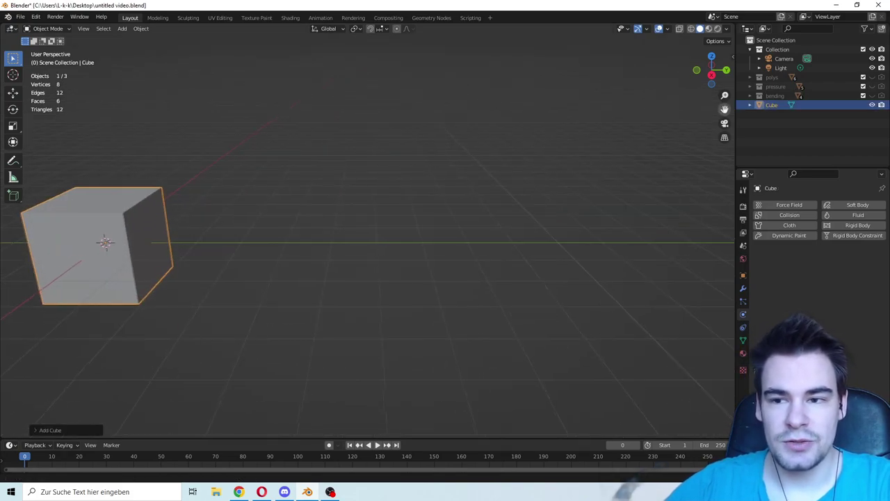
key(s)
key(z)
click(406, 241)
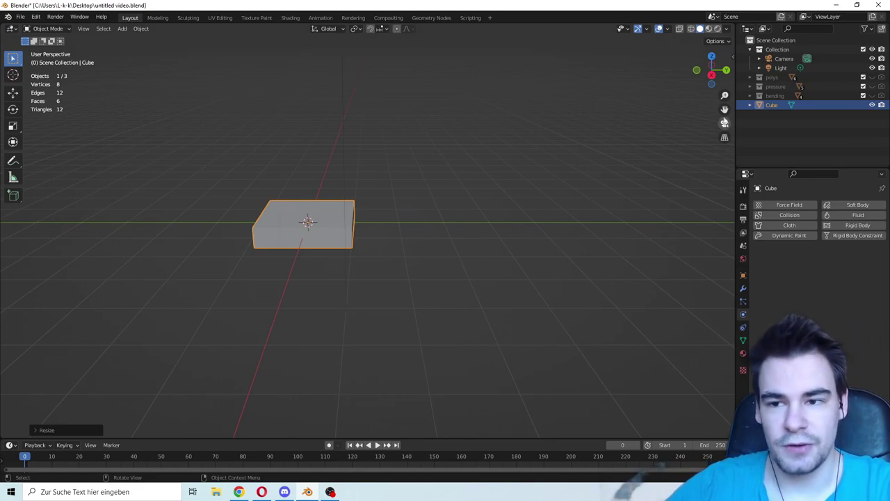
drag(725, 109, 763, 116)
scroll(419, 230, up, 4)
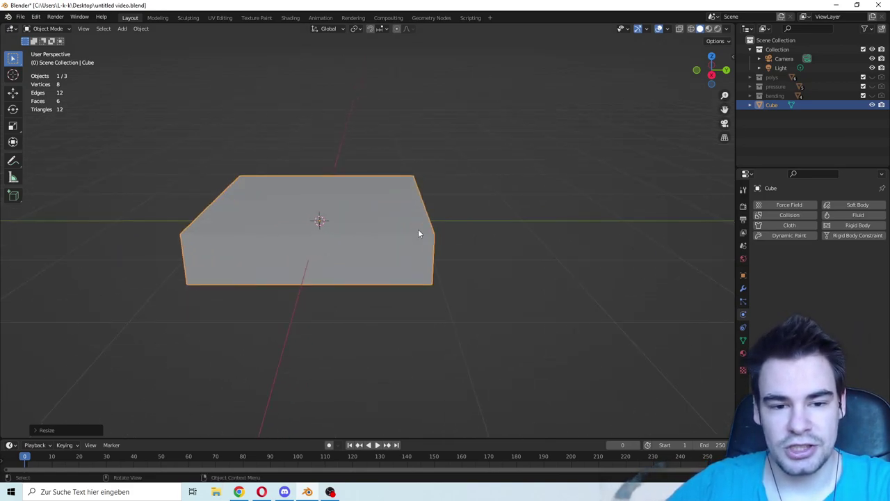
Step: Subdivide the whole flattened cube three times in Edit Mode and return to Object Mode
scroll(418, 234, down, 3)
key(Tab)
click(12, 261)
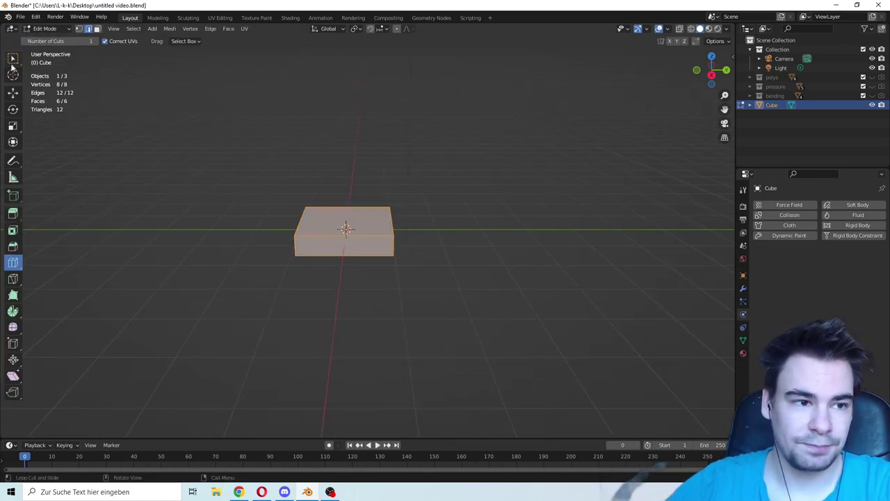
click(12, 60)
scroll(344, 212, up, 3)
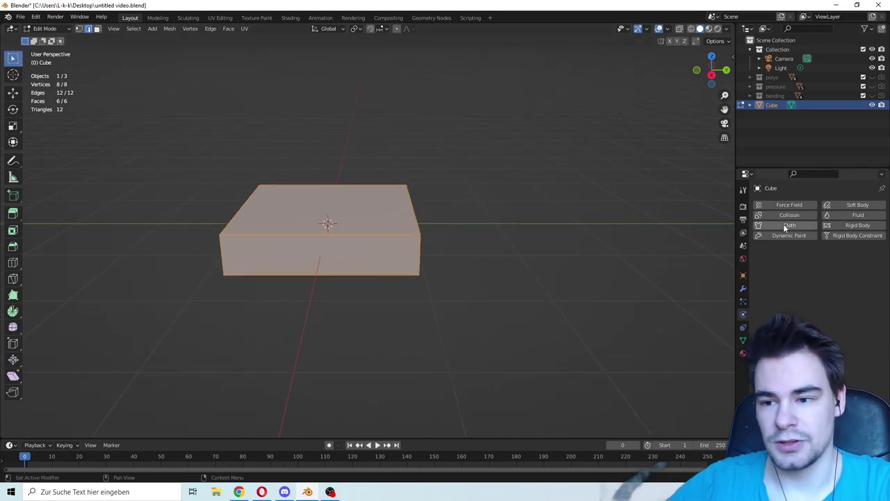
right_click(311, 174)
click(293, 185)
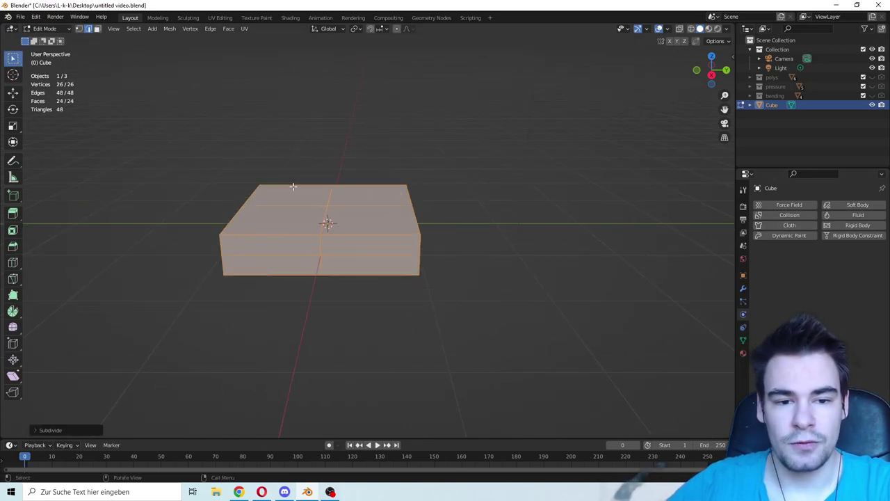
right_click(293, 186)
click(293, 185)
right_click(293, 186)
click(291, 187)
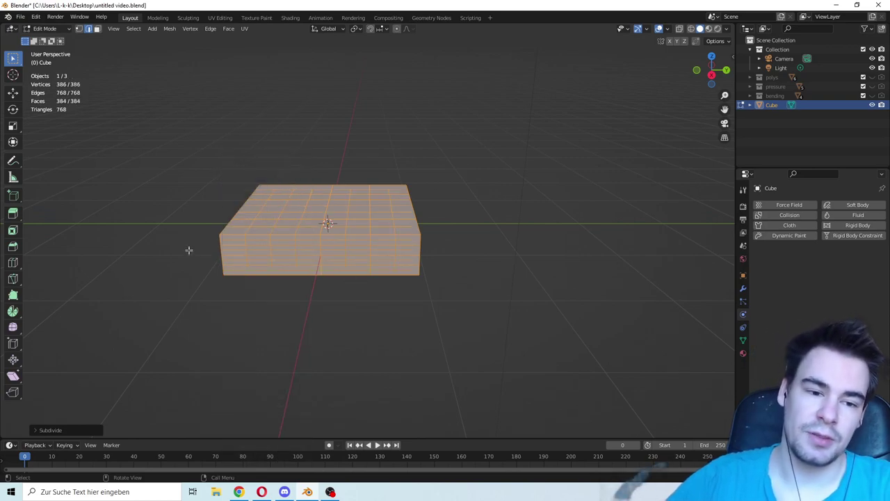
drag(241, 240, 473, 272)
click(485, 240)
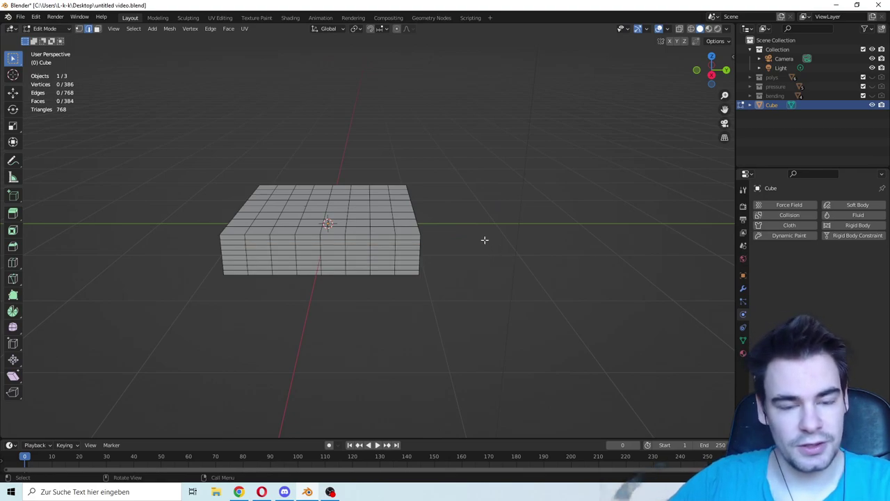
key(Tab)
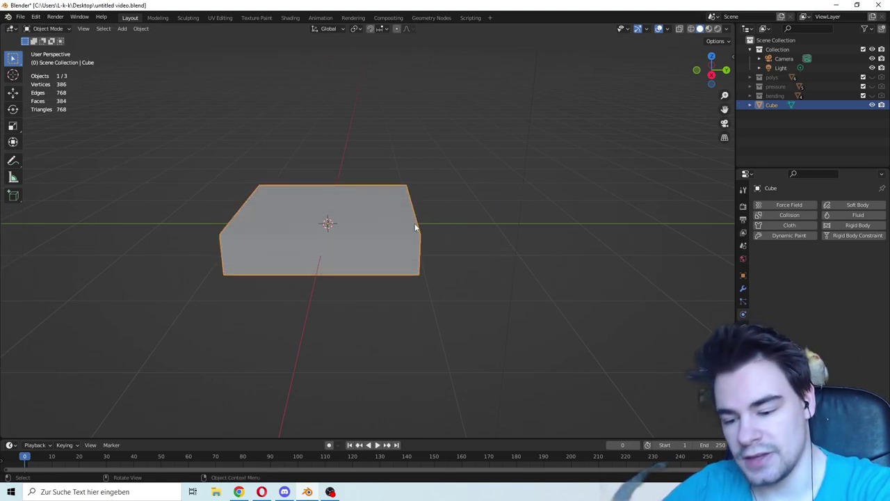
Step: Delete the subdivided cube and add a mesh plane at the world origin
key(Delete)
key(shift+a)
mouse_move(413, 211)
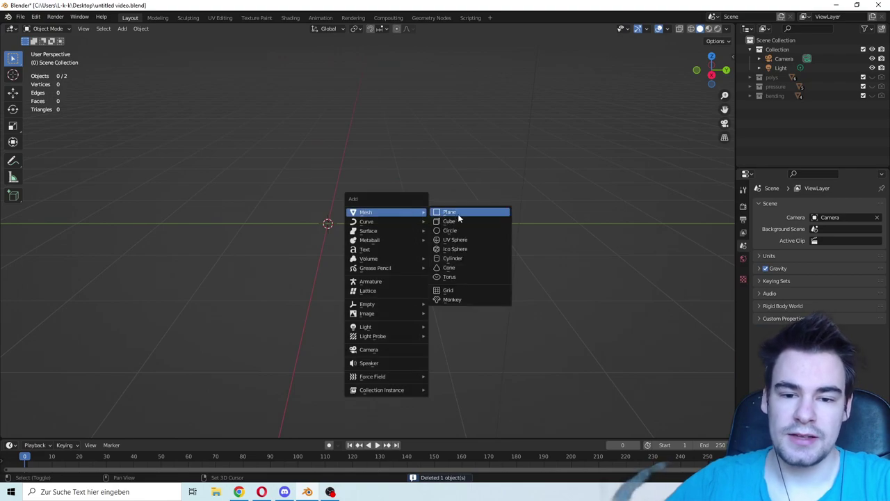
click(451, 211)
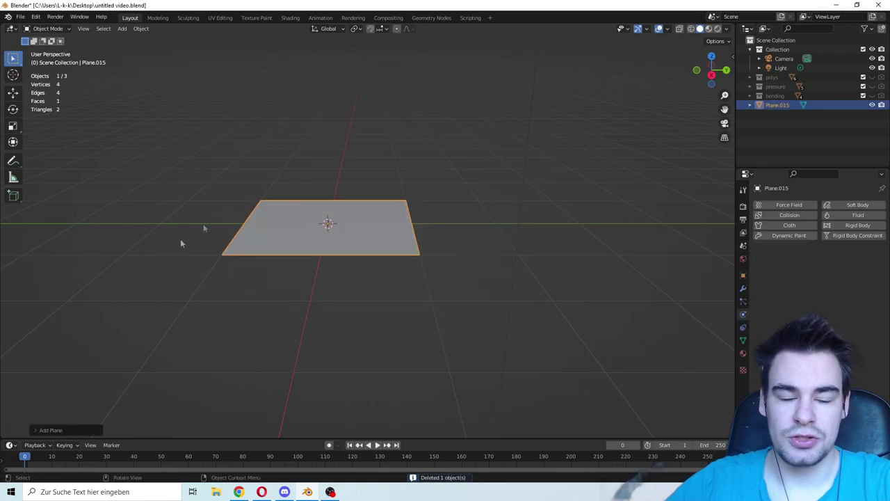
Step: Enable the Screencast Keys overlay in the 3D viewport and hide the sidebar again
click(731, 54)
click(733, 57)
click(728, 199)
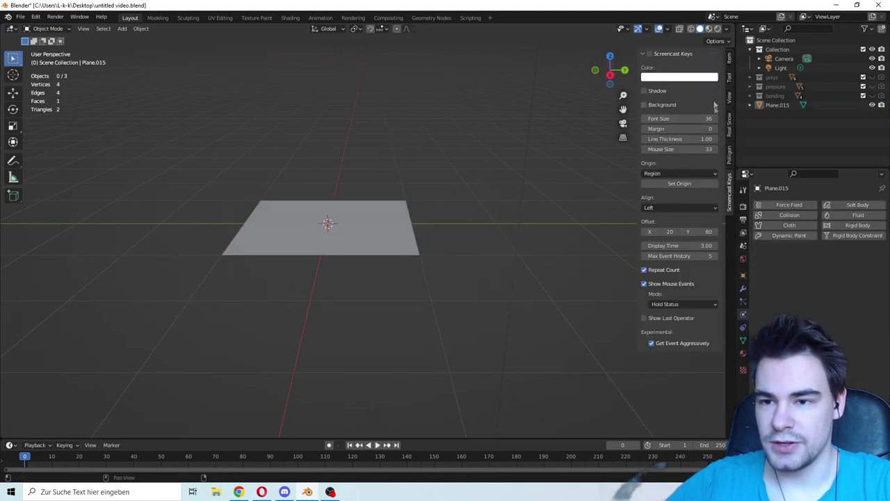
click(644, 54)
click(649, 55)
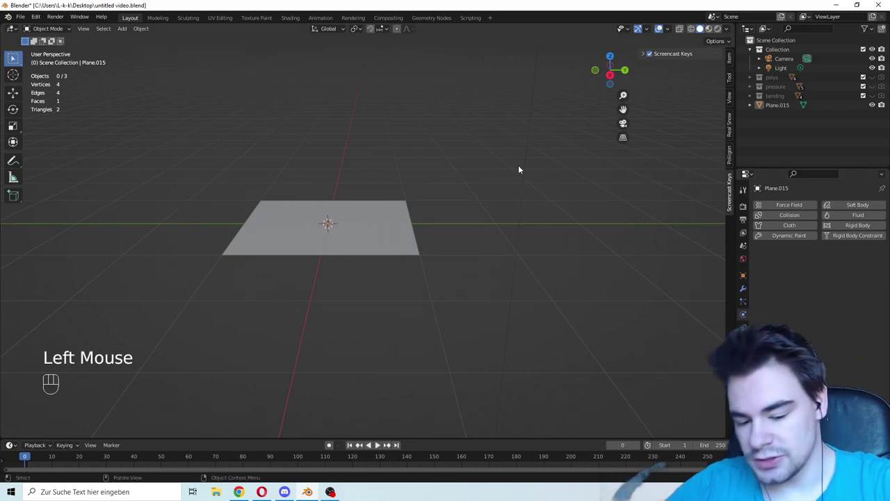
key(n)
click(361, 228)
key(Tab)
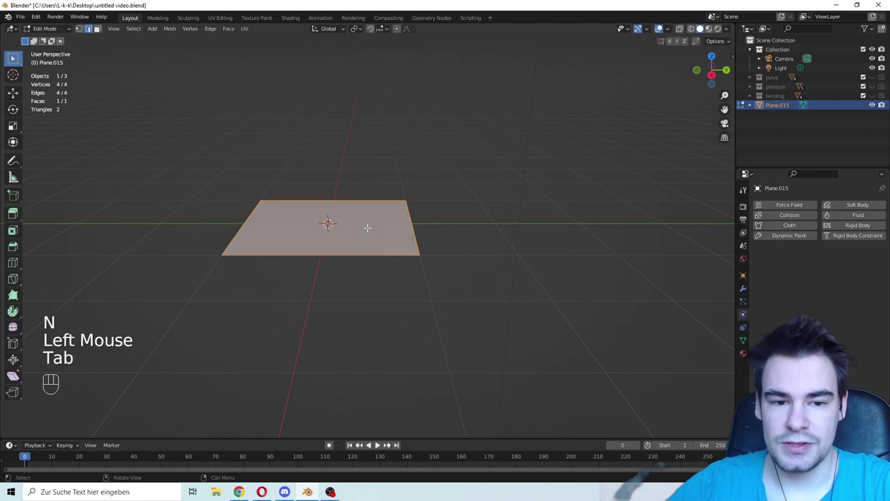
key(Tab)
click(431, 213)
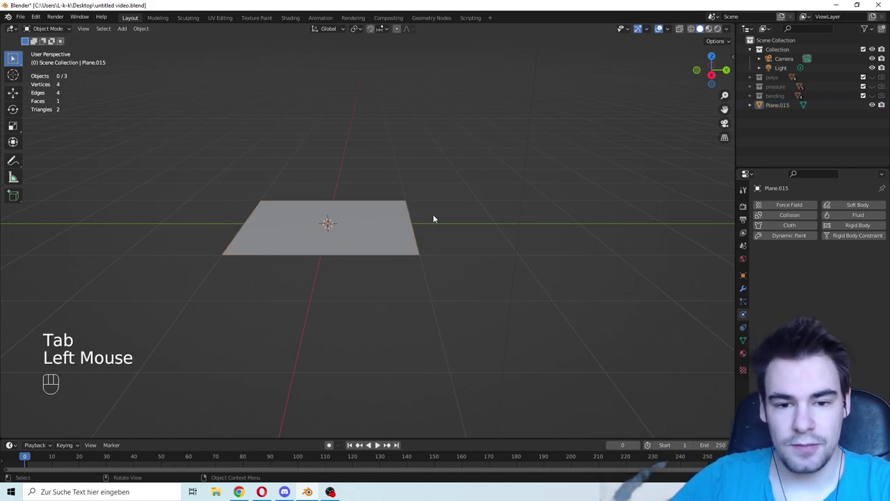
Step: Hide the plane, show the polys collection and select the first example pillow in the row at the origin
click(873, 105)
click(873, 77)
scroll(503, 183, down, 4)
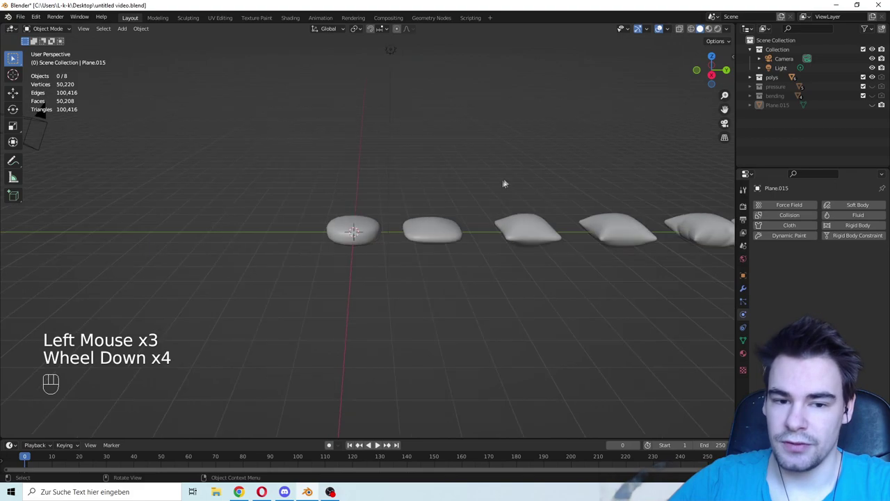
drag(725, 109, 566, 113)
click(203, 237)
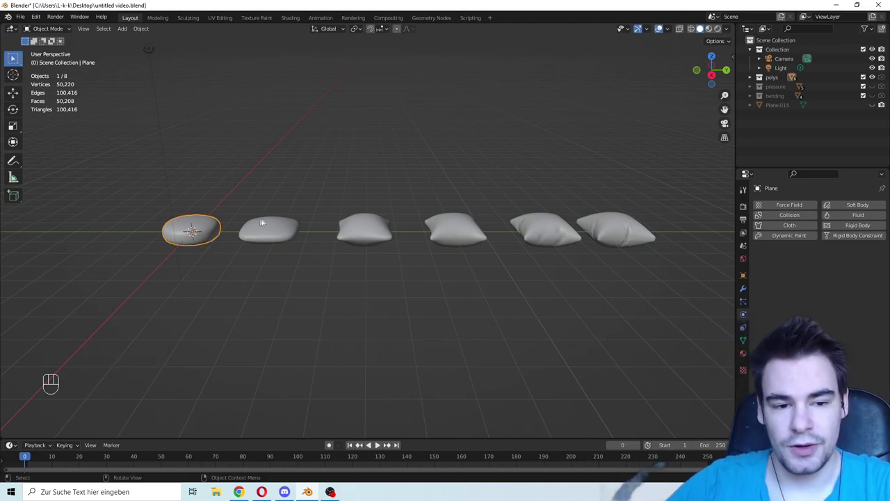
Step: Compare the example pillows by selecting them one after another from the first to the fifth in the row
click(189, 241)
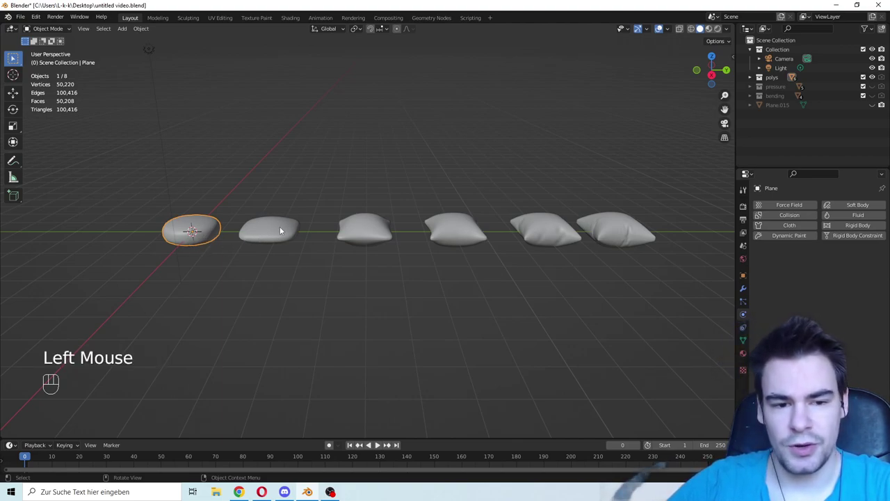
click(271, 229)
click(364, 230)
click(456, 229)
click(545, 230)
click(549, 226)
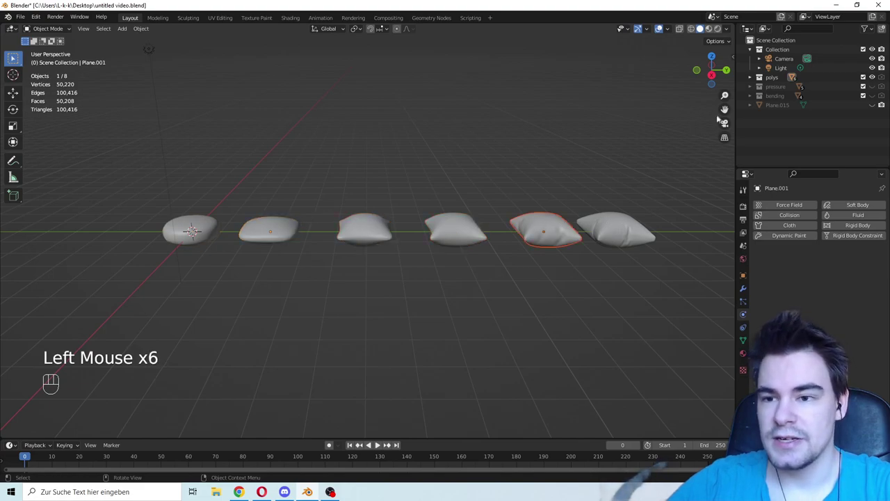
drag(721, 115, 671, 119)
click(584, 147)
scroll(584, 147, up, 5)
scroll(585, 151, down, 1)
Step: Inspect the mesh density of the last two wrinkled pillows in Edit Mode with all their geometry selected
click(620, 234)
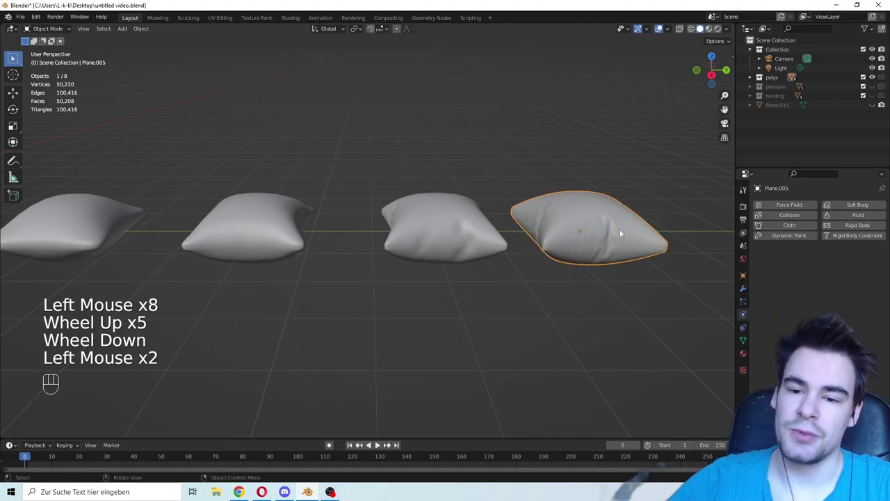
key(Tab)
key(Tab)
key(Tab)
key(a)
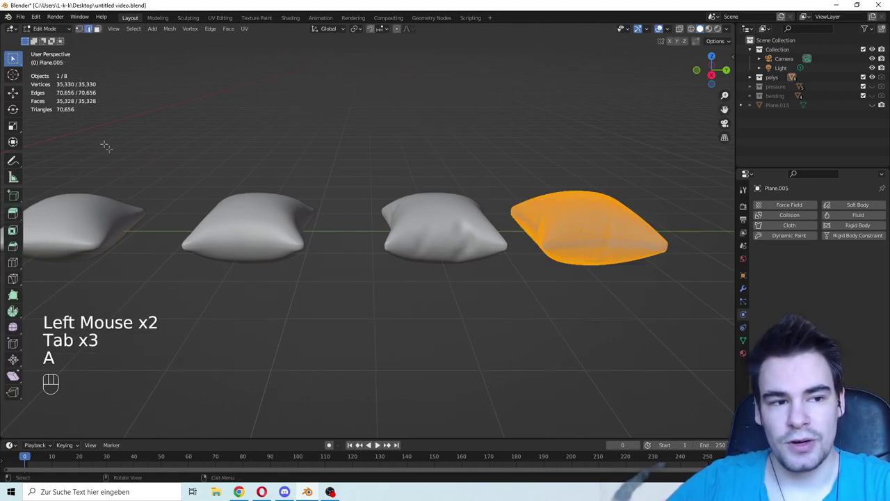
key(Tab)
click(457, 244)
key(Tab)
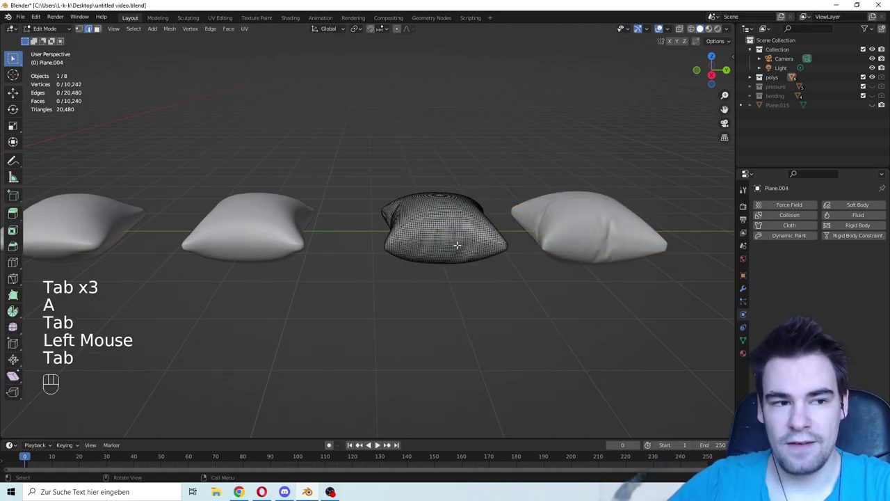
key(a)
key(Tab)
Step: Examine the full mesh of the fourth and the third example pillow in Edit Mode, returning to Object Mode
click(298, 252)
key(Tab)
key(a)
scroll(299, 253, down, 3)
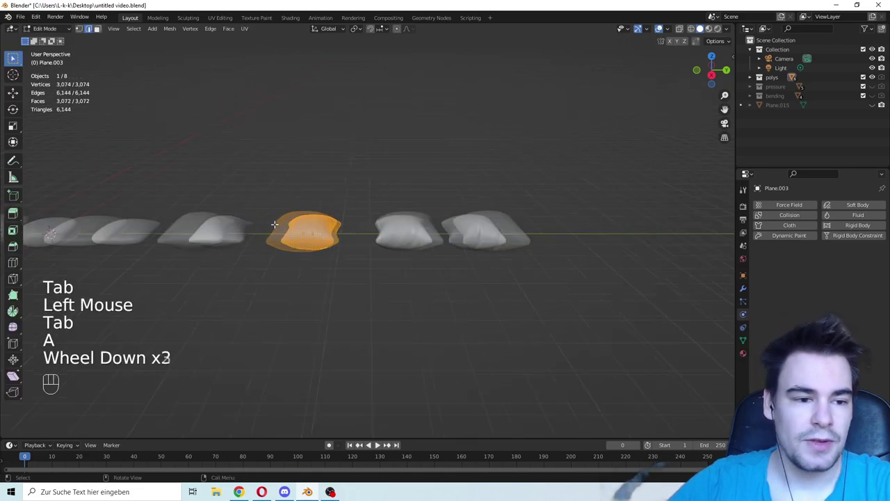
key(Tab)
click(221, 233)
key(Tab)
key(a)
key(Tab)
scroll(479, 226, up, 3)
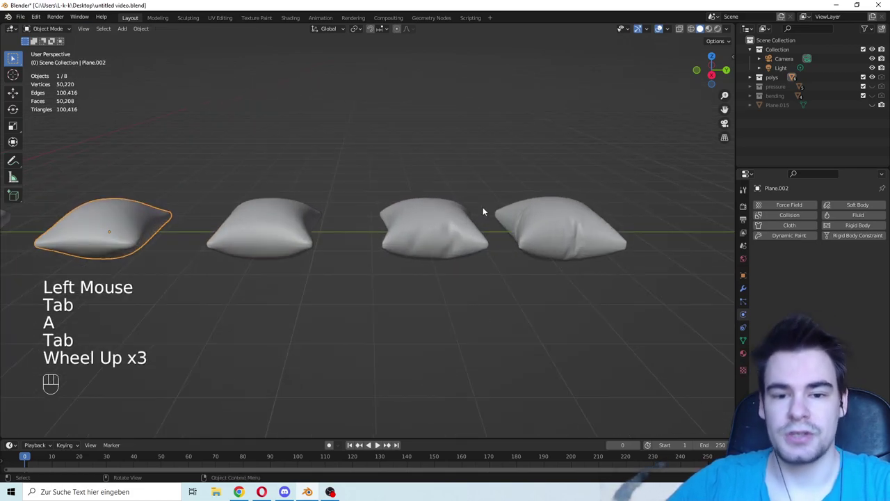
Step: Check the fourth pillow's mesh again in Edit Mode, return to Object Mode and clear the selection
scroll(411, 208, down, 3)
scroll(460, 217, up, 3)
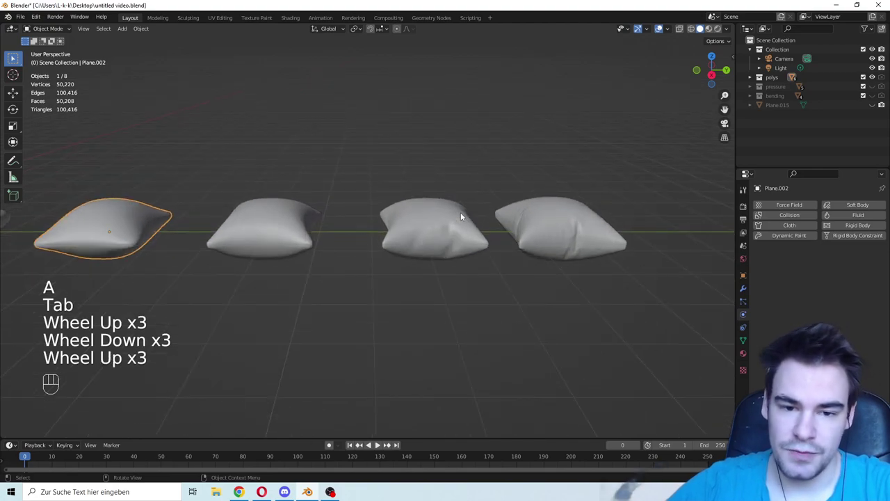
scroll(457, 215, down, 2)
scroll(153, 240, down, 1)
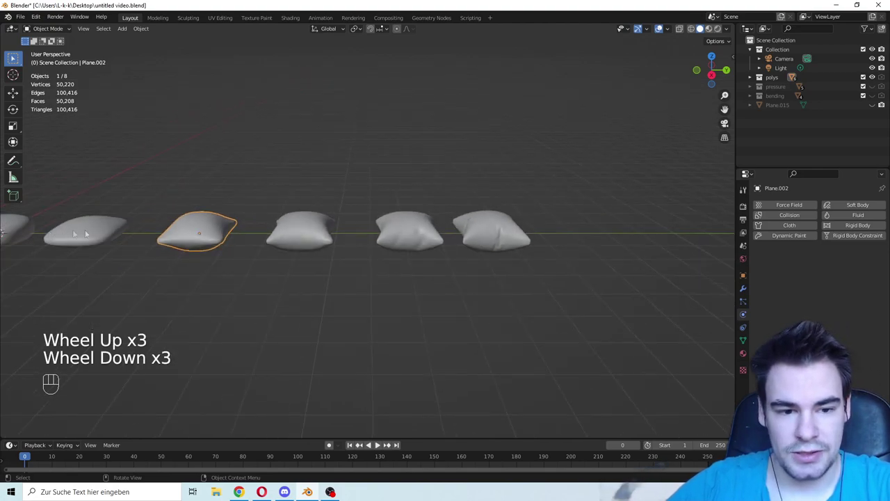
scroll(315, 231, down, 1)
click(315, 231)
scroll(313, 246, up, 2)
key(Tab)
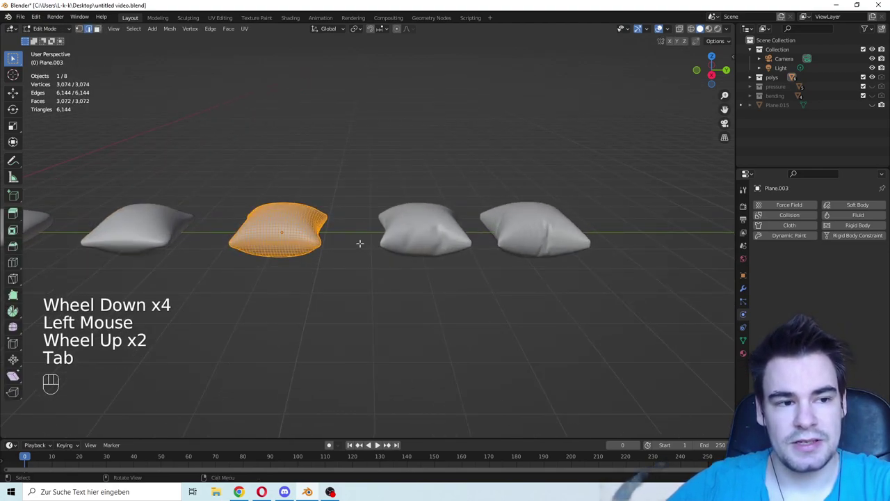
key(a)
key(Tab)
click(441, 286)
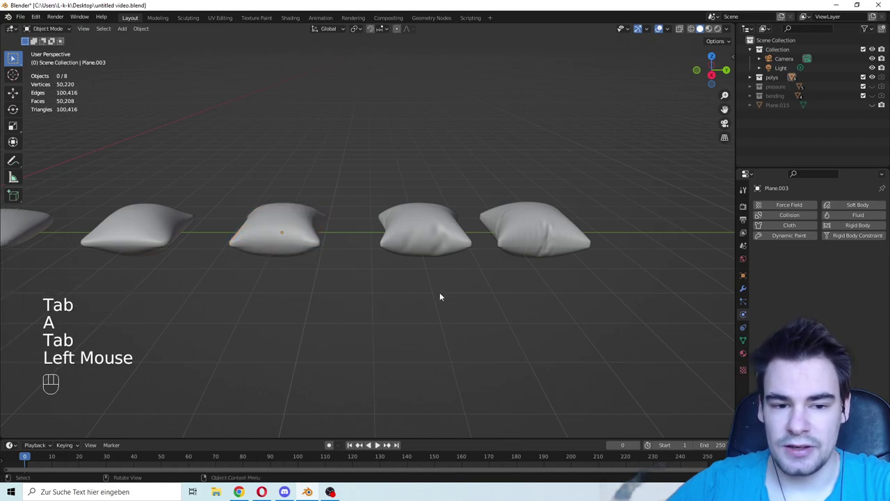
Step: Compare the smooth fourth pillow with the wrinkled last pillow by selecting each, ending with nothing selected
click(347, 258)
click(346, 283)
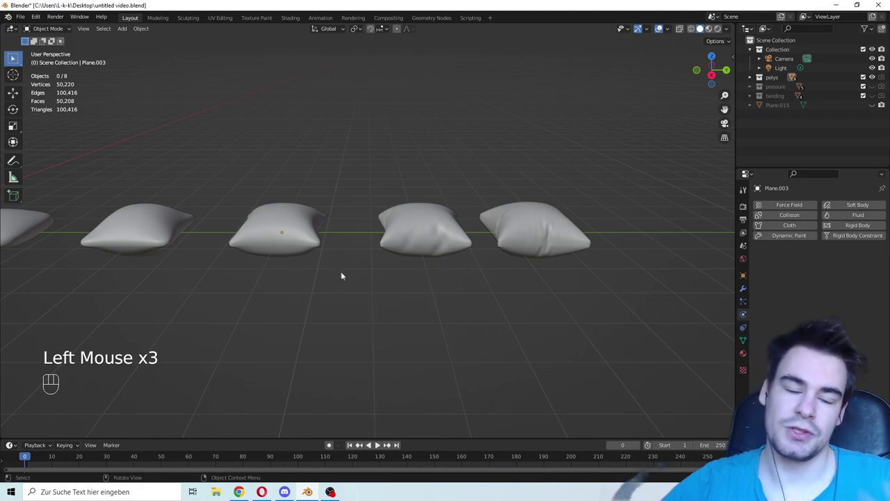
click(295, 238)
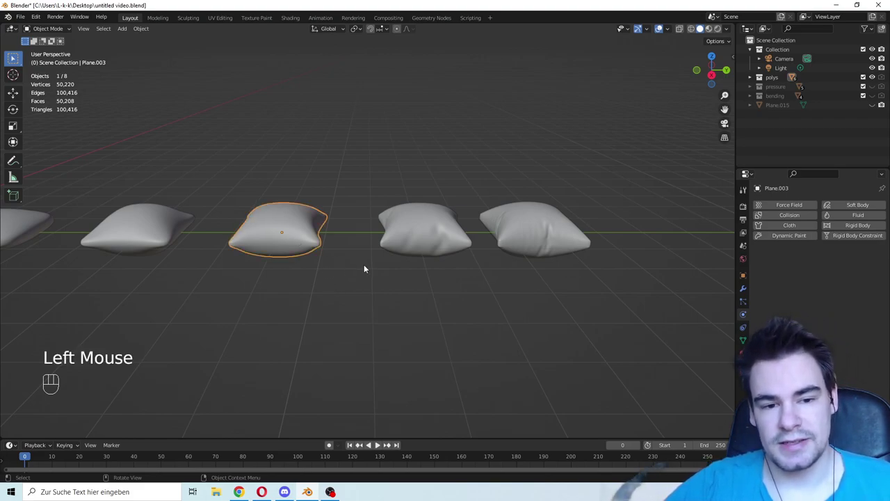
click(364, 269)
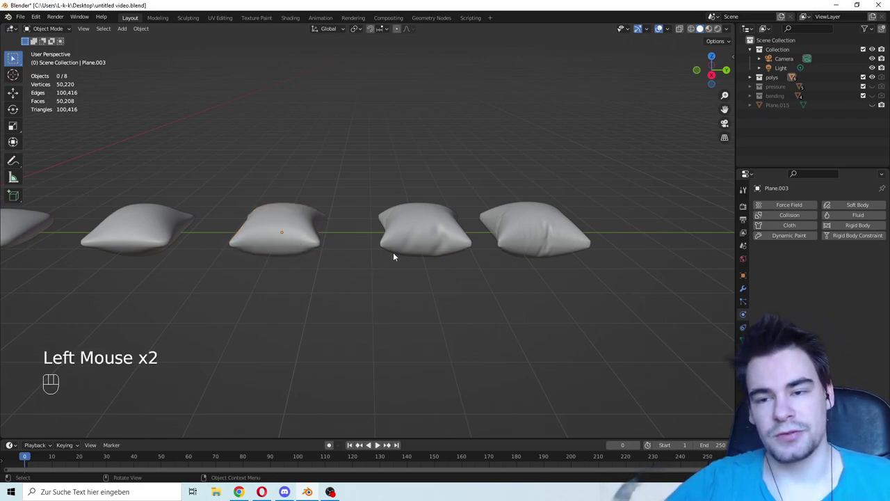
click(508, 245)
click(602, 349)
click(547, 237)
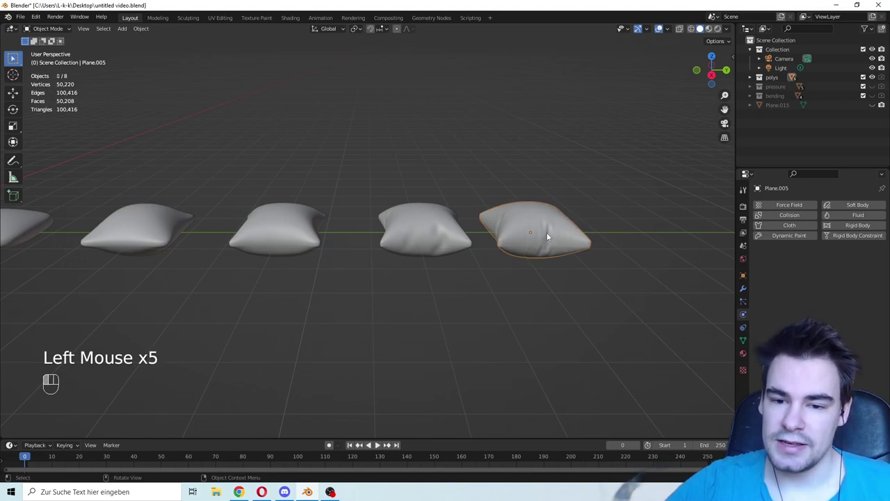
click(547, 234)
click(540, 248)
click(517, 297)
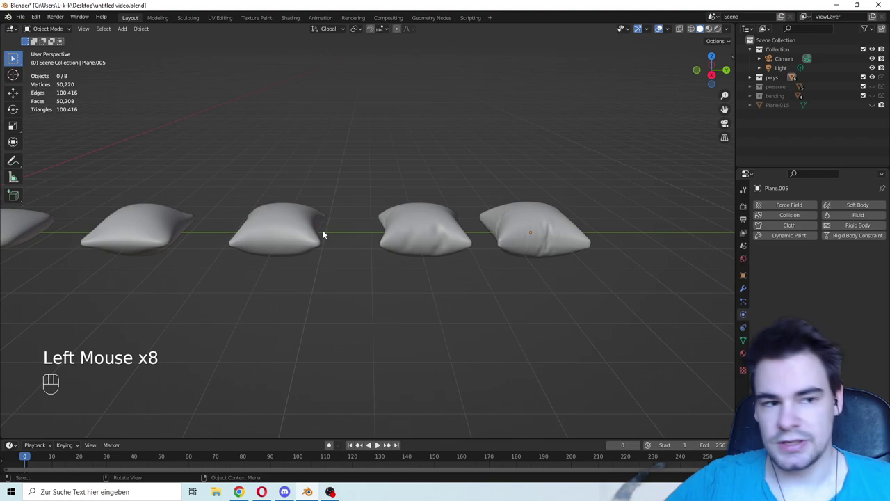
Step: Compare the folds on the two wrinkled pillows at the end of the row, finishing with the last one selected
click(531, 241)
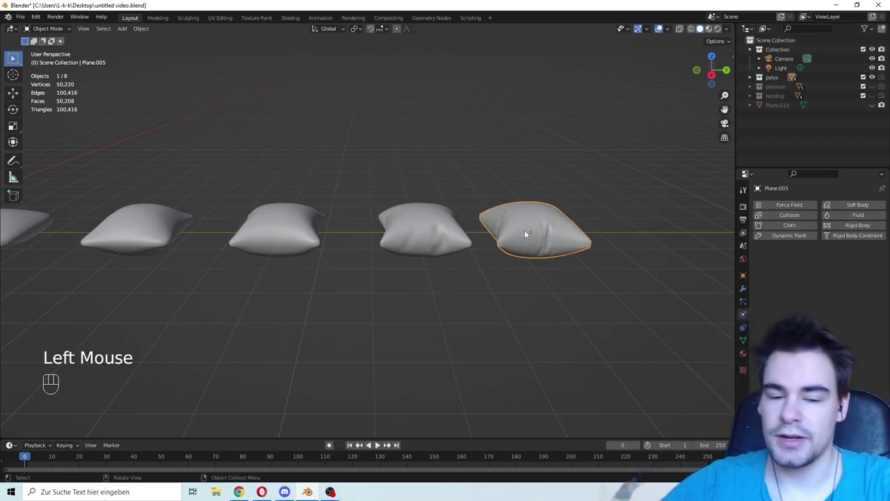
click(235, 238)
click(235, 238)
click(417, 232)
click(423, 232)
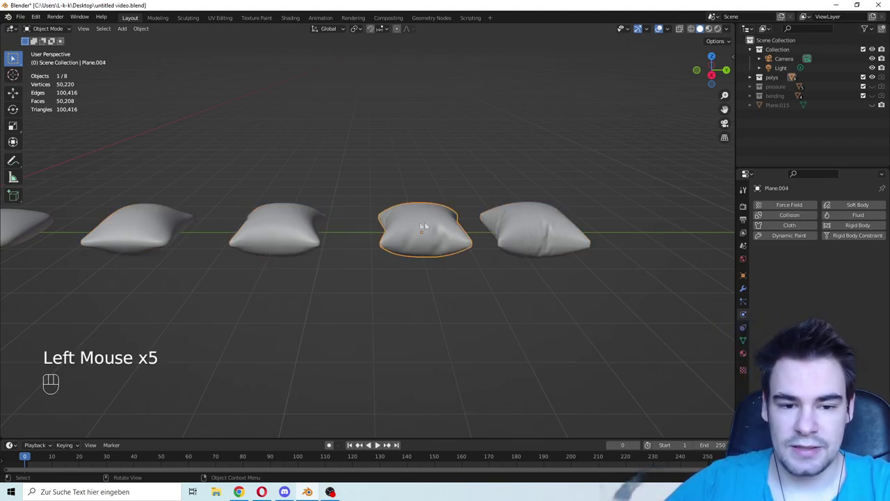
click(431, 232)
click(412, 231)
click(412, 231)
click(543, 230)
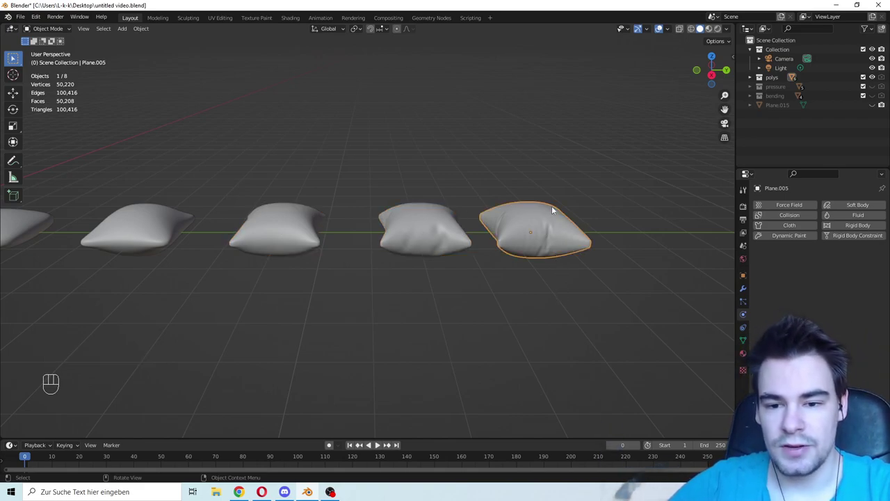
Step: Review the row of pillows backwards to the second one, and forwards again up to the last pillow
click(426, 230)
click(271, 229)
click(156, 229)
scroll(169, 228, down, 2)
click(168, 227)
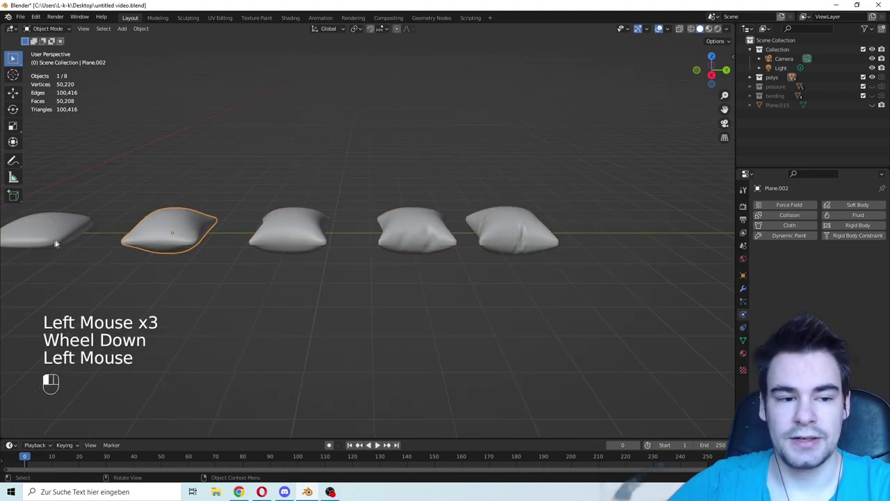
click(56, 236)
click(169, 230)
click(289, 229)
click(417, 229)
click(512, 230)
scroll(487, 243, down, 2)
click(480, 236)
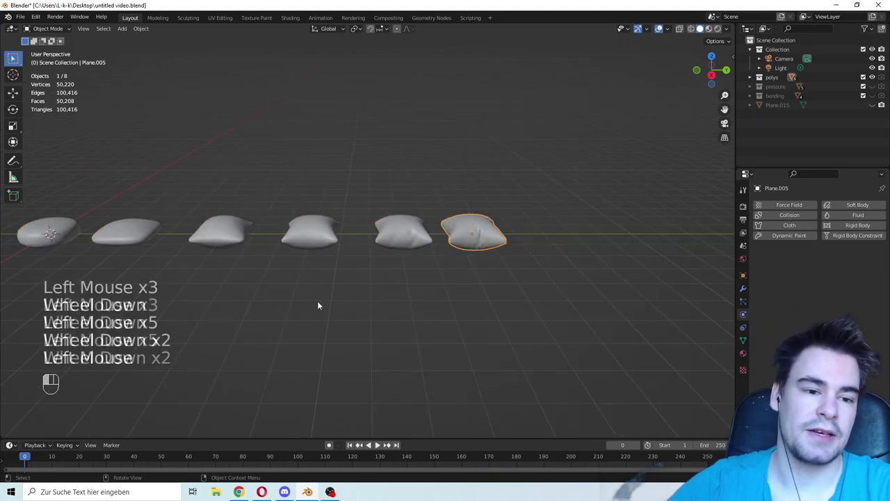
Step: Toggle the polys collection off and on, and review its pillows from the second to the last
click(872, 77)
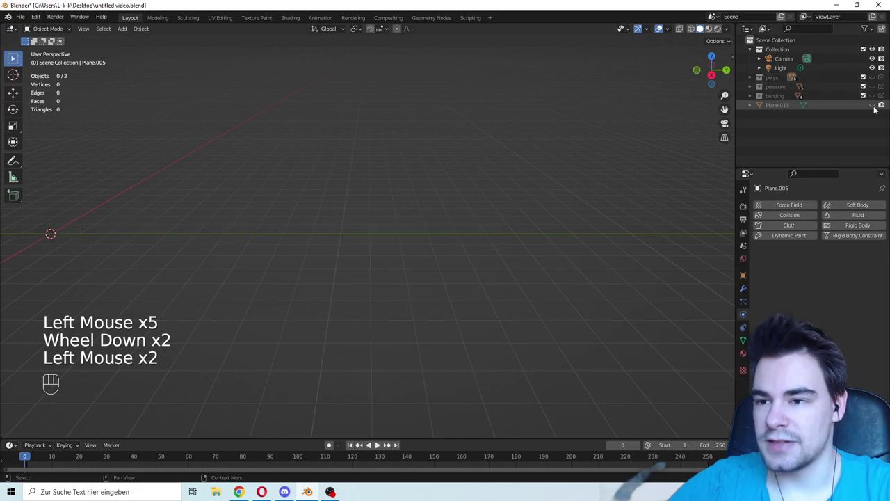
click(872, 78)
click(156, 229)
click(244, 235)
click(327, 237)
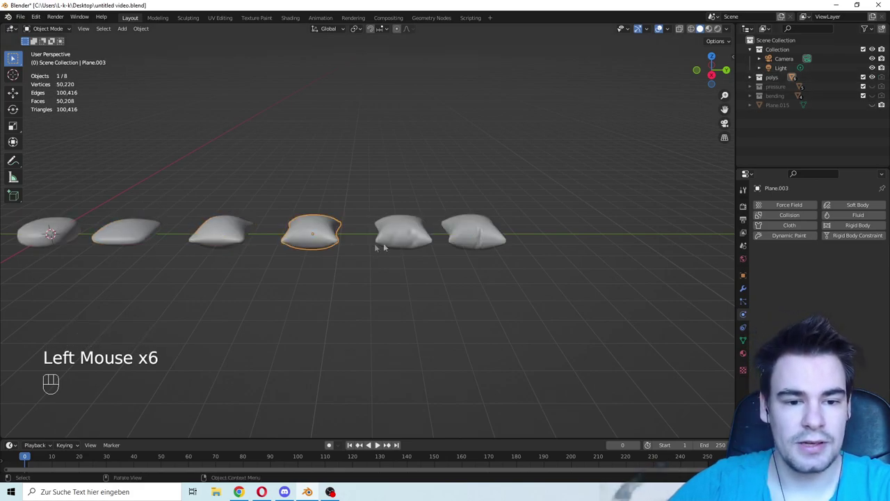
click(400, 233)
click(476, 233)
Step: Hide the polys collection and show Plane.015, bringing the plane into closer view
click(872, 77)
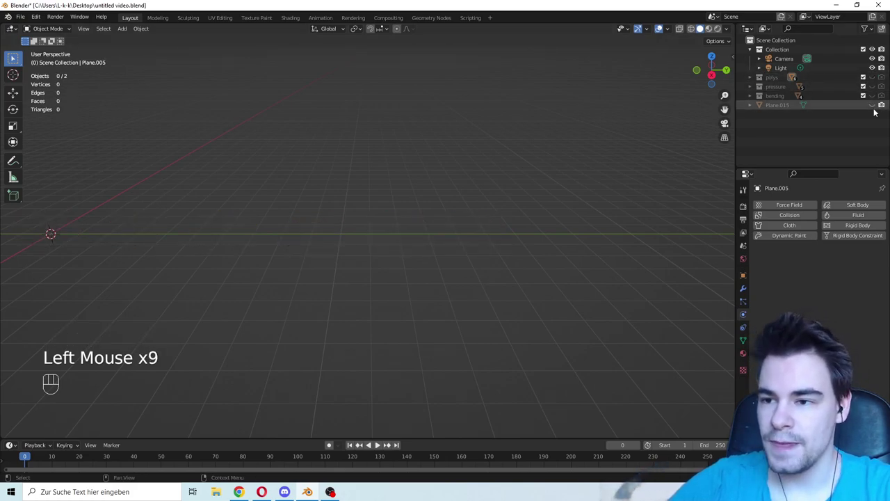
click(872, 104)
scroll(730, 108, up, 1)
drag(729, 108, 404, 130)
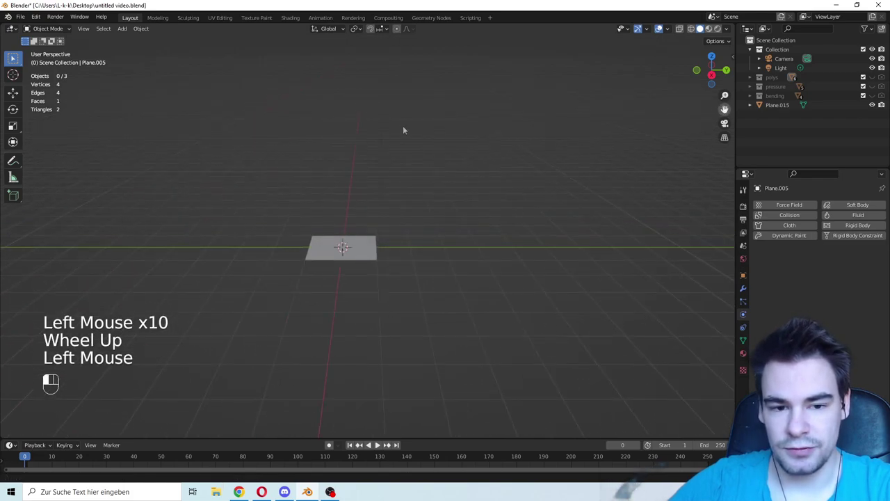
scroll(330, 290, up, 2)
Step: Subdivide the plane in Edit Mode with 6 cuts
click(330, 257)
key(Tab)
right_click(351, 244)
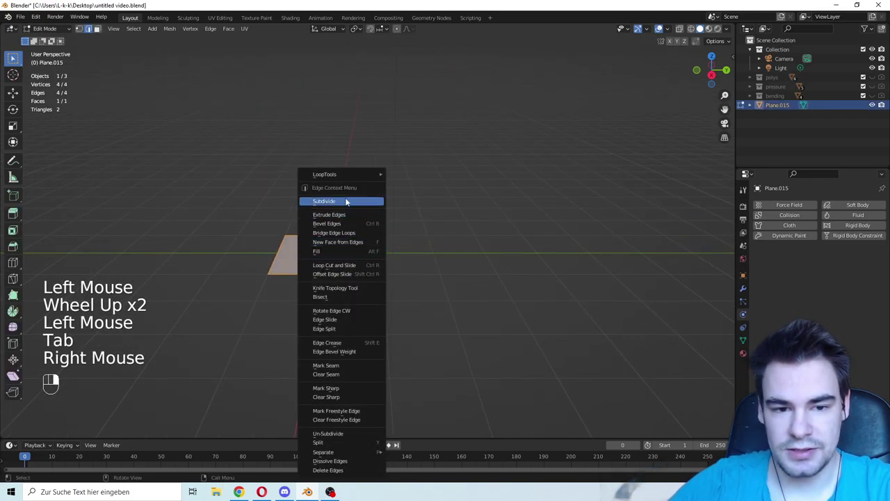
click(324, 201)
click(84, 427)
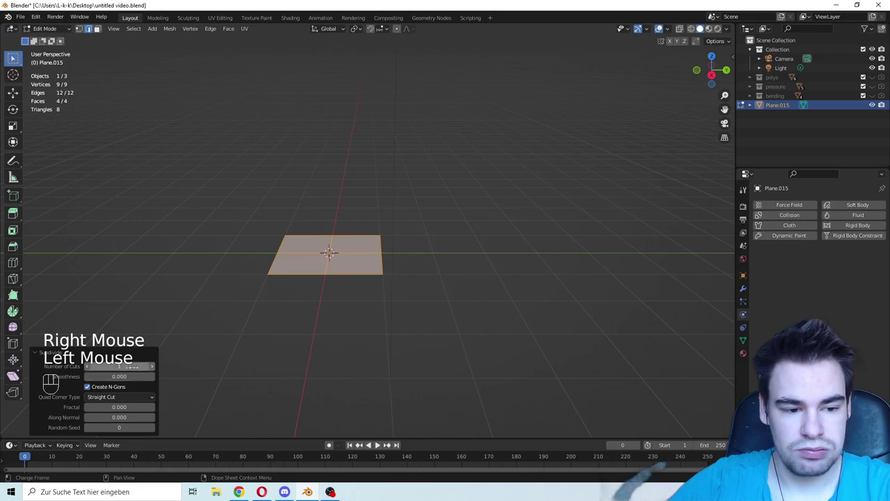
click(151, 367)
click(152, 367)
click(151, 367)
click(152, 367)
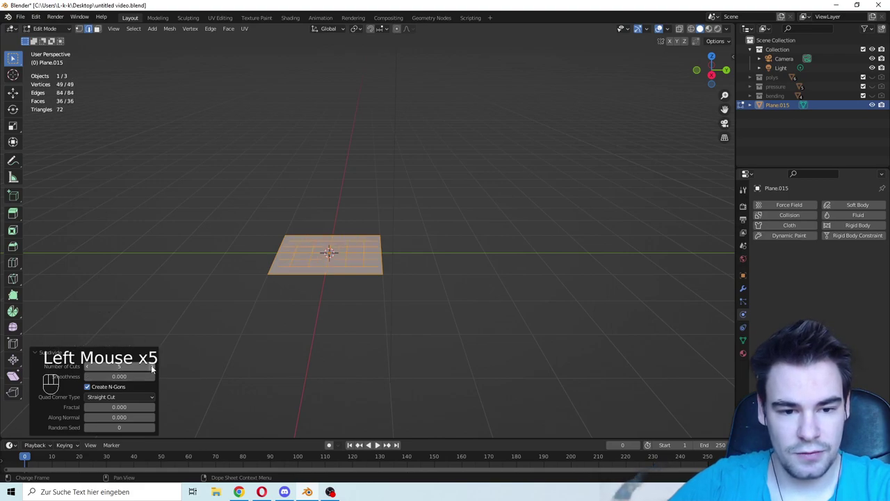
scroll(276, 284, up, 2)
click(152, 367)
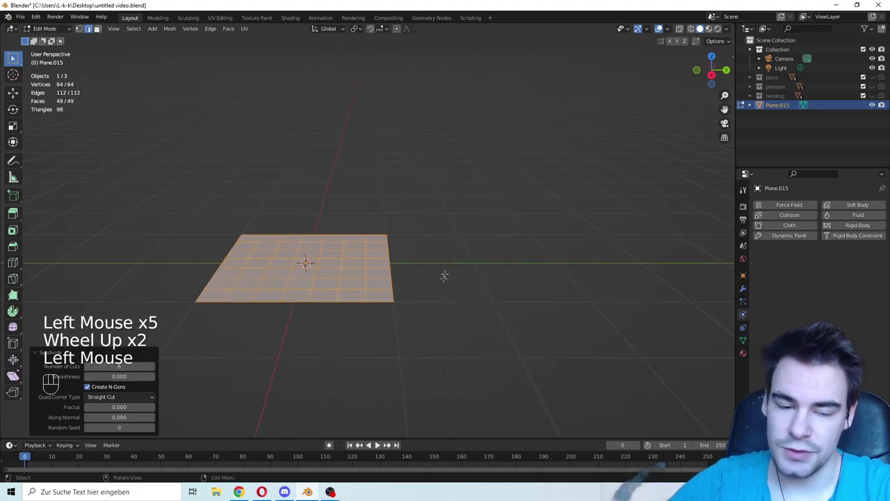
key(Tab)
key(Tab)
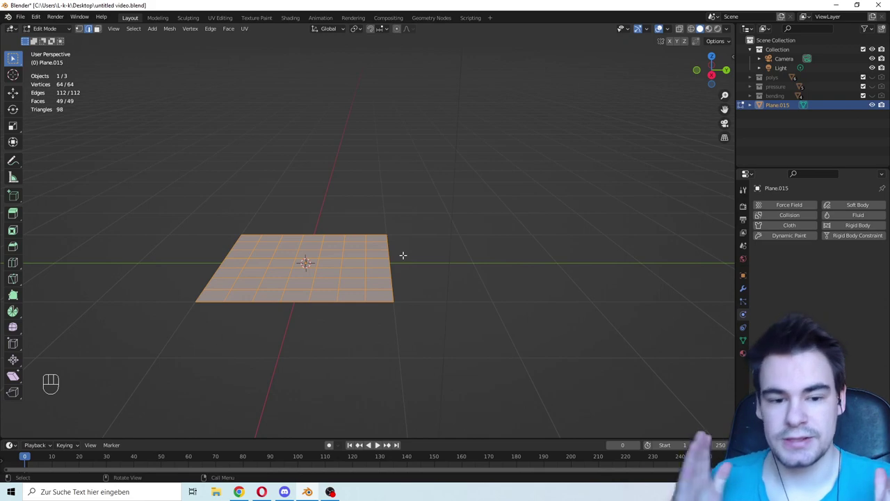
Step: Extrude the whole subdivided plane upward by about 0.185 m
mouse_move(447, 296)
middle_down()
mouse_move(453, 278)
mouse_move(453, 298)
middle_up()
key(e)
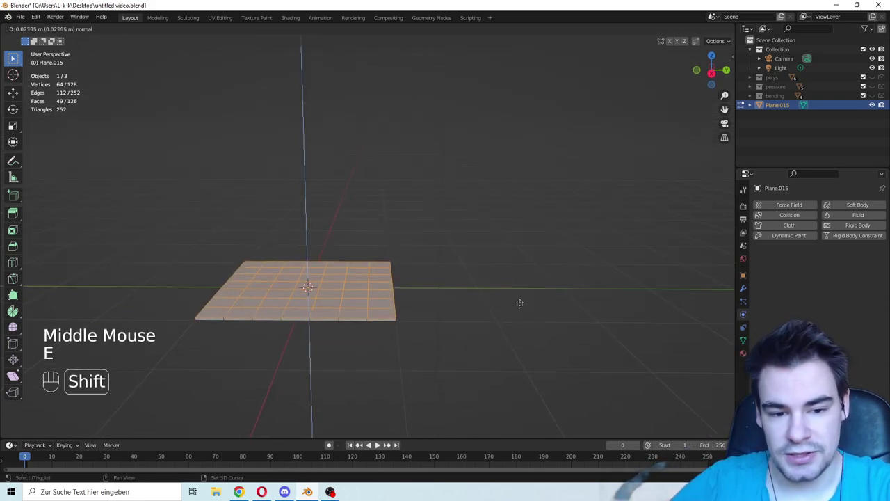
shift+click(525, 179)
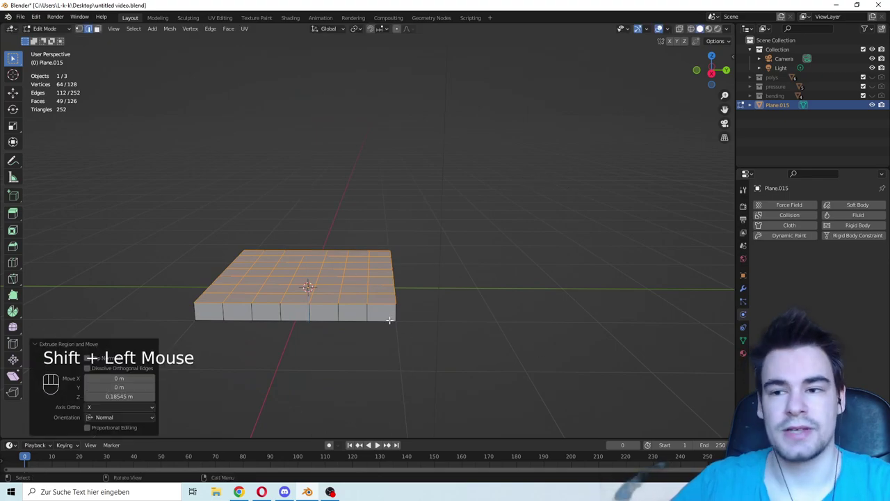
Step: Add a centred loop cut around the slab's side faces and scale that edge loop outward to about 1.083
click(13, 264)
click(309, 311)
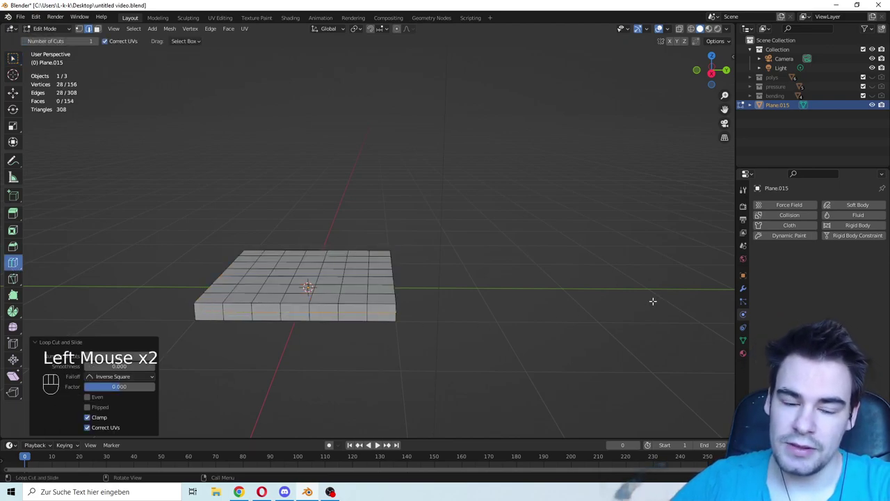
key(s)
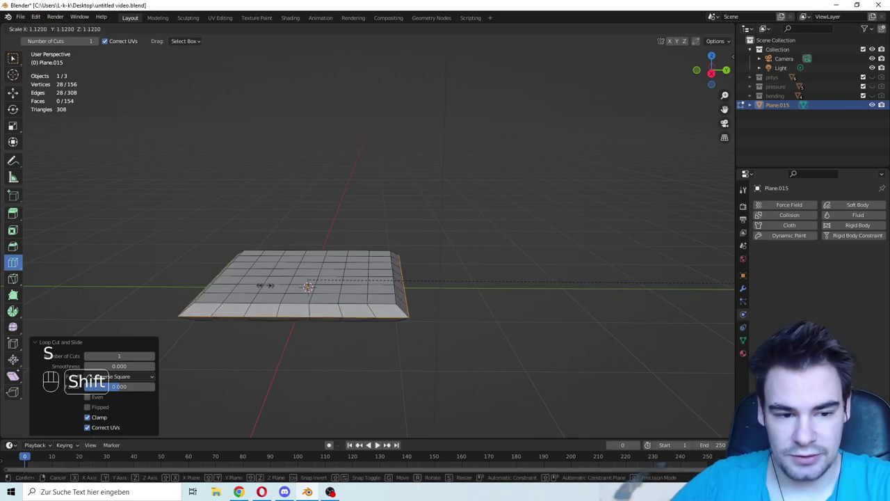
shift+click(148, 272)
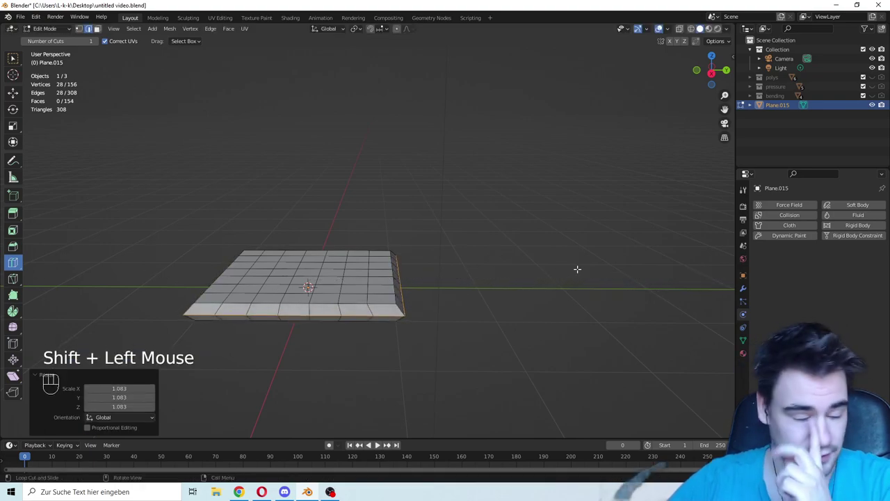
Step: Scale the slab's middle edge loop inward to about 0.965 and return to Object Mode
key(s)
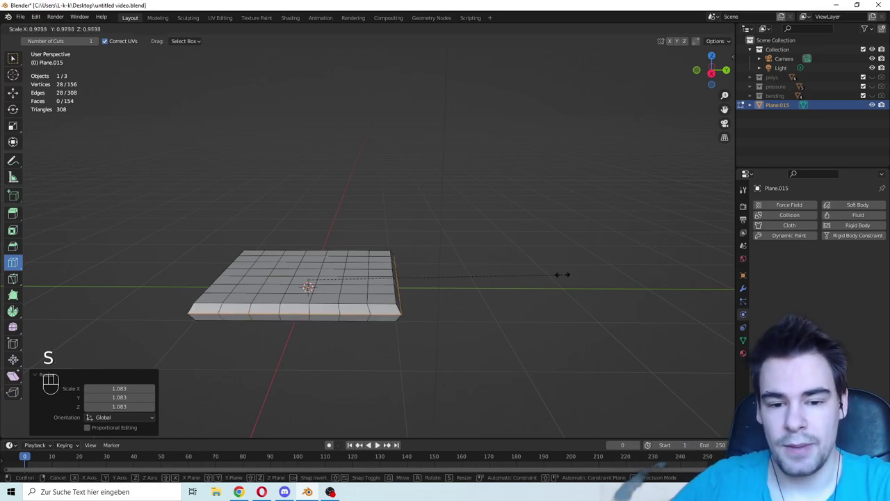
click(568, 274)
key(s)
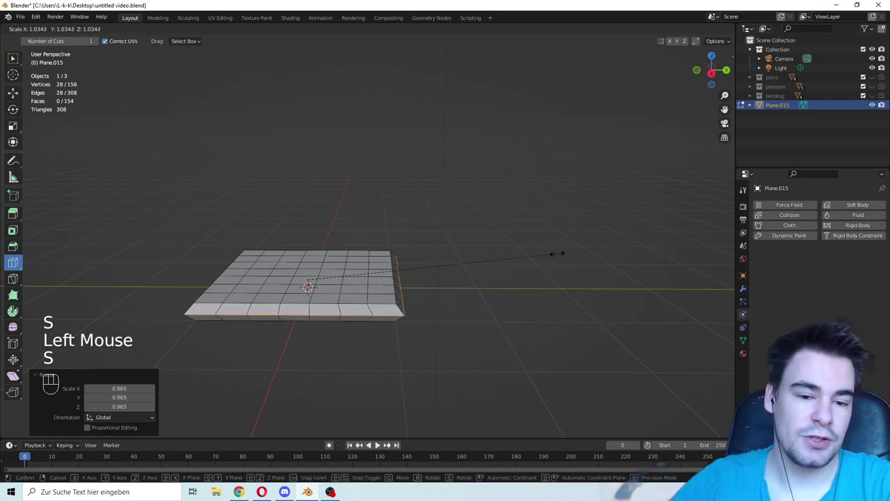
right_click(556, 252)
key(Tab)
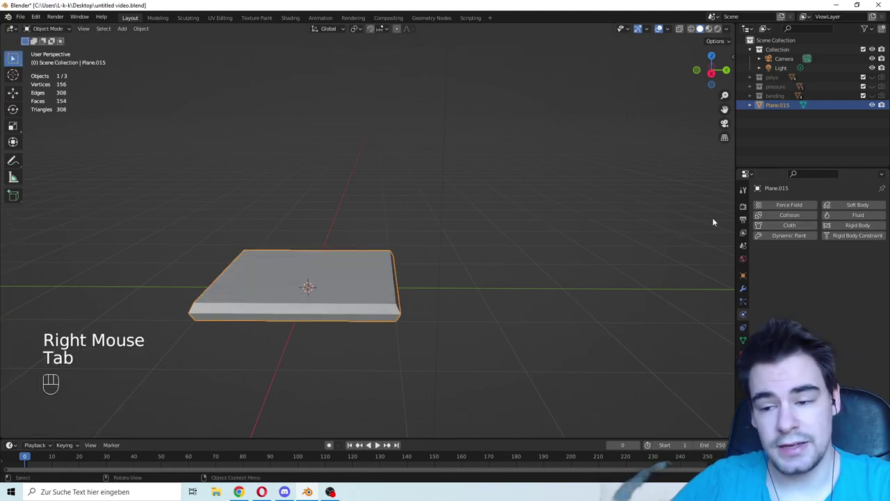
Step: Add Cloth physics to the slab and test-run the simulation, returning the timeline to frame 0
click(782, 226)
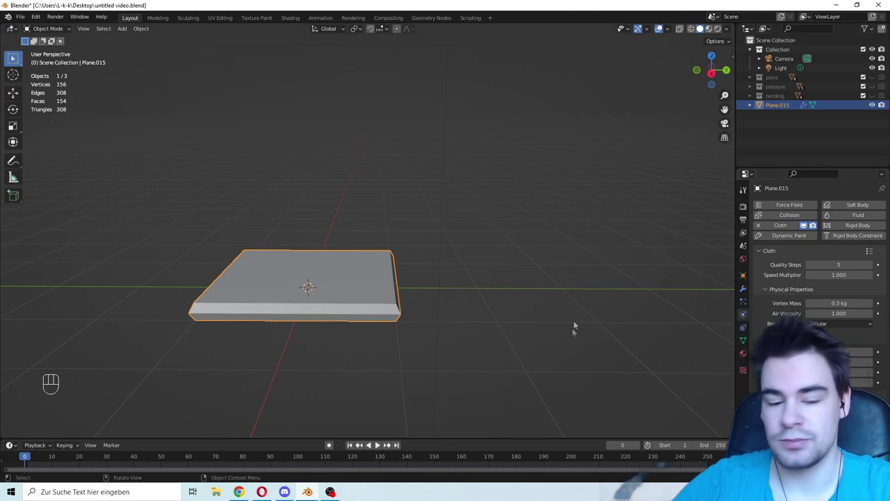
click(537, 298)
key(space)
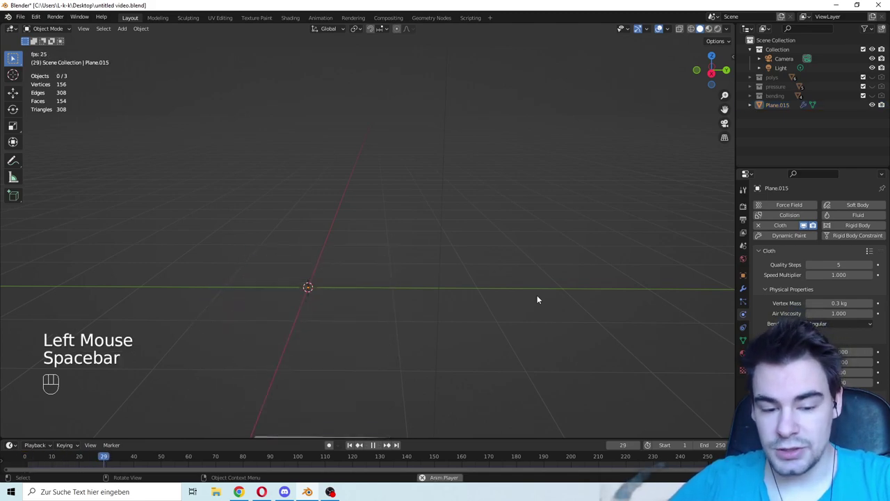
key(space)
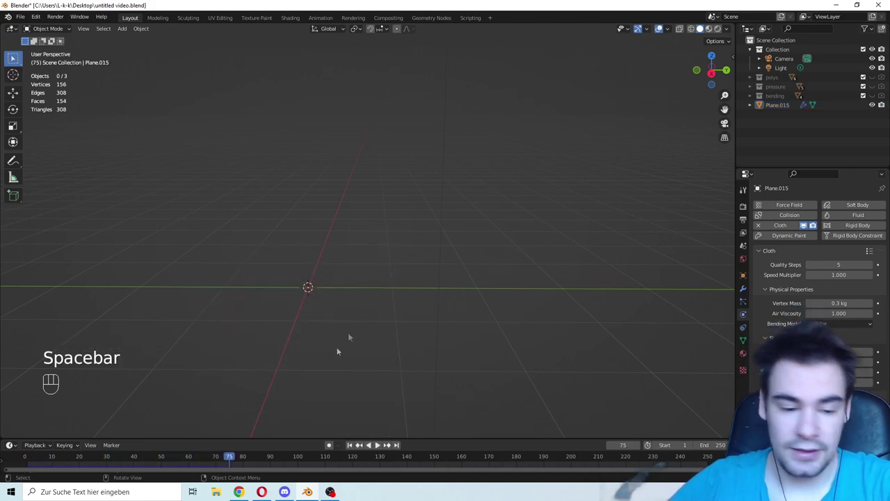
click(22, 467)
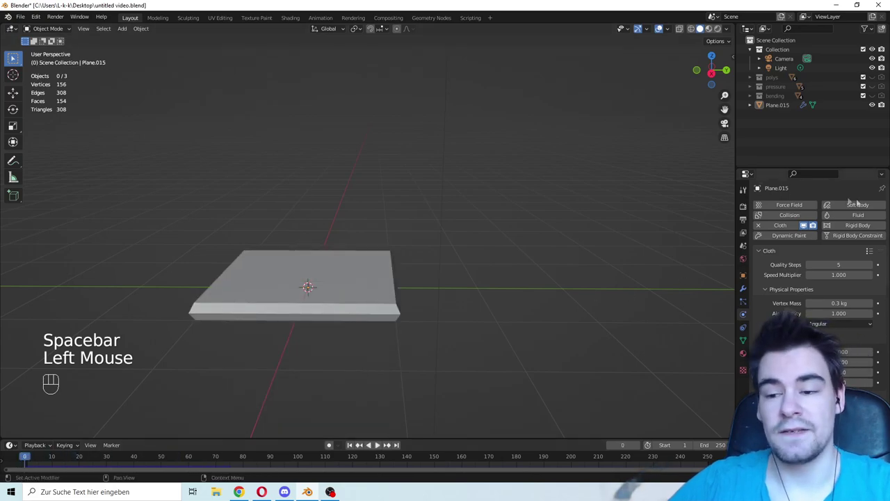
Step: Set the Gravity field weight of the slab's cloth simulation to 0
scroll(848, 267, down, 4)
scroll(849, 268, down, 4)
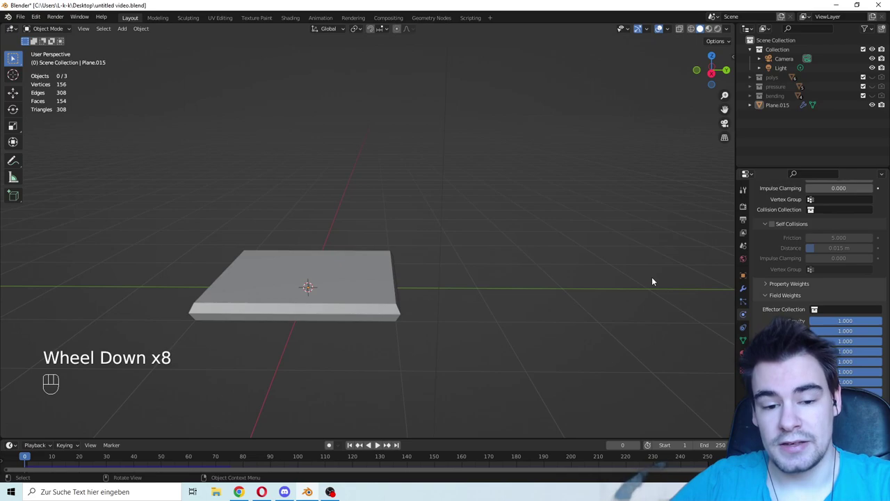
drag(131, 353, 583, 361)
click(582, 362)
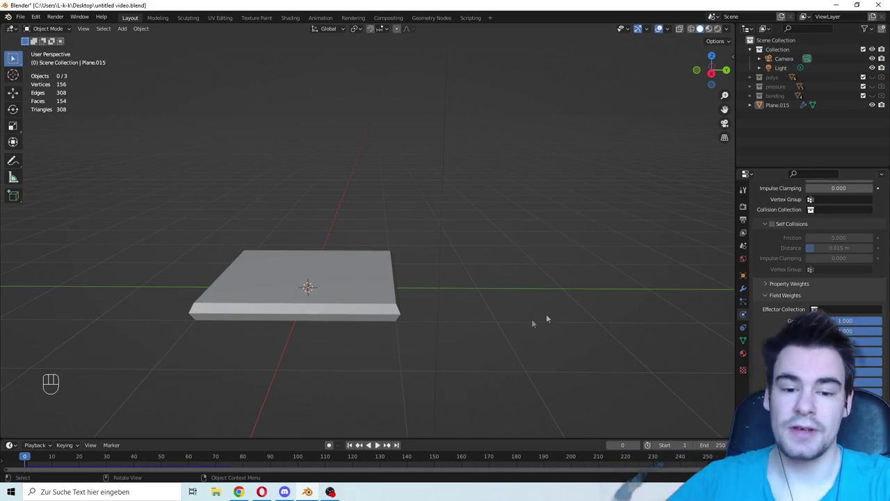
drag(852, 322, 807, 321)
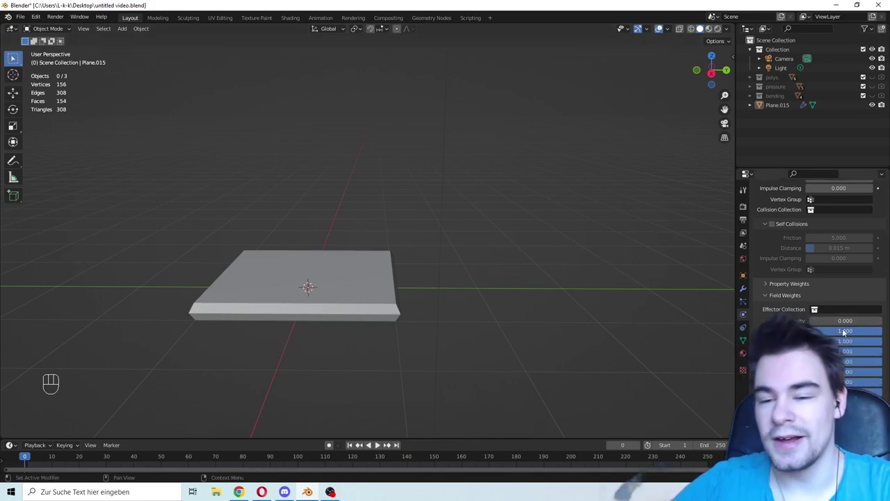
Step: Play the cloth simulation without gravity and rewind the timeline to frame 0
click(518, 300)
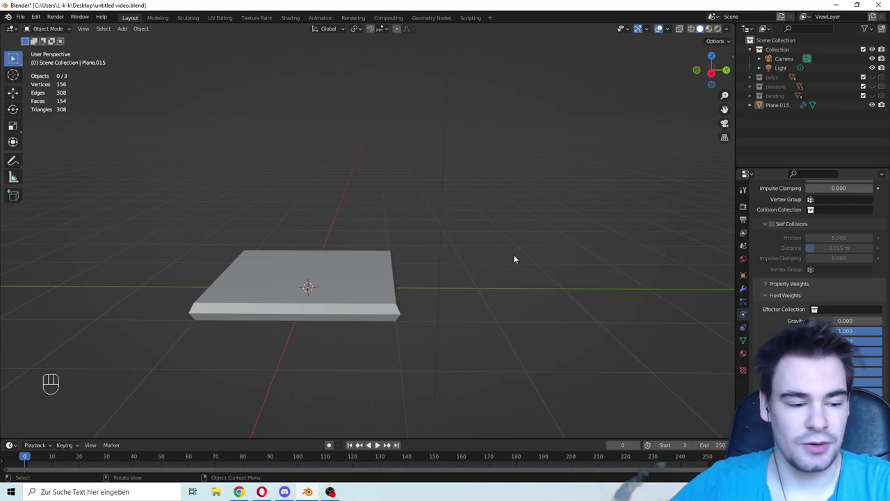
key(space)
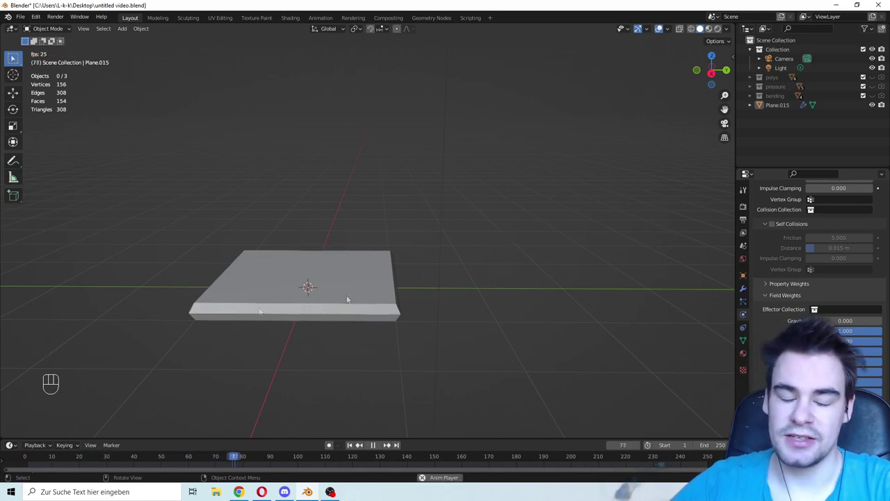
key(space)
drag(262, 455, 12, 435)
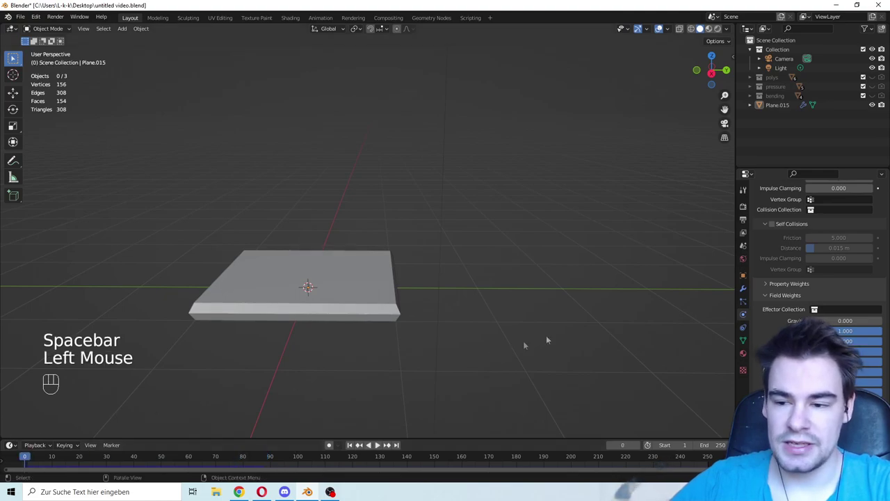
Step: Enable Self Collisions in the slab's cloth settings, keeping the default distance
click(771, 224)
right_click(837, 285)
scroll(838, 292, up, 3)
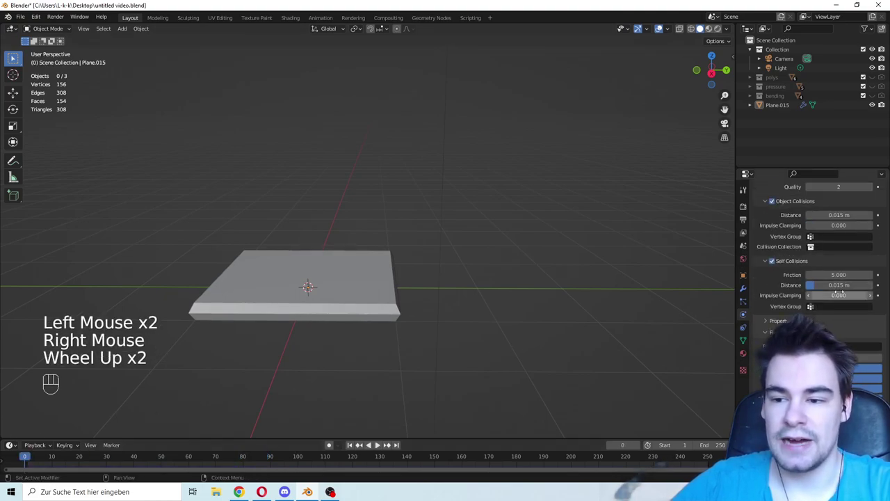
scroll(840, 305, up, 4)
scroll(838, 305, up, 3)
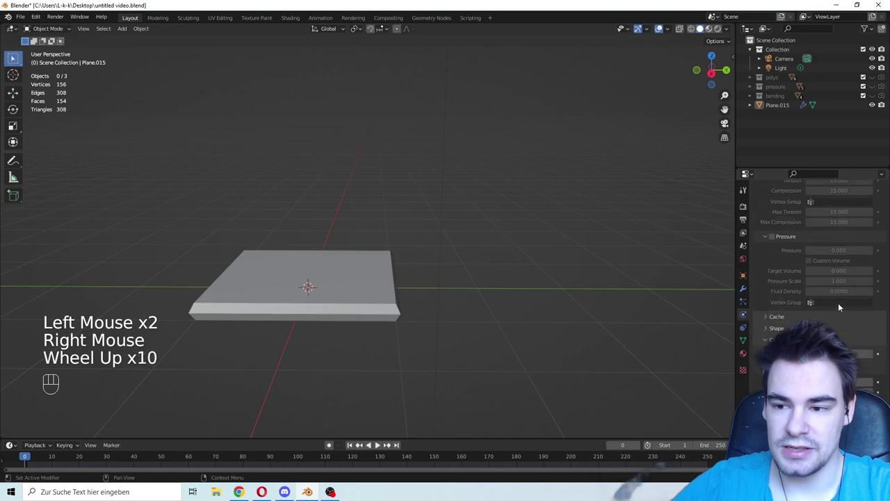
Step: Play the simulation again with self collisions enabled and rewind it to frame 0
click(576, 299)
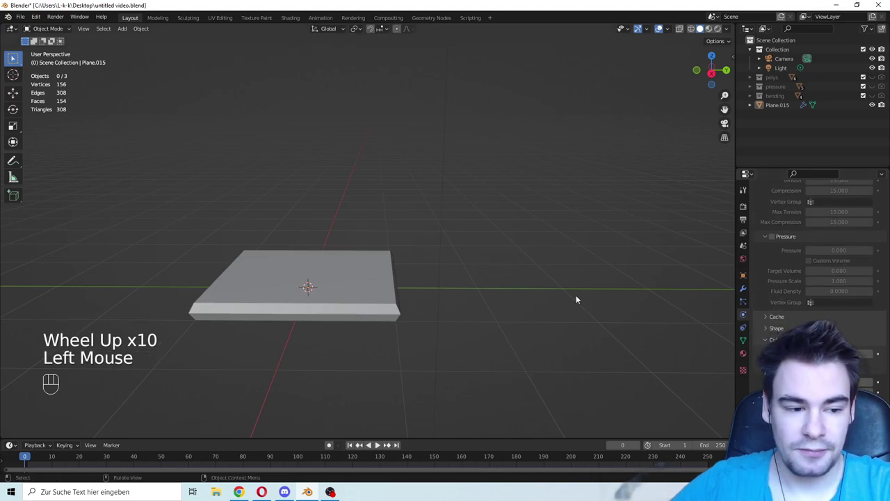
key(space)
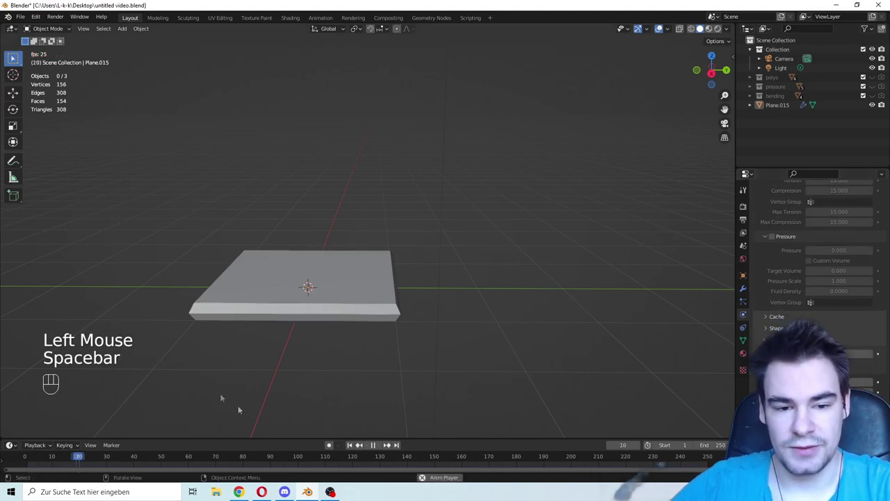
key(space)
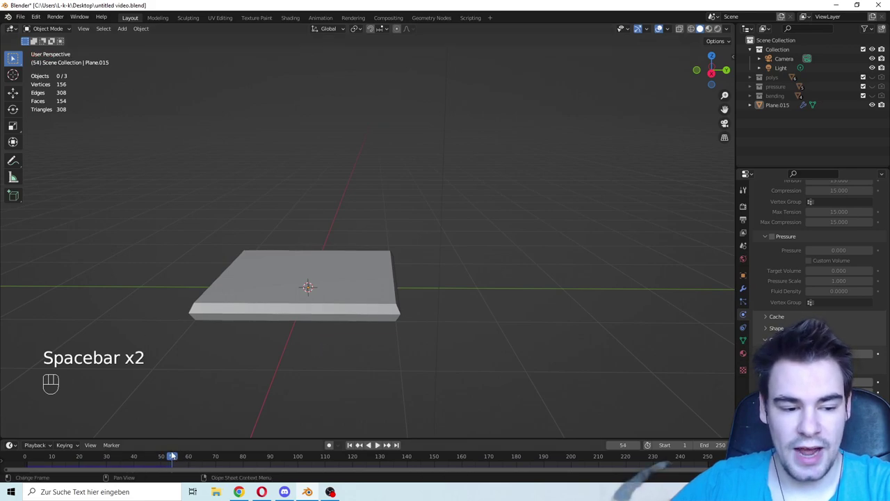
drag(172, 455, 25, 455)
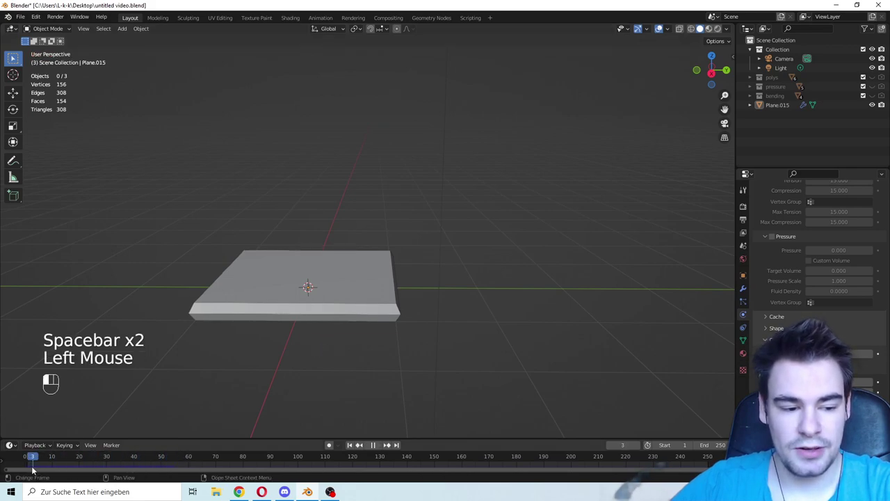
Step: Enable Pressure in the slab's cloth settings and set its value to 5
click(772, 237)
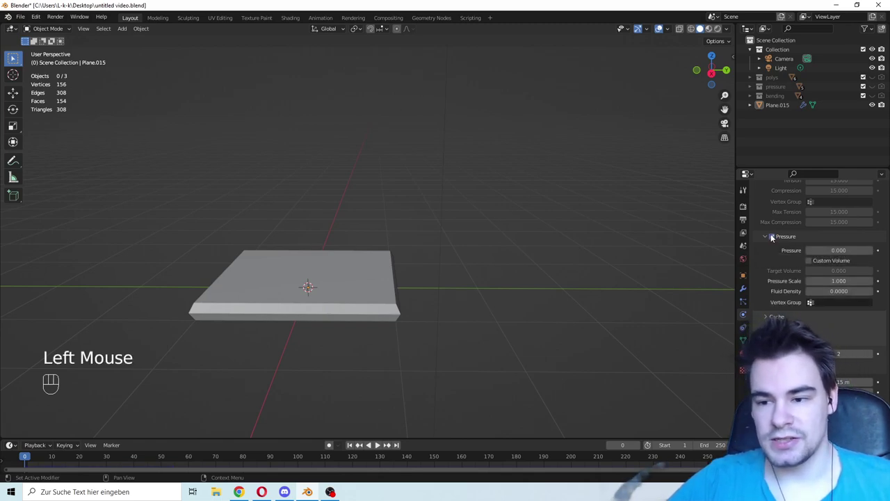
double_click(770, 237)
click(839, 252)
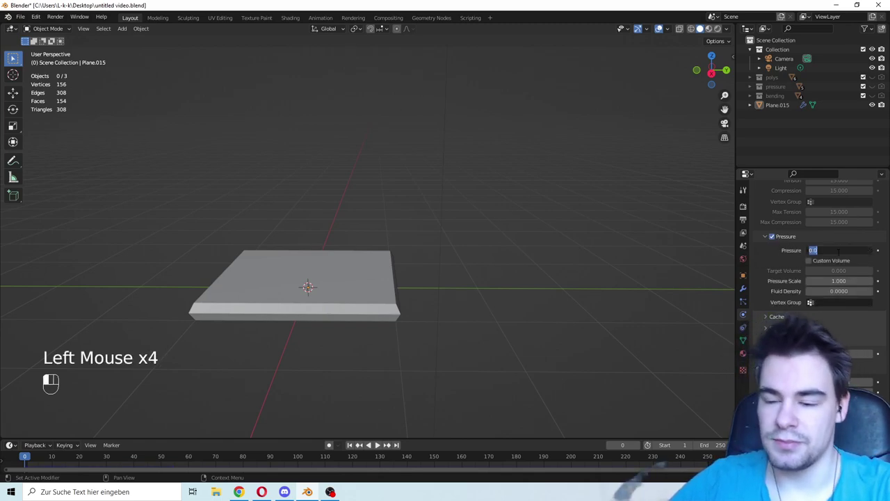
text(5)
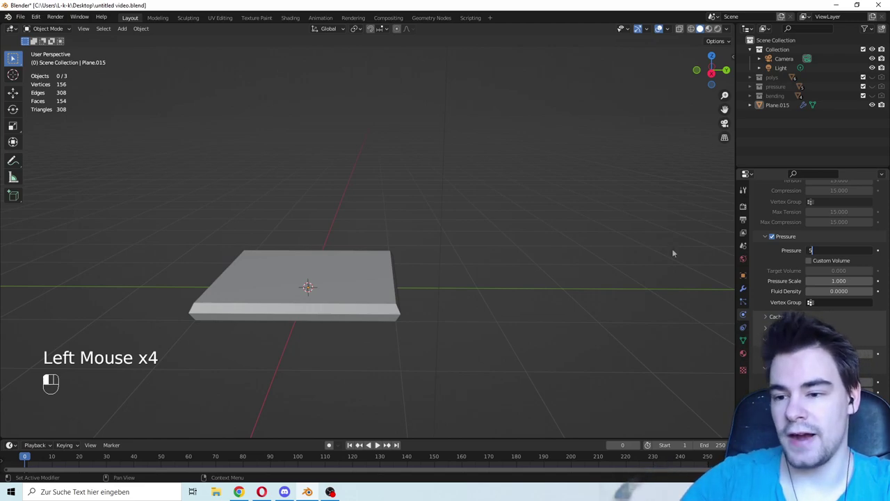
key(Return)
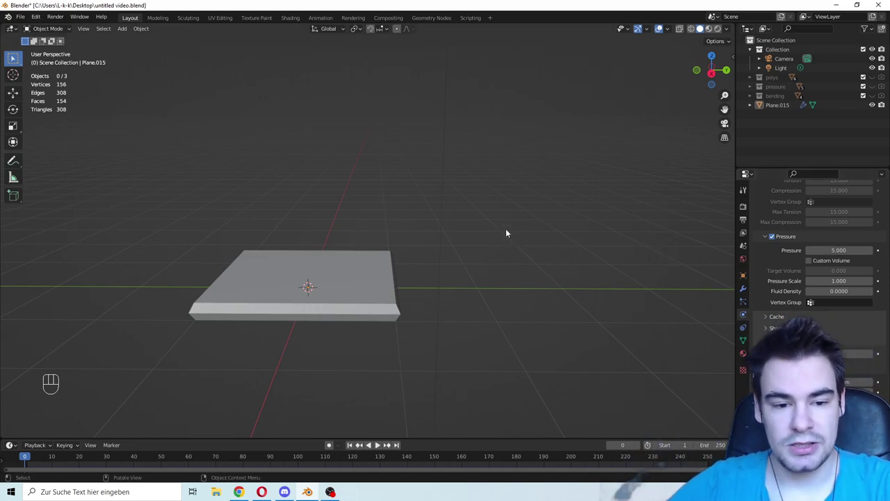
Step: Run the pressure simulation to frame 64 and apply smooth shading to the inflated pillow
key(space)
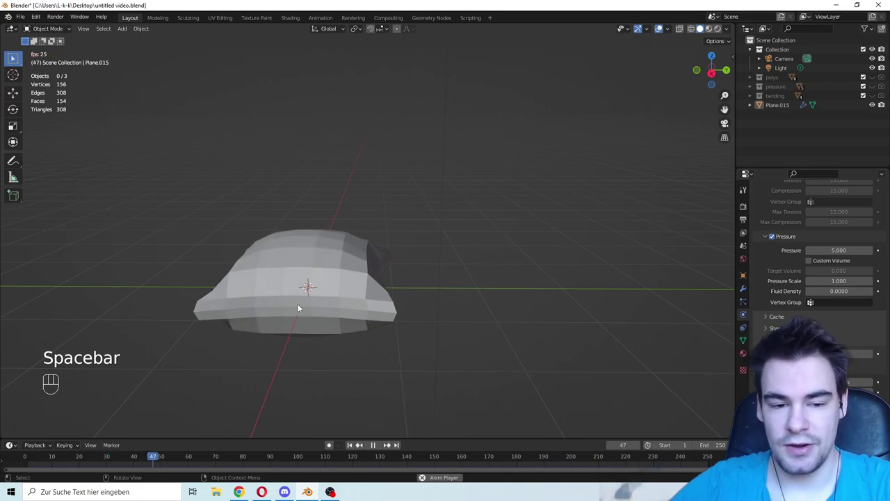
key(space)
click(341, 249)
right_click(341, 248)
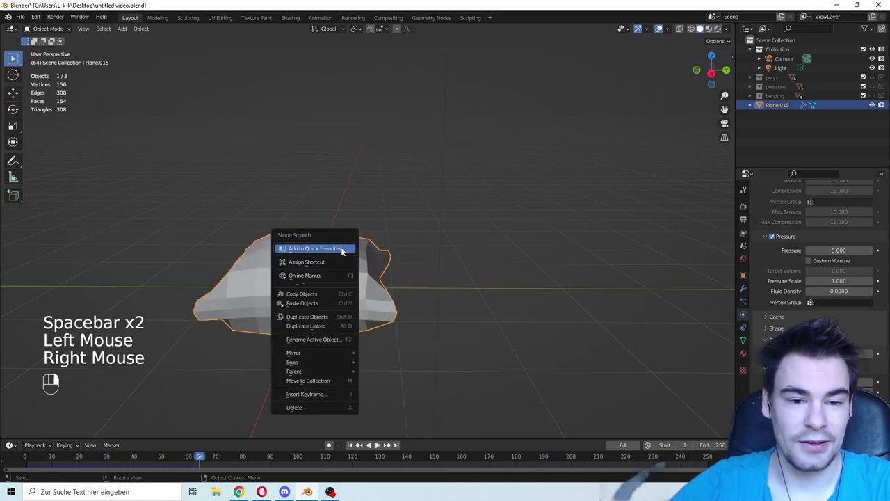
right_click(326, 248)
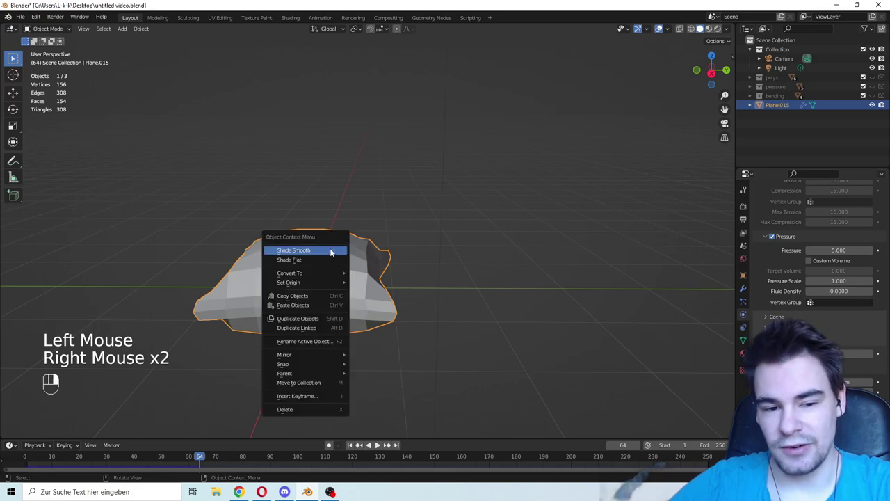
click(327, 247)
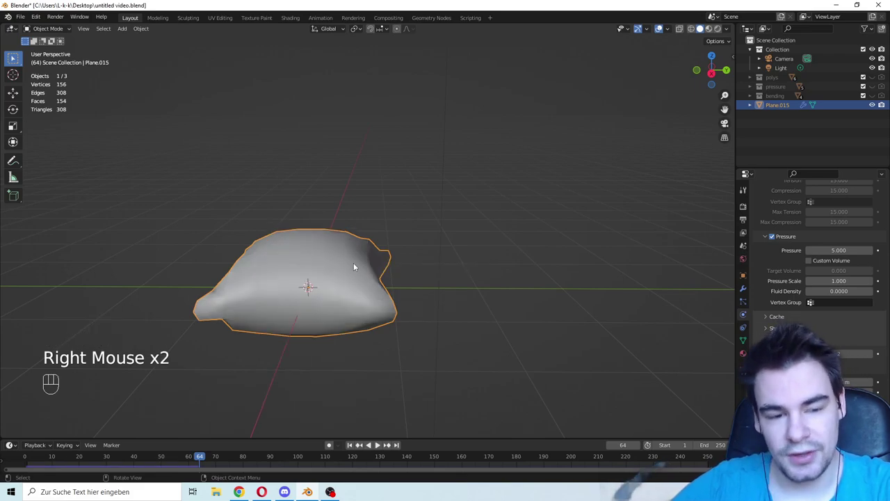
Step: Add a Subdivision Surface modifier after the pillow's Cloth modifier and set its viewport level to 2
click(744, 288)
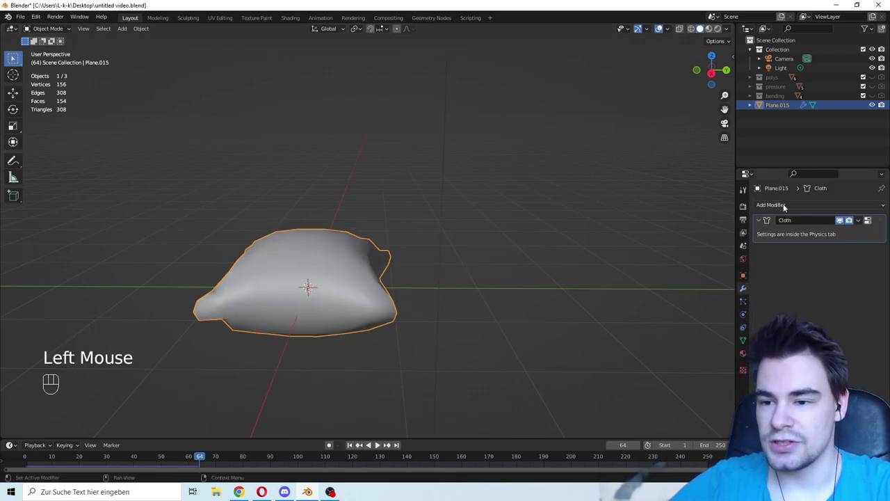
click(784, 206)
click(724, 366)
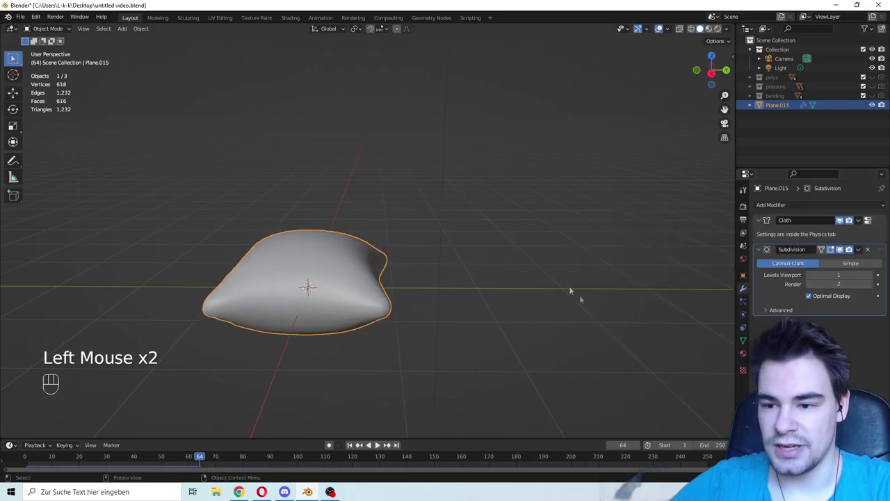
middle_drag(571, 291, 390, 306)
click(471, 308)
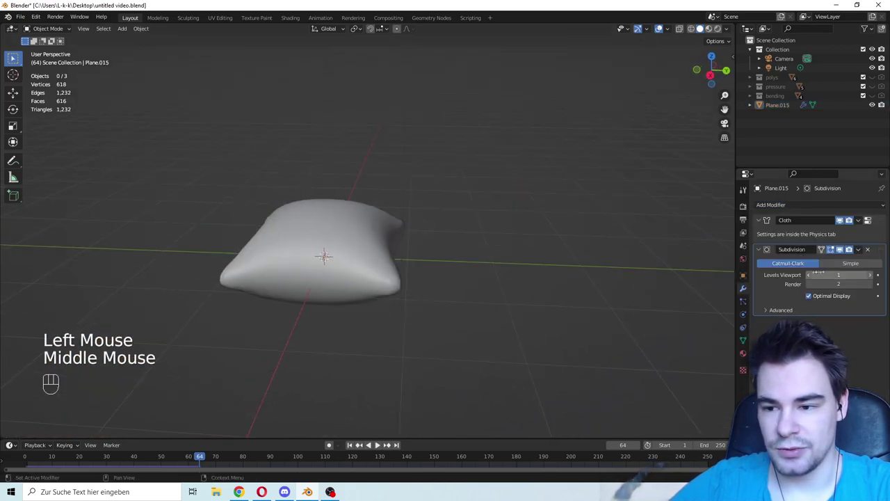
click(869, 275)
middle_drag(501, 250, 616, 235)
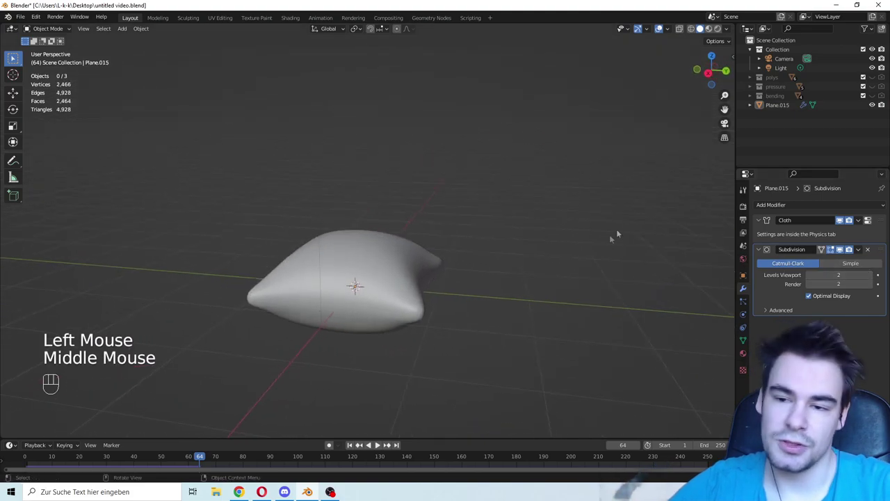
Step: Hide Plane.015, show the pressure collection and select the flattest pillow in the row
click(873, 105)
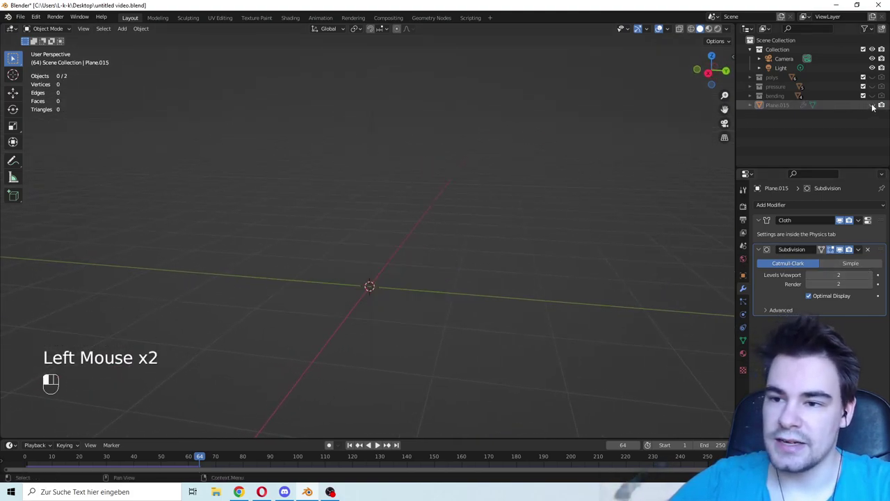
click(872, 87)
scroll(556, 213, down, 2)
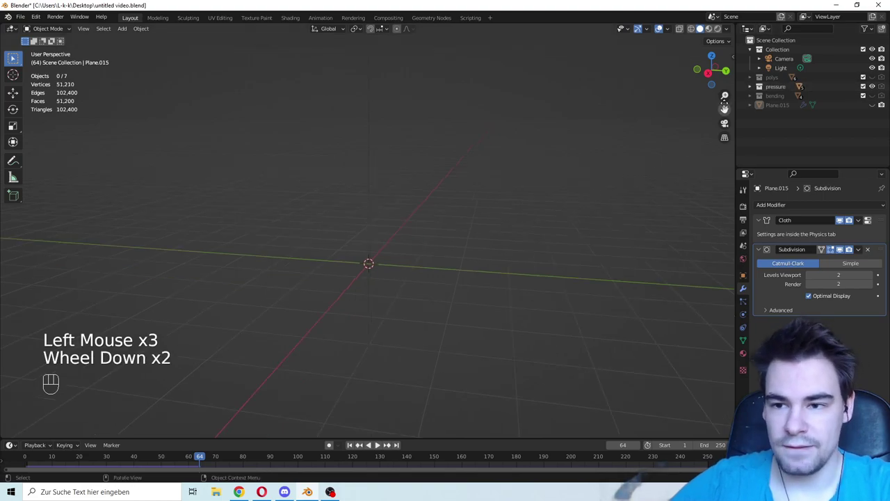
drag(724, 109, 618, 155)
scroll(487, 206, down, 3)
middle_drag(480, 208, 476, 208)
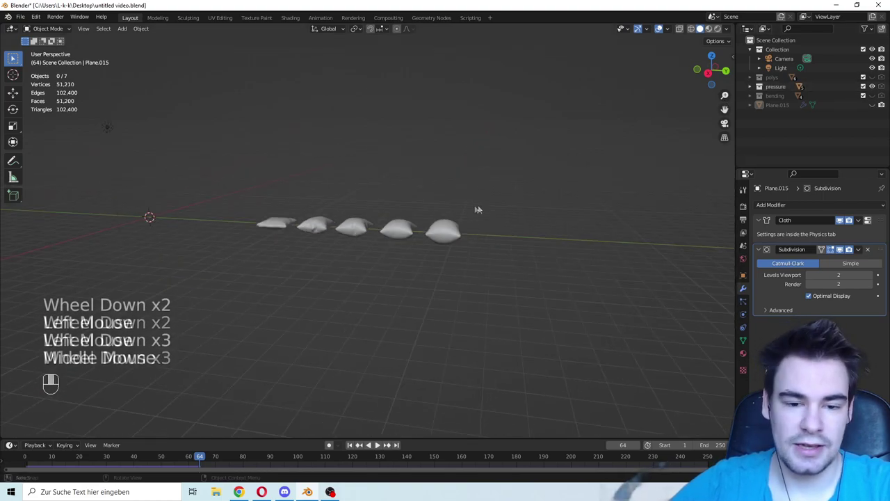
scroll(194, 211, up, 2)
click(229, 230)
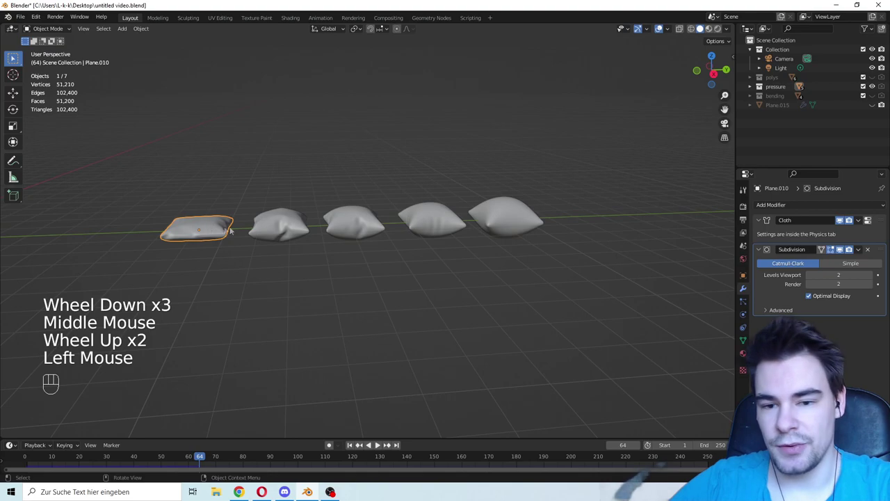
Step: Examine the cloth settings of the flattest pillow and compare it with the second and the most inflated pillows in the row
click(743, 313)
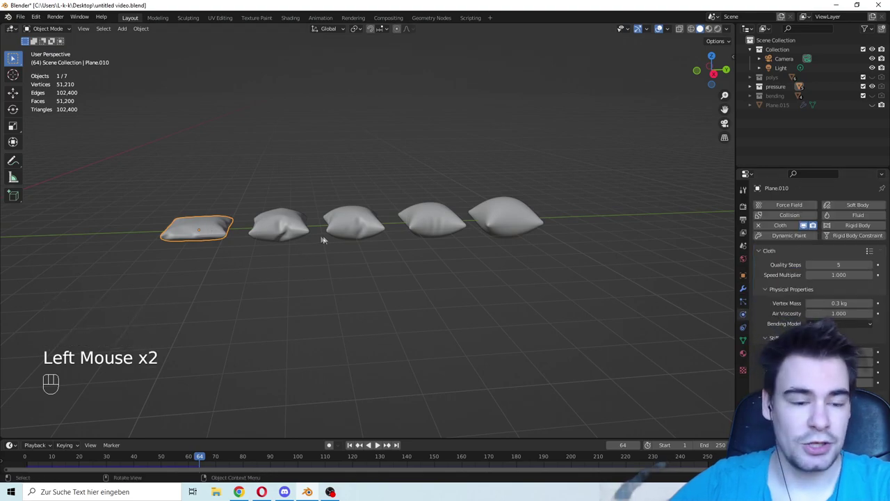
scroll(814, 278, down, 5)
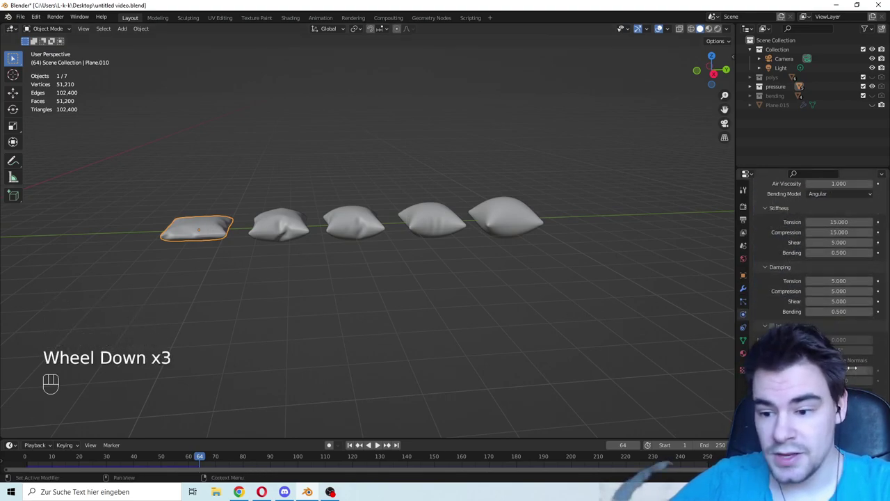
click(271, 232)
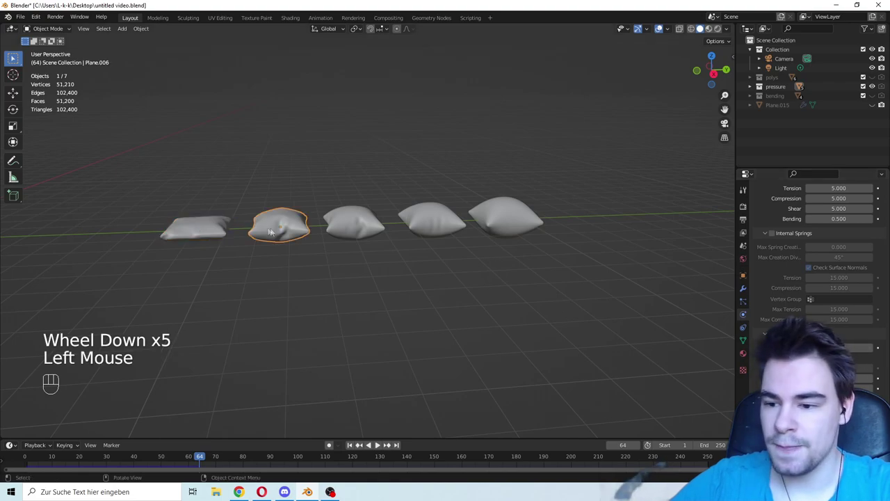
click(515, 223)
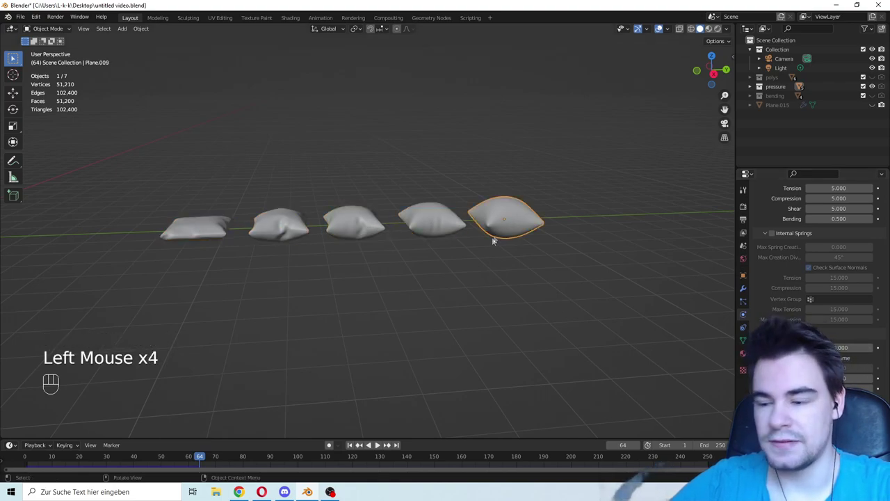
scroll(362, 285, up, 2)
click(365, 274)
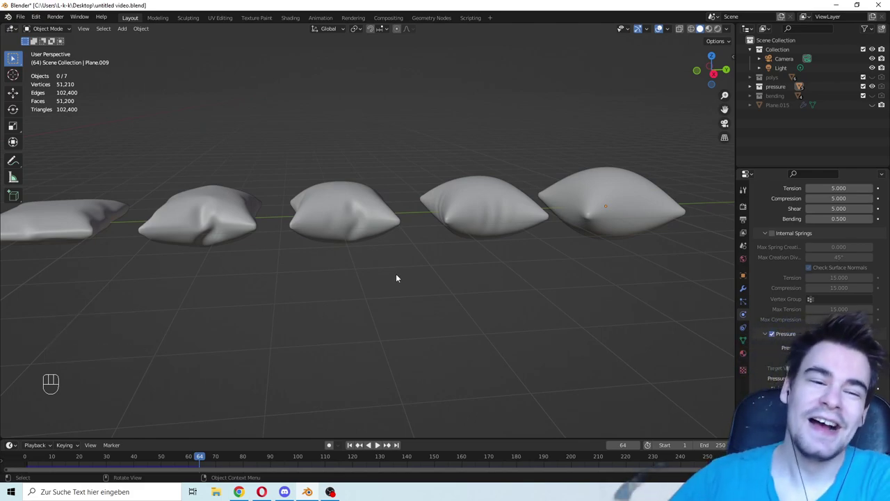
Step: Compare the shape of the flattest pillow with that of the fullest pillow in the pressure row
click(94, 232)
scroll(115, 244, down, 1)
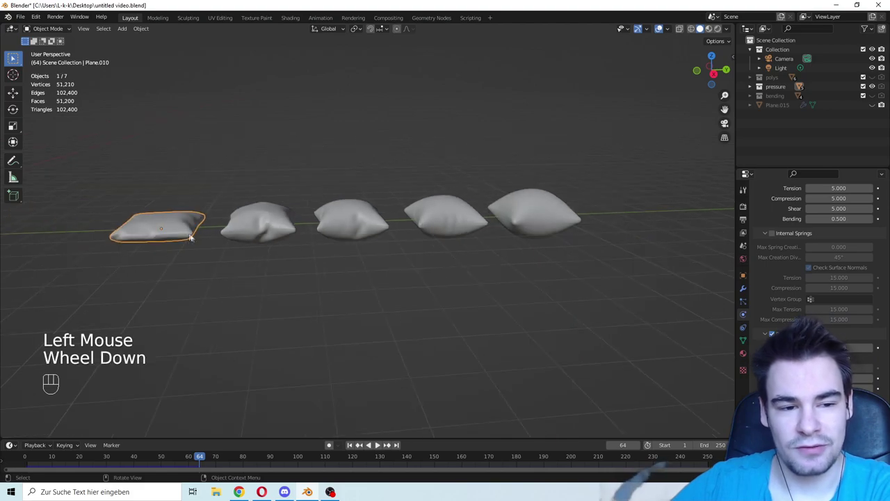
click(240, 263)
click(156, 239)
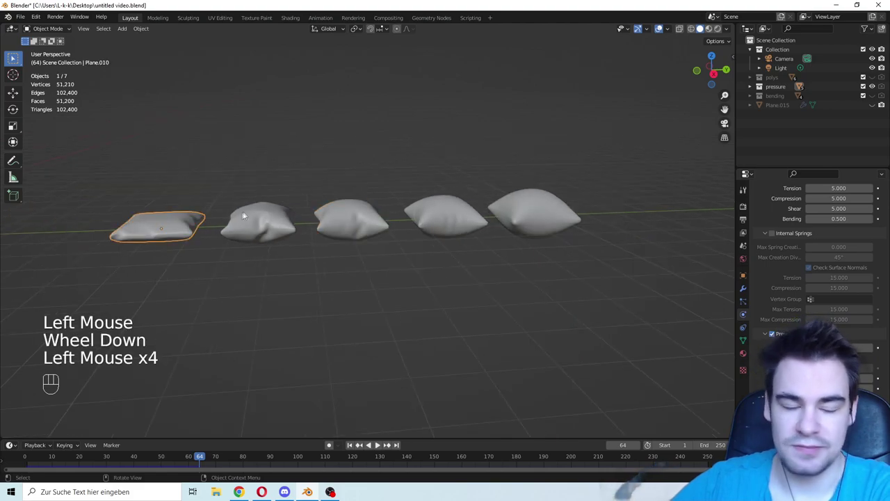
click(540, 212)
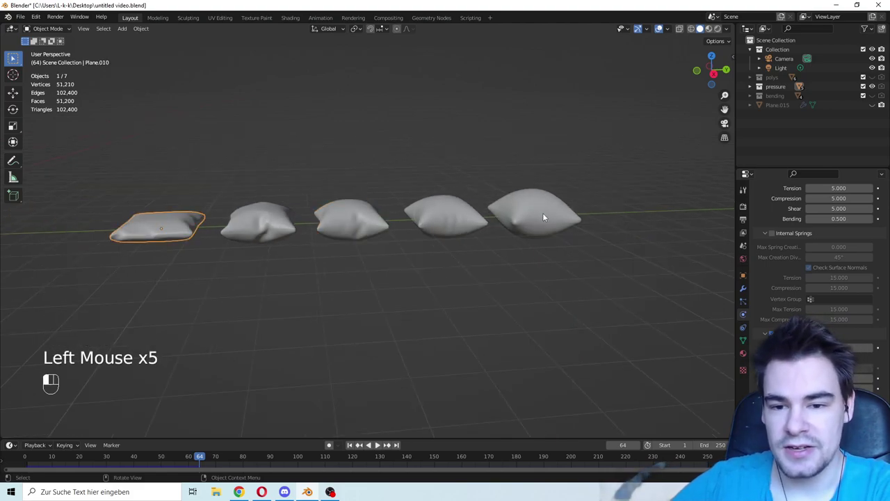
click(521, 309)
scroll(521, 273, up, 2)
scroll(487, 281, down, 1)
Step: Go through all five pressure pillows one by one in both directions to compare their wrinkles and fullness
click(60, 211)
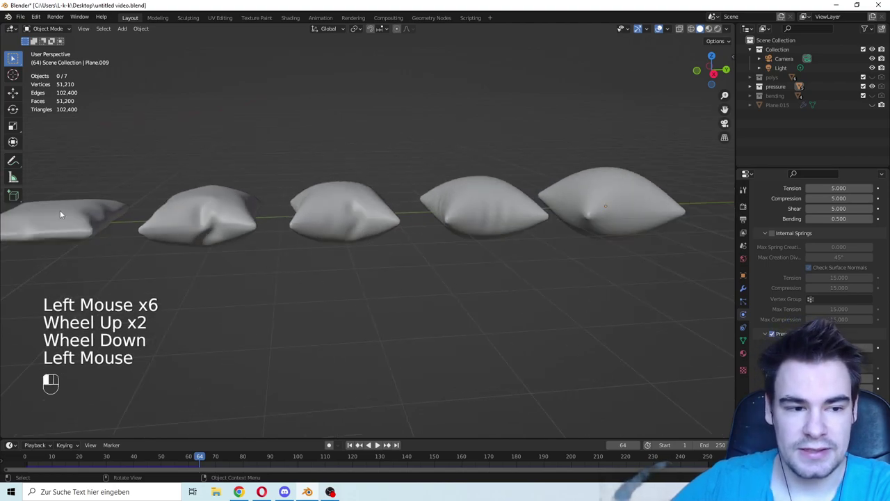
click(217, 203)
click(351, 212)
click(487, 207)
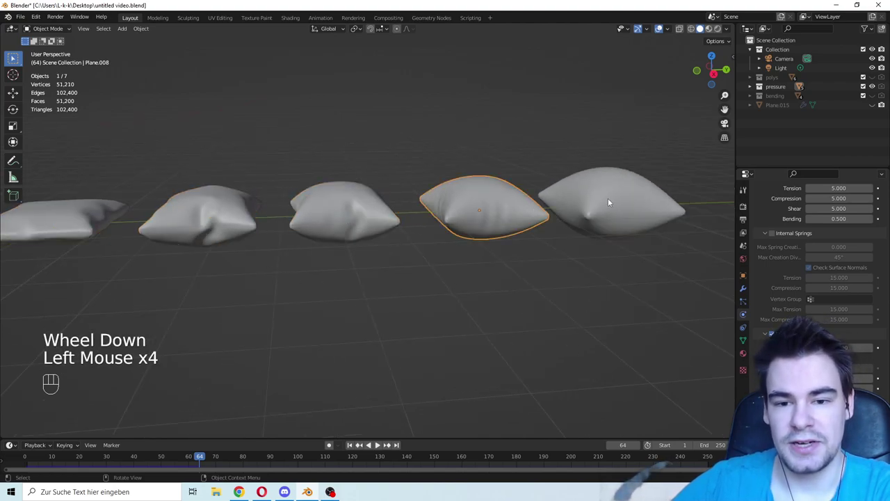
click(605, 198)
click(480, 205)
click(344, 212)
click(197, 223)
click(92, 220)
click(202, 219)
click(339, 214)
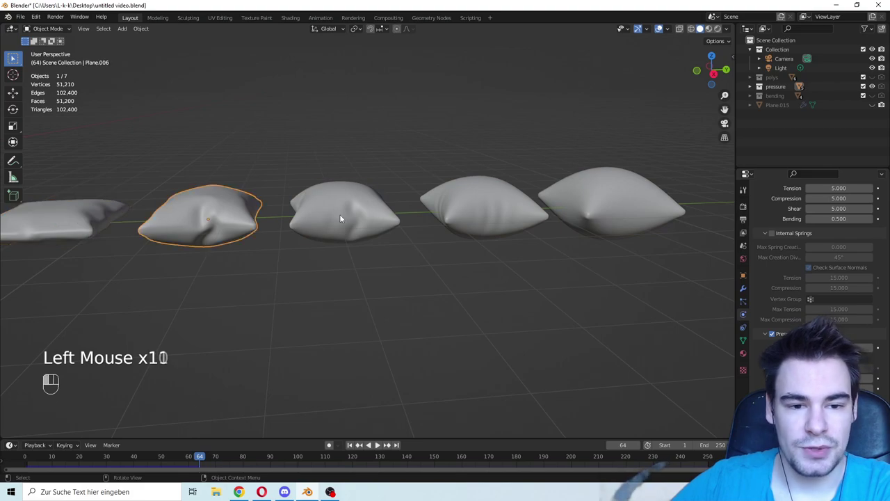
click(475, 203)
click(606, 207)
Step: Review the cloth physics and stiffness settings of the most inflated pillow
scroll(862, 313, up, 6)
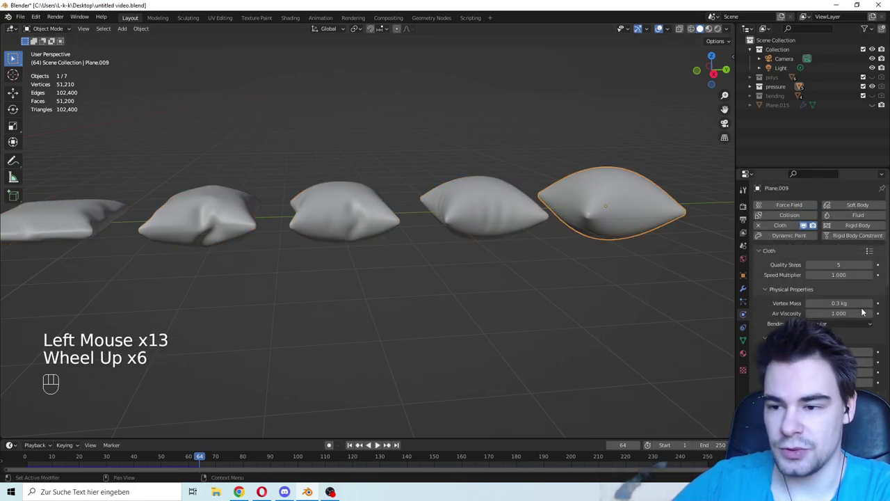
click(510, 286)
scroll(510, 285, down, 2)
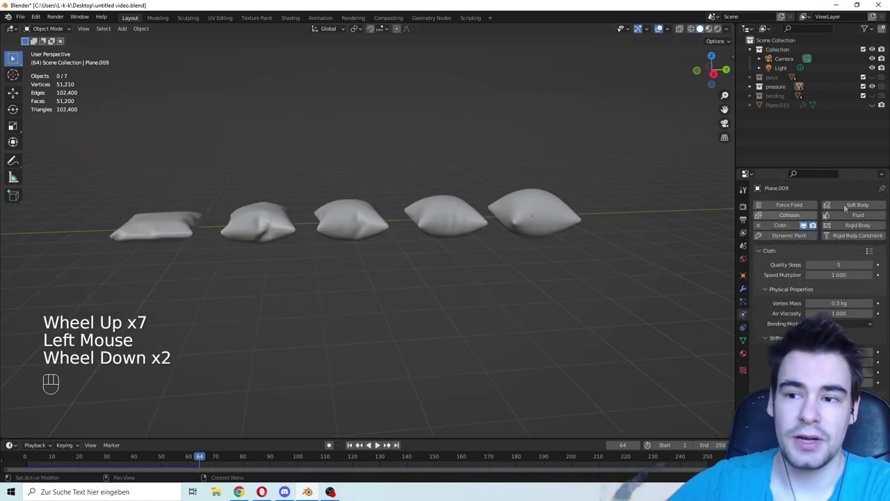
click(557, 207)
scroll(765, 282, down, 3)
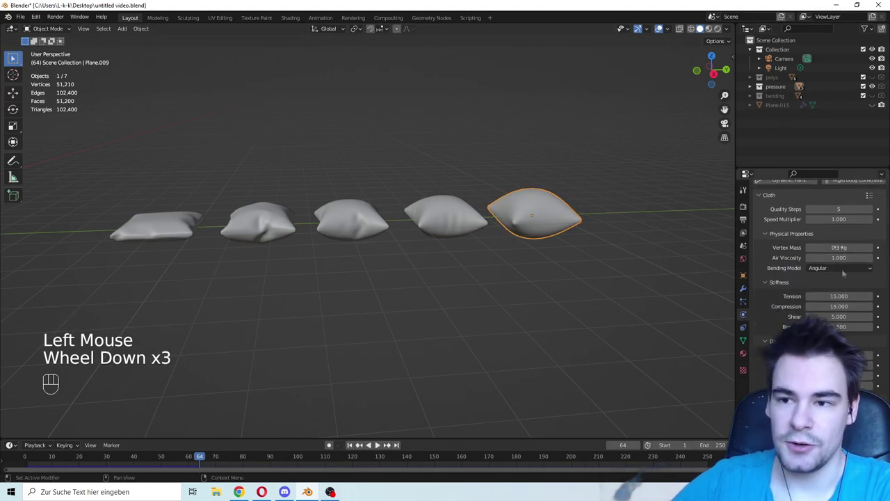
Step: Hide the pressure collection and show the bending collection with its whole row of pillows in view
click(873, 86)
click(873, 96)
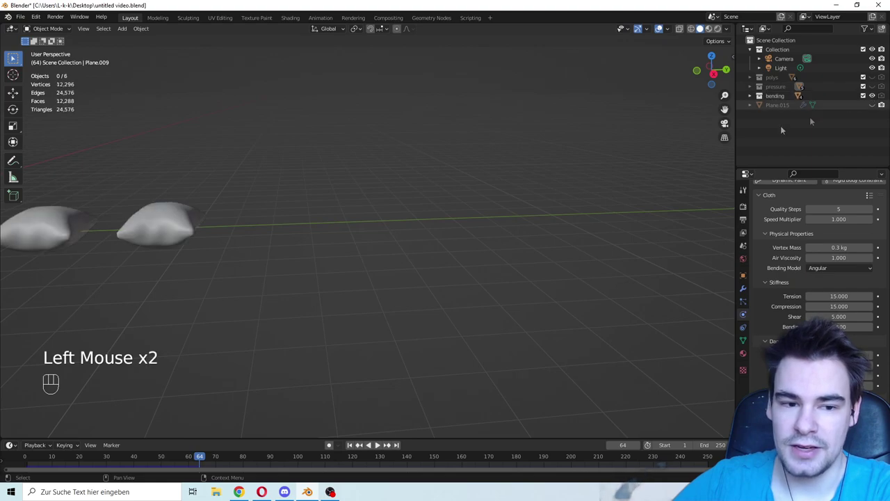
scroll(205, 264, down, 2)
drag(723, 112, 869, 101)
scroll(459, 173, up, 2)
scroll(449, 174, down, 2)
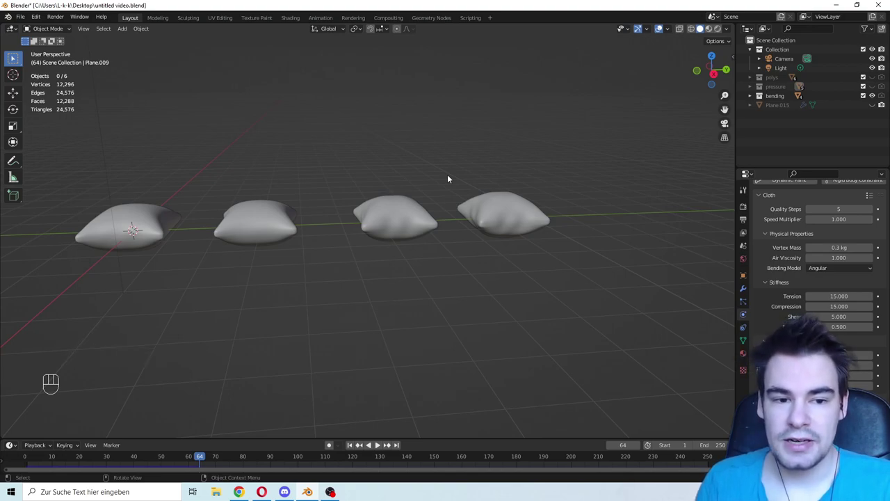
Step: Compare the four pillows of the bending collection by selecting them one after another
click(521, 209)
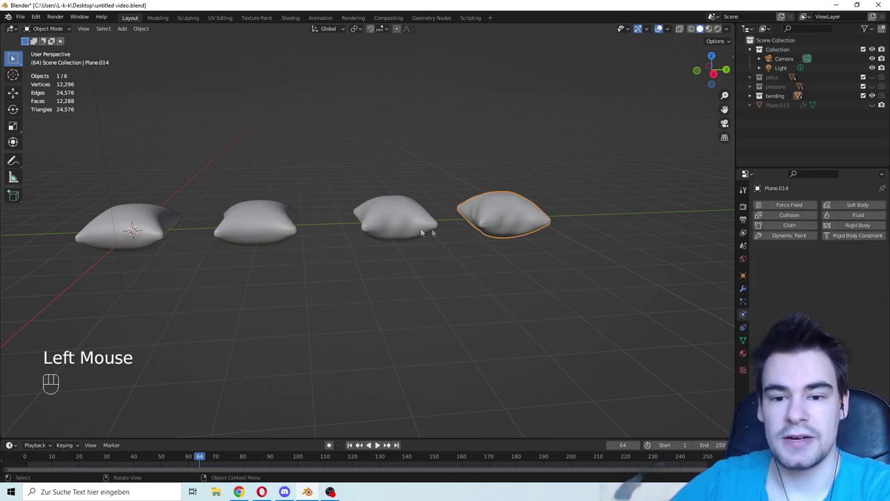
click(396, 219)
click(253, 232)
click(157, 226)
click(500, 216)
click(402, 221)
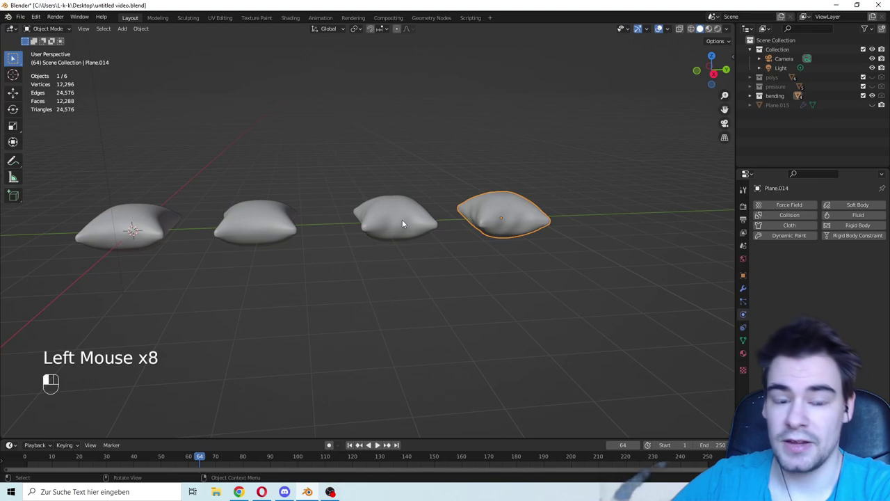
click(162, 239)
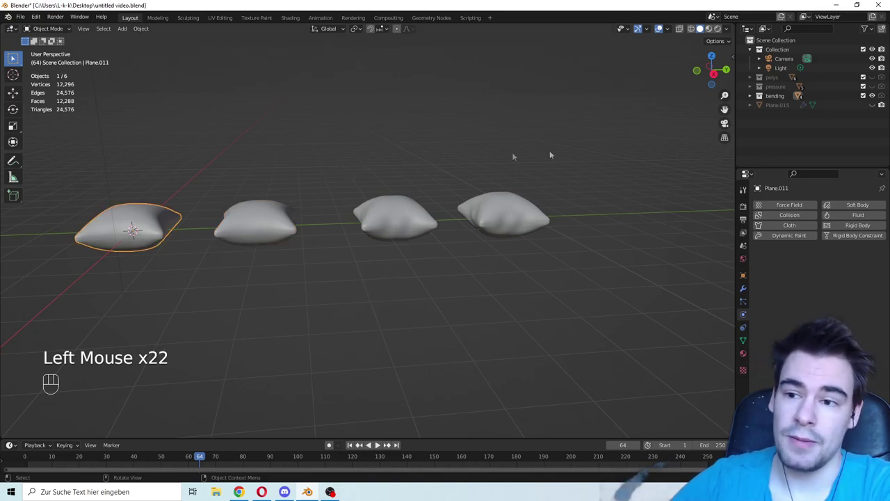
Step: Hide the bending collection, show Plane.015 again and select this pillow
click(872, 96)
click(872, 105)
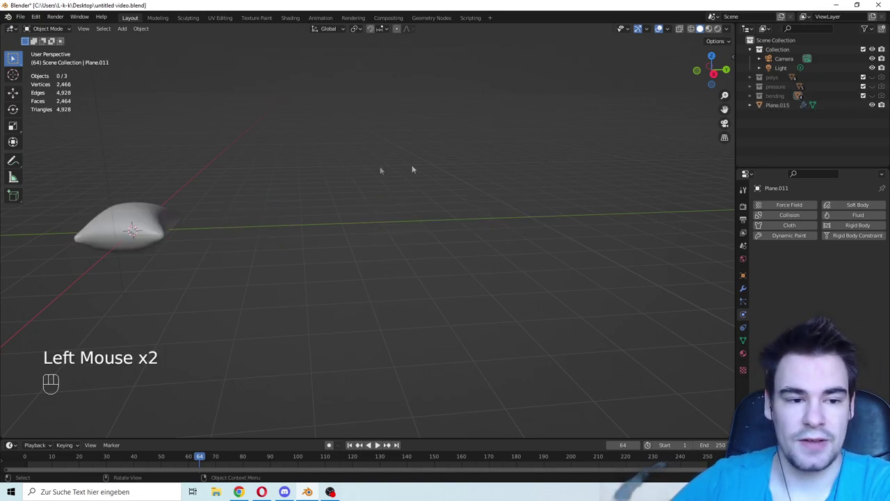
drag(724, 109, 529, 118)
scroll(576, 165, down, 3)
click(443, 242)
scroll(603, 214, up, 2)
scroll(290, 278, up, 2)
click(296, 258)
Step: Set the Pressure value in Plane.015's cloth settings to 3
scroll(852, 318, down, 2)
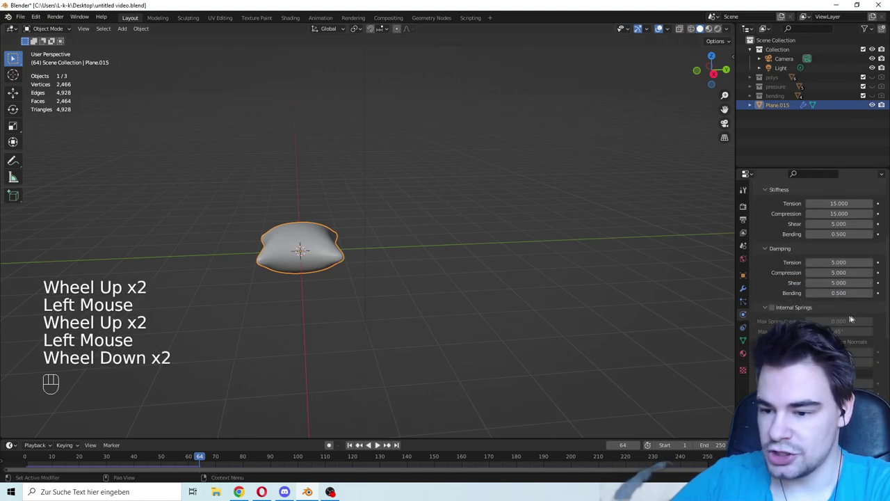
scroll(852, 319, down, 2)
click(771, 260)
text(3)
key(Return)
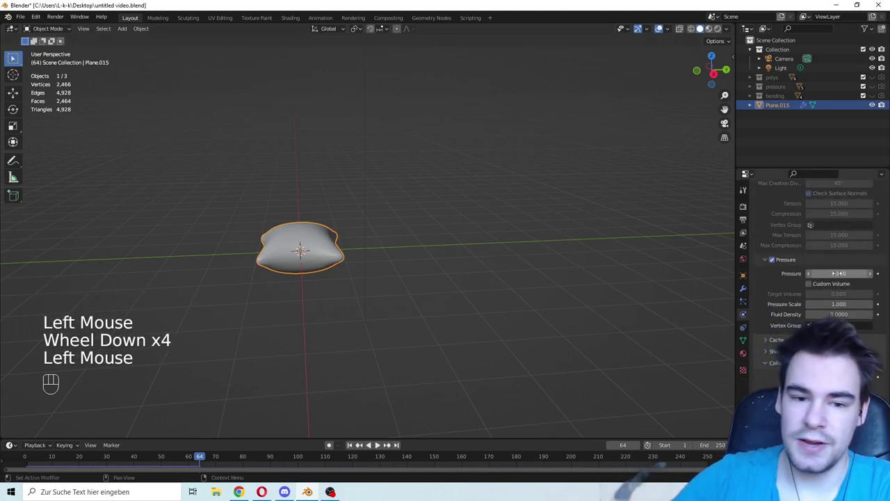
Step: Rerun the pillow's cloth simulation from frame 0 and stop it at frame 25
drag(202, 460, 25, 459)
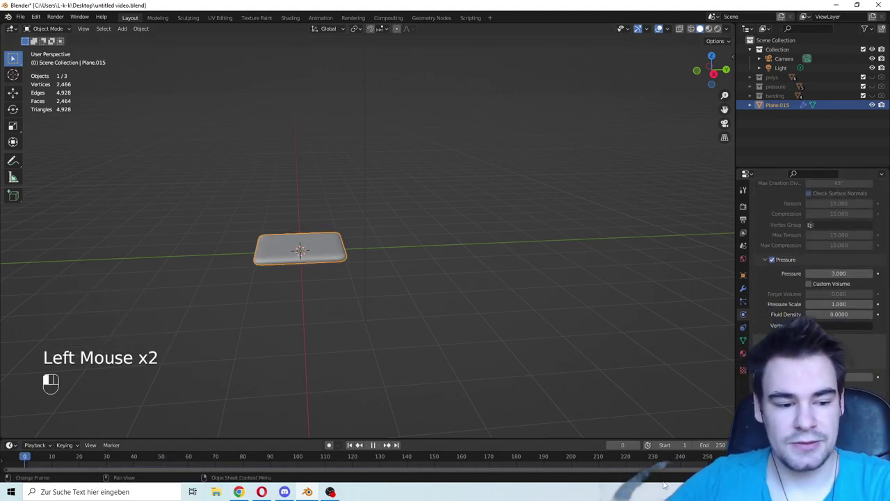
click(497, 289)
key(space)
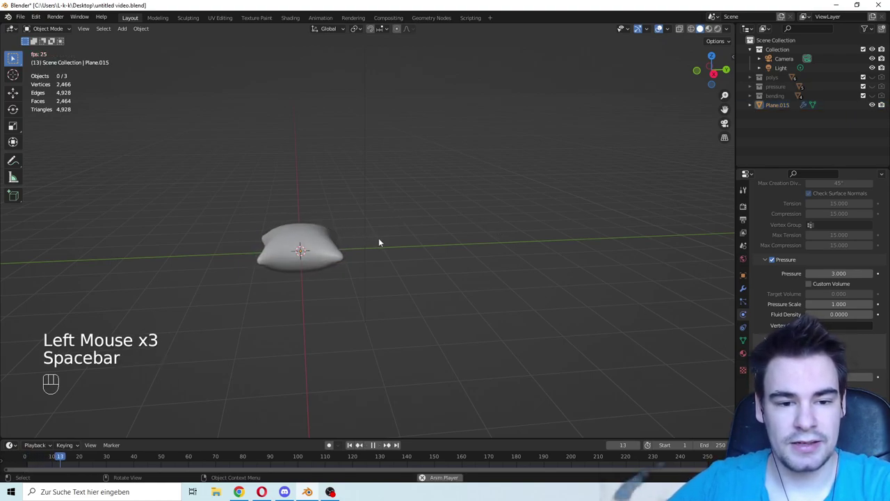
mouse_move(308, 355)
middle_down()
mouse_move(475, 342)
mouse_move(300, 328)
mouse_move(298, 338)
mouse_move(319, 336)
mouse_move(310, 339)
middle_up()
scroll(299, 338, up, 2)
drag(725, 109, 752, 110)
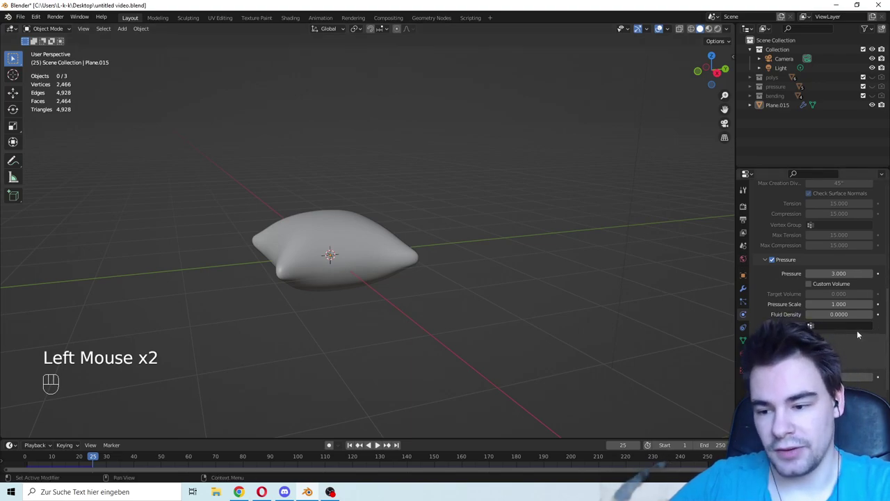
Step: Apply the pillow's Cloth modifier at frame 25, keeping the Subdivision modifier
scroll(861, 335, up, 8)
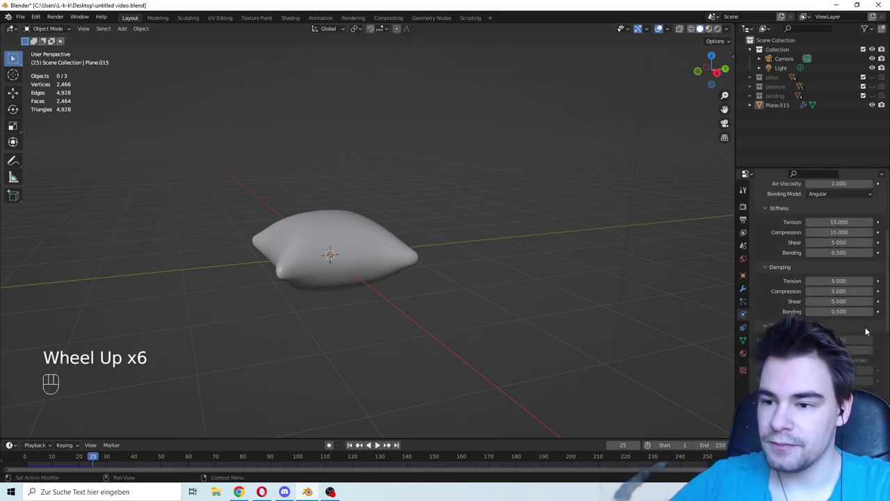
scroll(868, 328, up, 4)
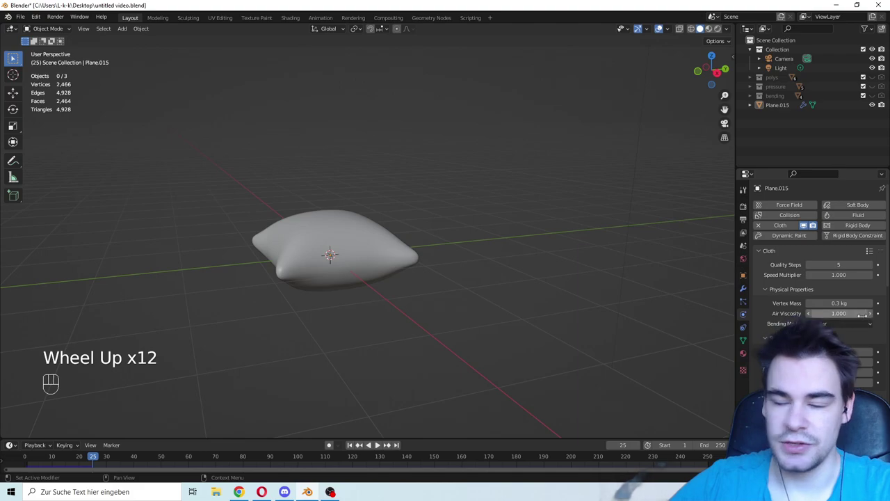
click(742, 287)
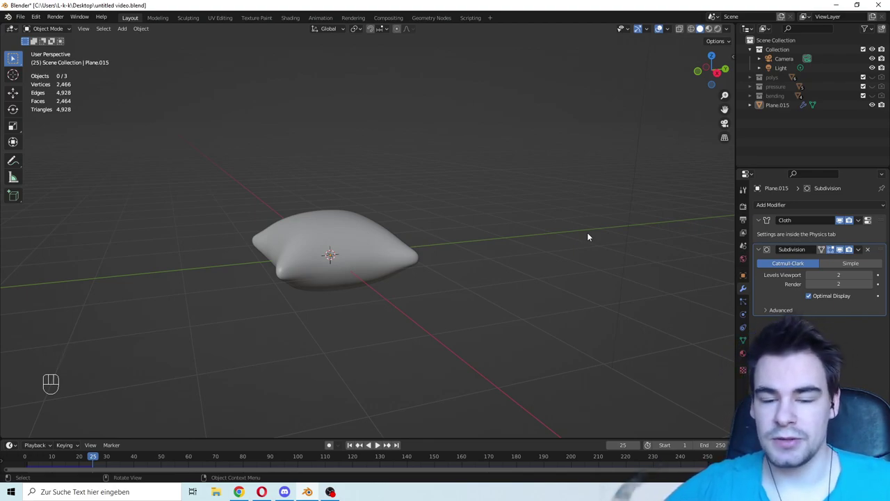
click(862, 220)
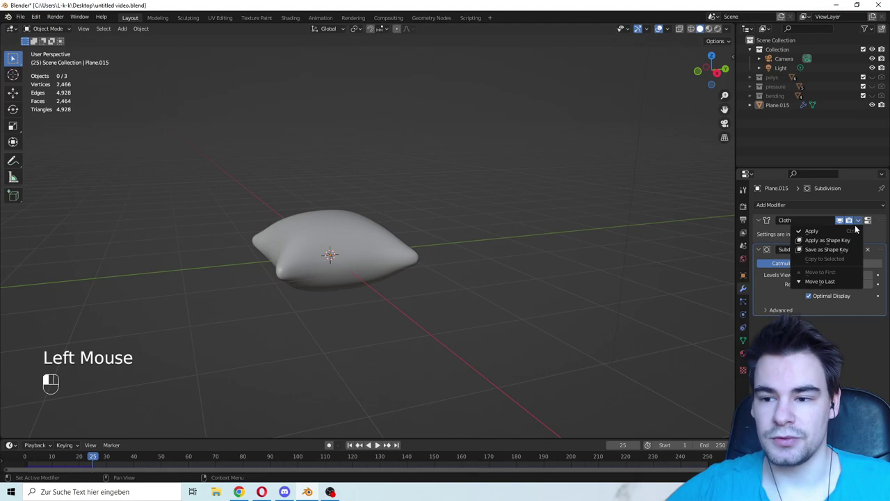
click(856, 235)
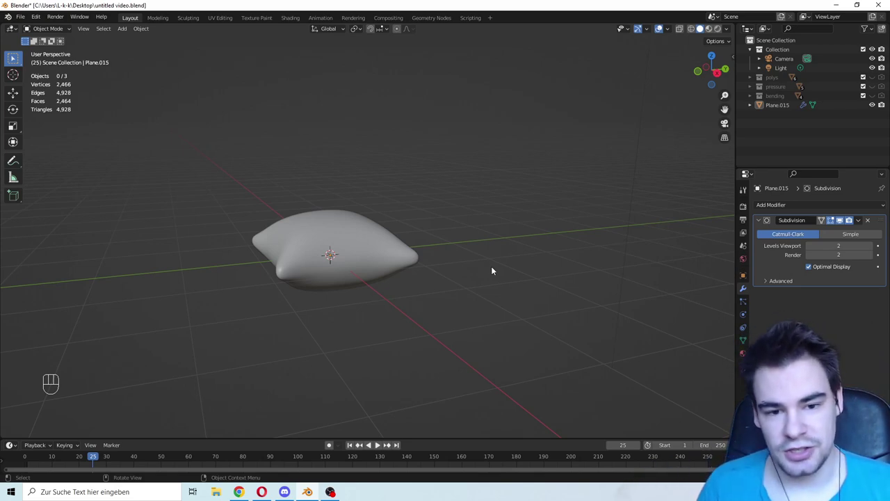
Step: Enter Edit Mode on the pillow and switch to the Select Box tool, keeping the seam edge loop selected
key(Tab)
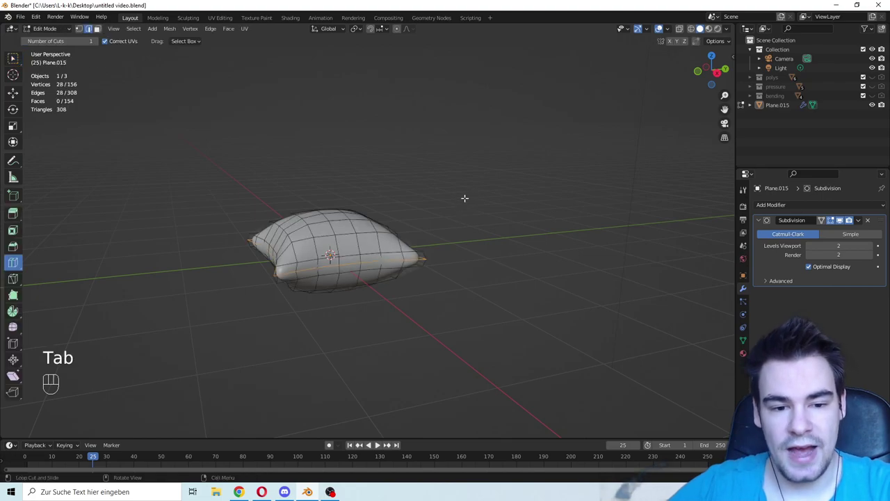
scroll(327, 332, up, 2)
click(14, 57)
scroll(477, 149, down, 3)
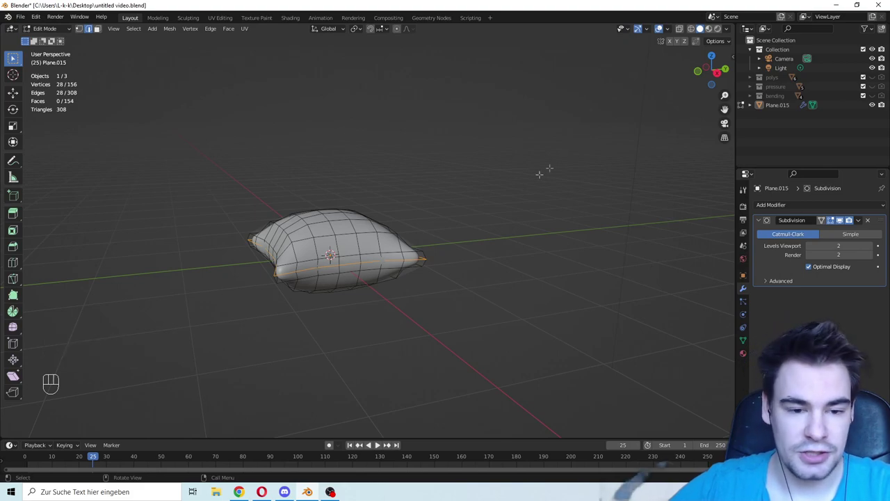
scroll(509, 241, up, 2)
middle_drag(508, 240, 550, 251)
scroll(544, 253, down, 1)
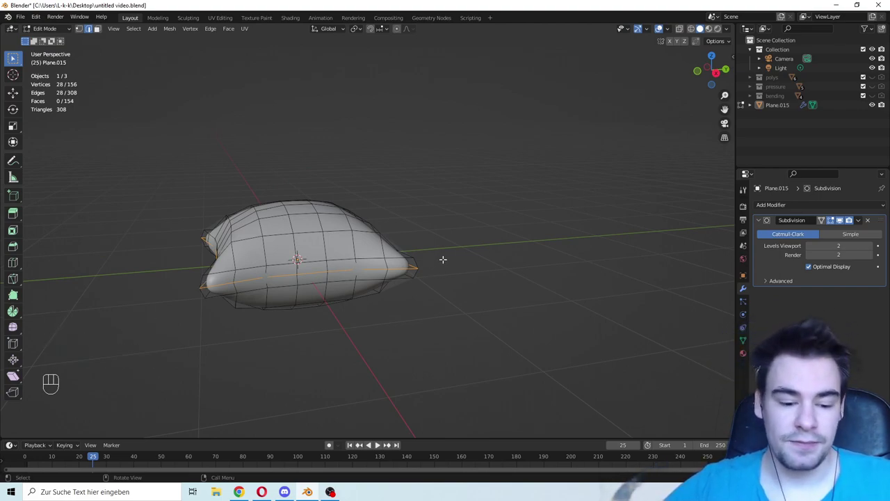
Step: Bevel the selected seam edge loop around the pillow to a width of about 0.018 m with one segment
key(ctrl+b)
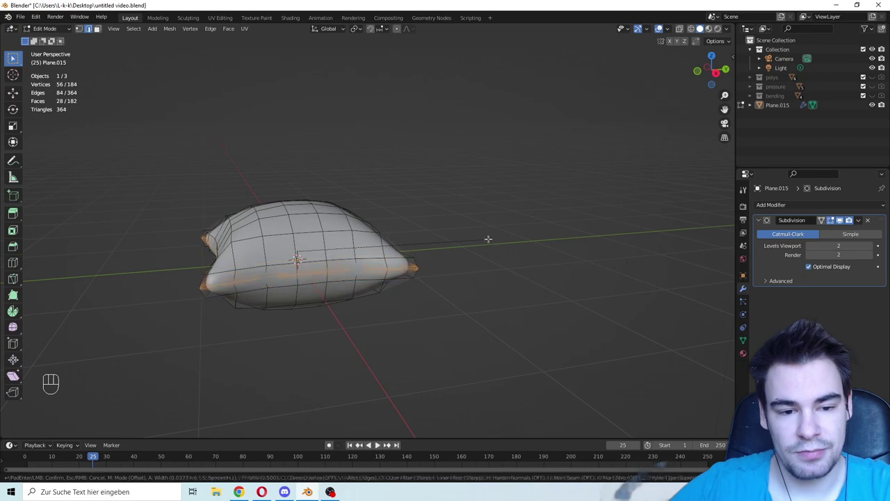
key(shift)
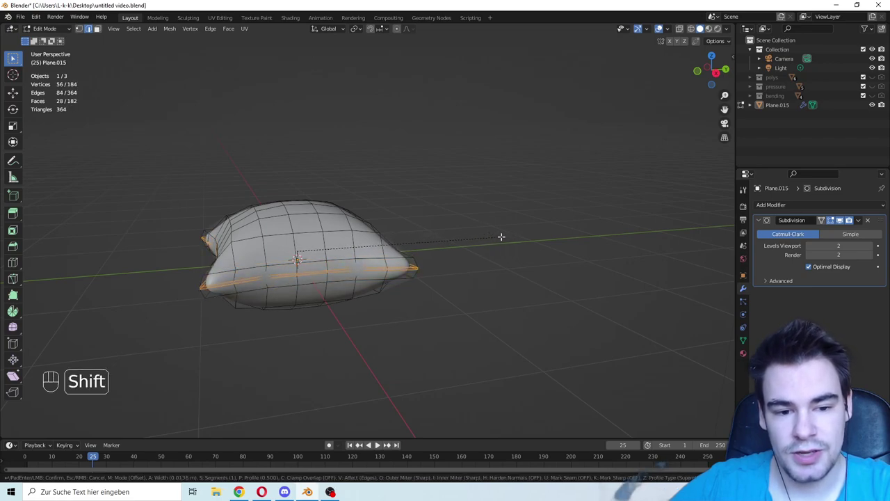
shift+click(506, 236)
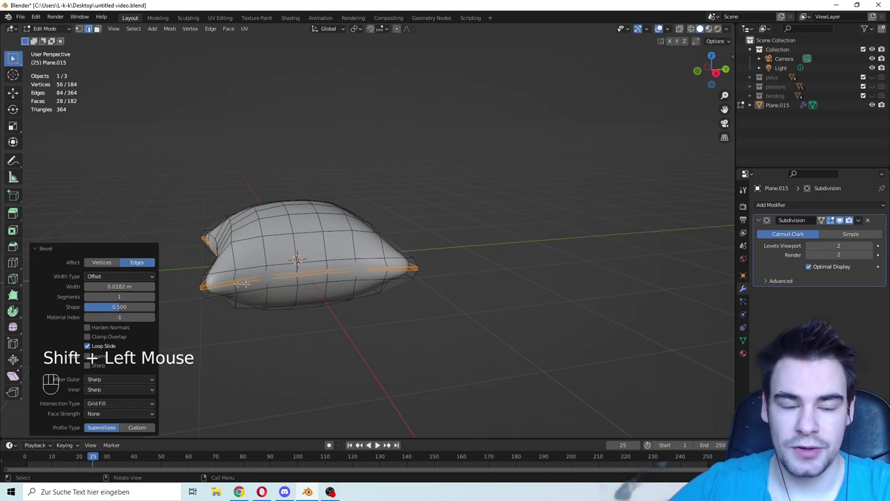
Step: Extrude the bevelled seam strip in place, without offset, and scale it outward by about 1.023
key(e)
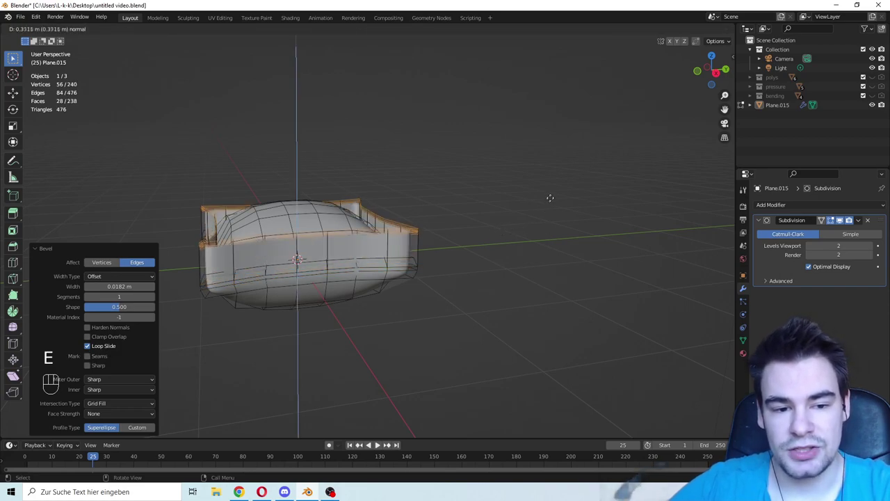
right_click(551, 81)
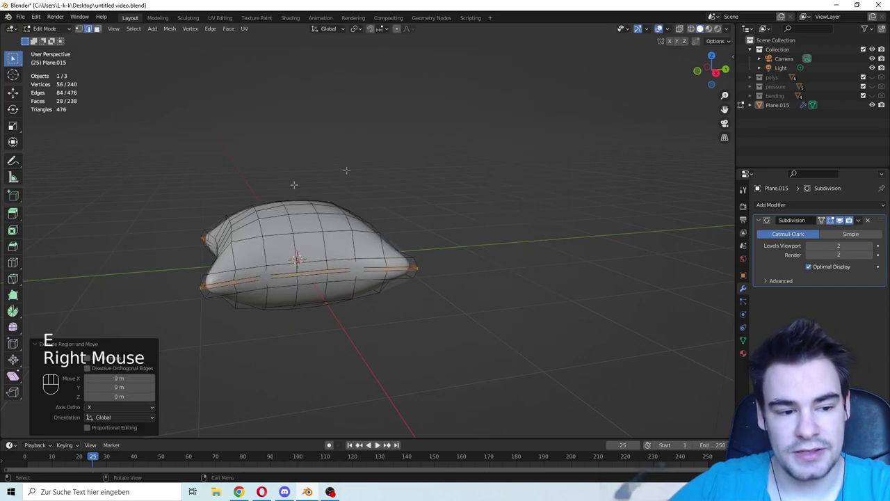
scroll(487, 250, up, 1)
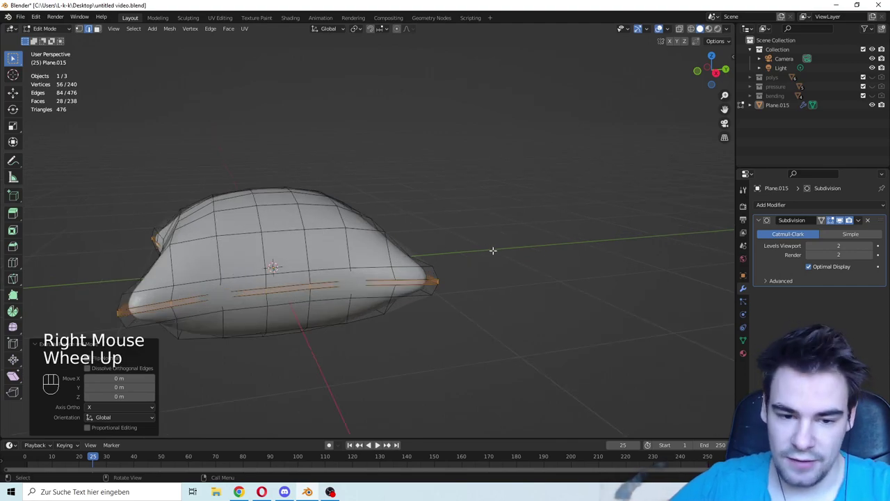
scroll(493, 249, down, 1)
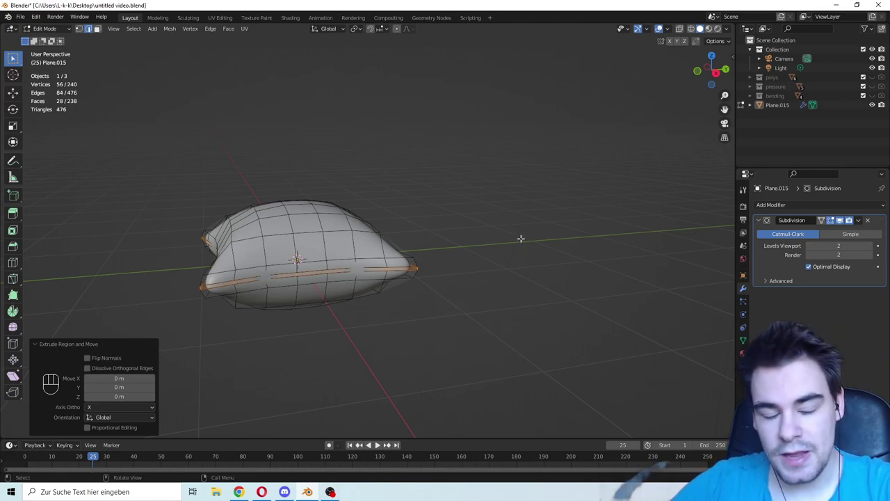
key(s)
shift+click(567, 241)
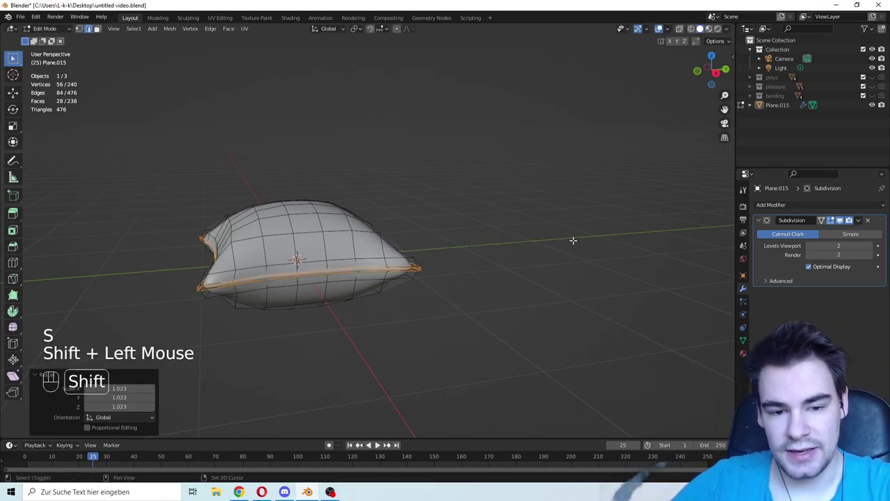
Step: Scale the extruded seam strip slightly inward to form a groove around the pillow, and return to Object Mode
key(Tab)
key(Tab)
key(s)
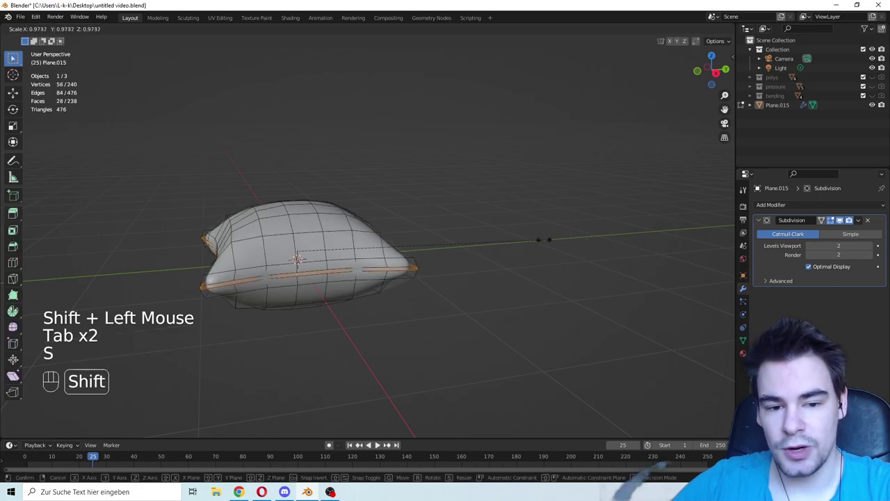
shift+click(532, 243)
key(Tab)
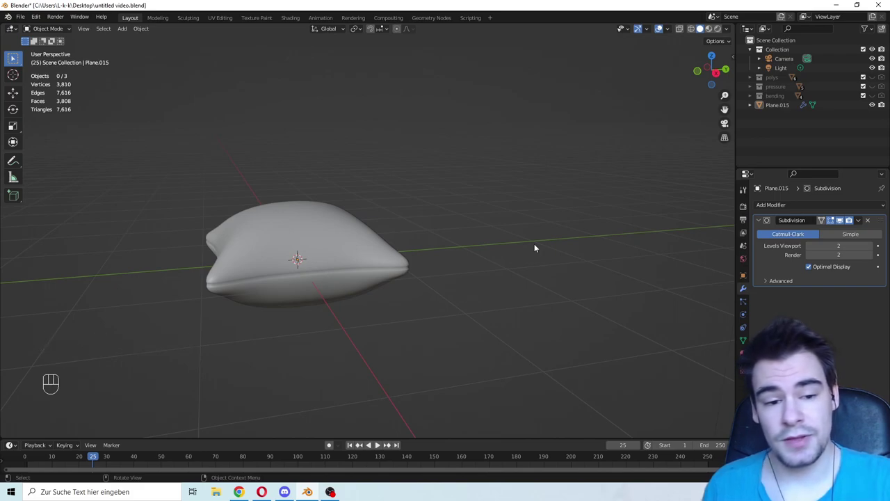
Step: Apply the pillow's Subdivision modifier and check the subdivided mesh in Edit Mode before returning to Object Mode
middle_drag(534, 247, 443, 231)
click(471, 253)
click(524, 269)
click(441, 229)
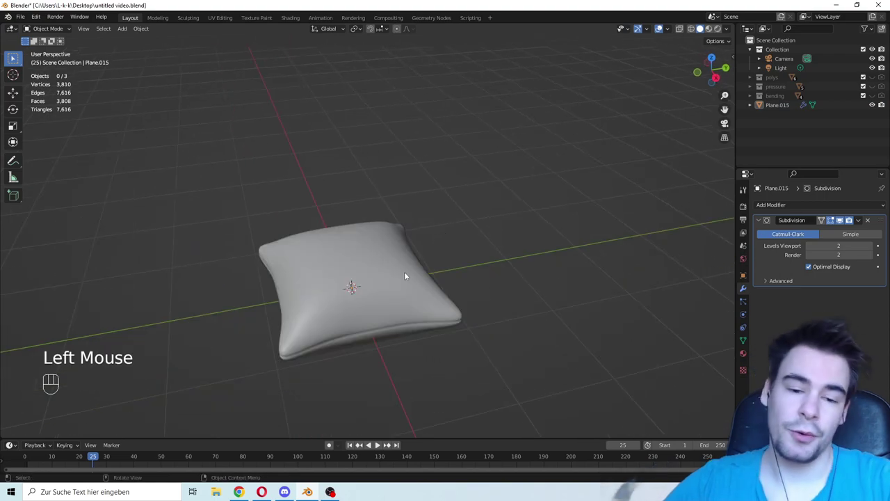
click(406, 272)
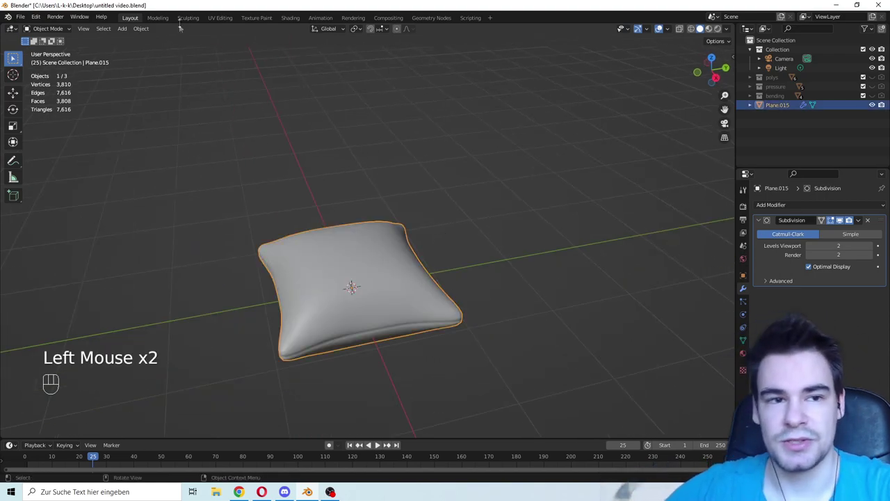
click(860, 221)
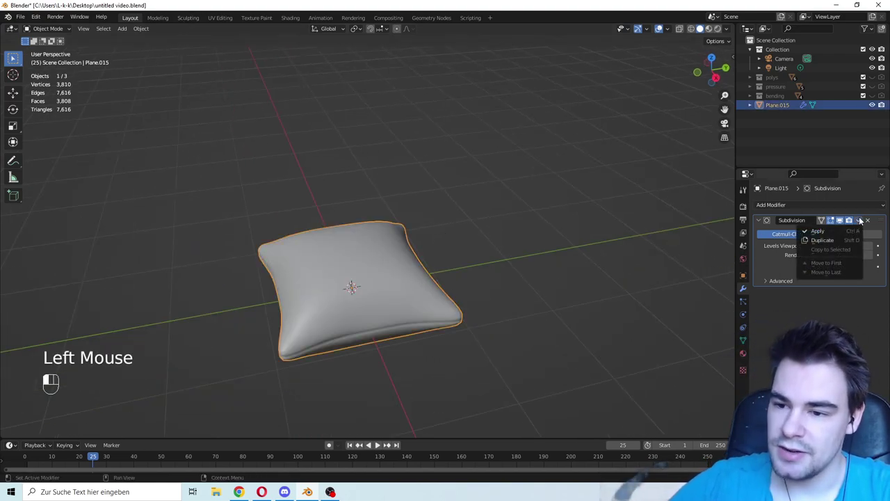
click(828, 232)
key(Tab)
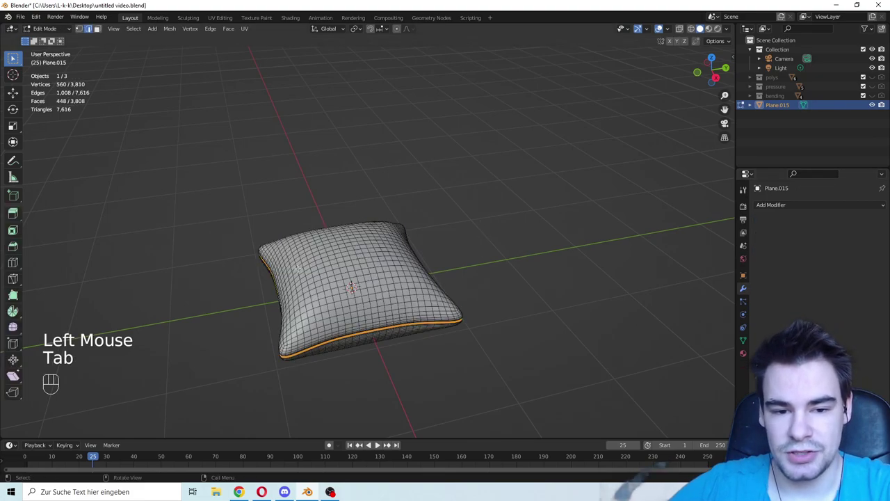
middle_drag(380, 263, 449, 278)
key(Tab)
scroll(509, 274, up, 2)
middle_drag(497, 240, 487, 236)
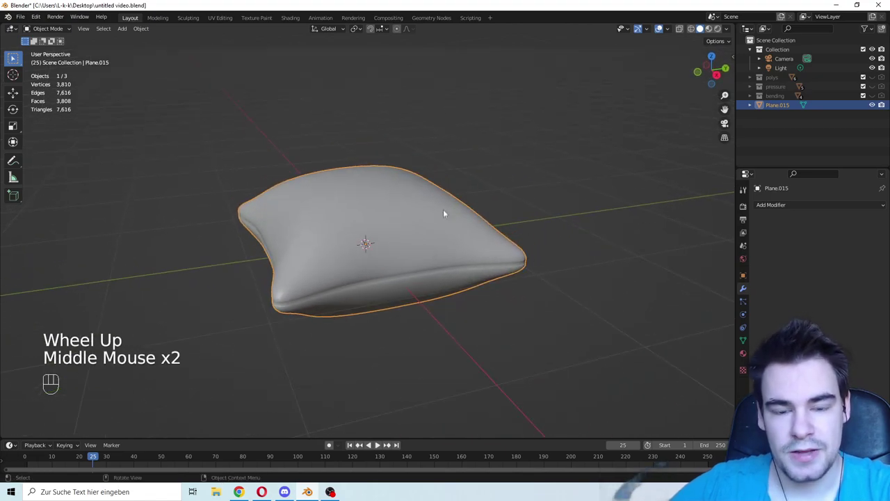
Step: Switch to the Sculpting workspace and try Draw brush strokes across the pillow's top with a 102 px radius
click(187, 17)
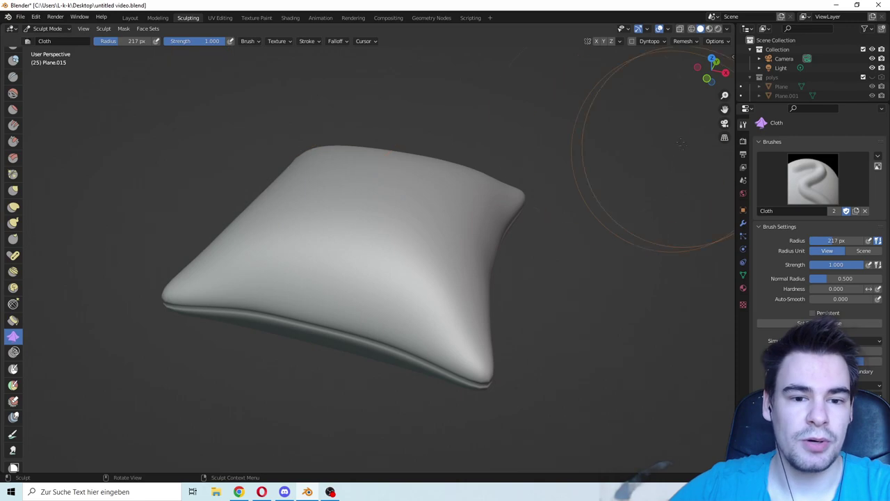
scroll(19, 83, up, 4)
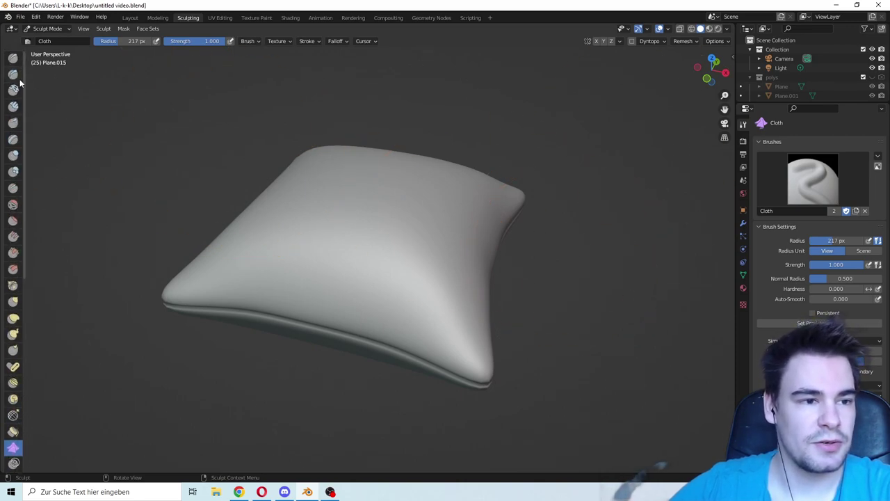
click(12, 57)
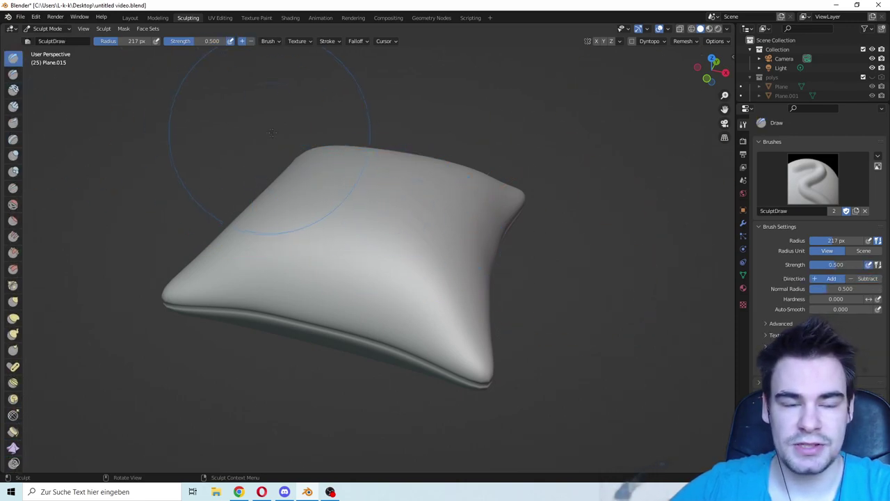
drag(136, 41, 123, 41)
mouse_move(247, 269)
mouse_down()
mouse_move(264, 261)
mouse_move(396, 265)
mouse_move(452, 306)
mouse_up()
mouse_move(306, 224)
mouse_down()
mouse_move(425, 173)
mouse_move(499, 236)
mouse_up()
Step: Undo the Draw brush strokes on the pillow
key(ctrl+z)
key(ctrl+z)
key(ctrl+z)
key(ctrl+z)
key(ctrl+z)
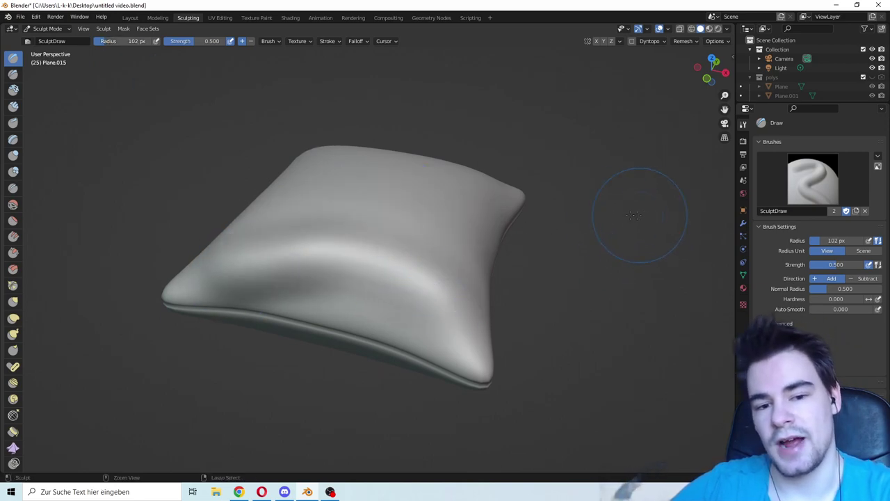
Step: Try the Inflate/Deflate brush on the pillow's top with a 27 px radius, first deflating and then inflating
click(13, 155)
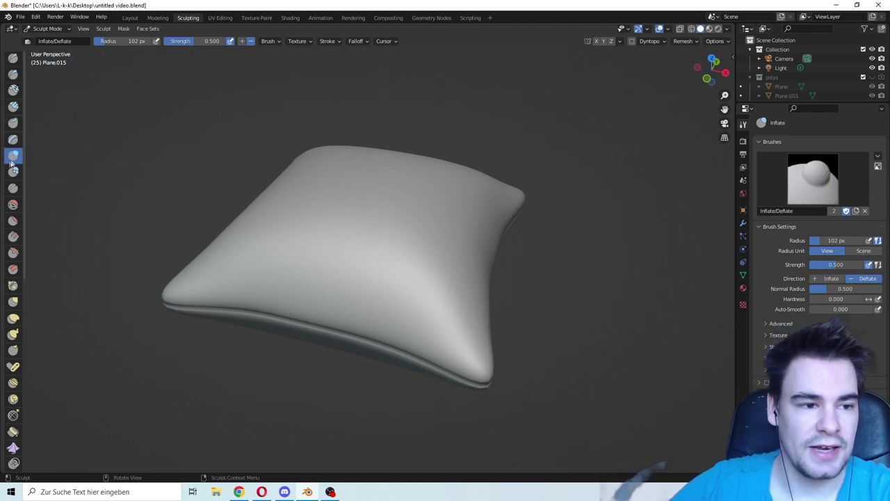
drag(134, 43, 98, 42)
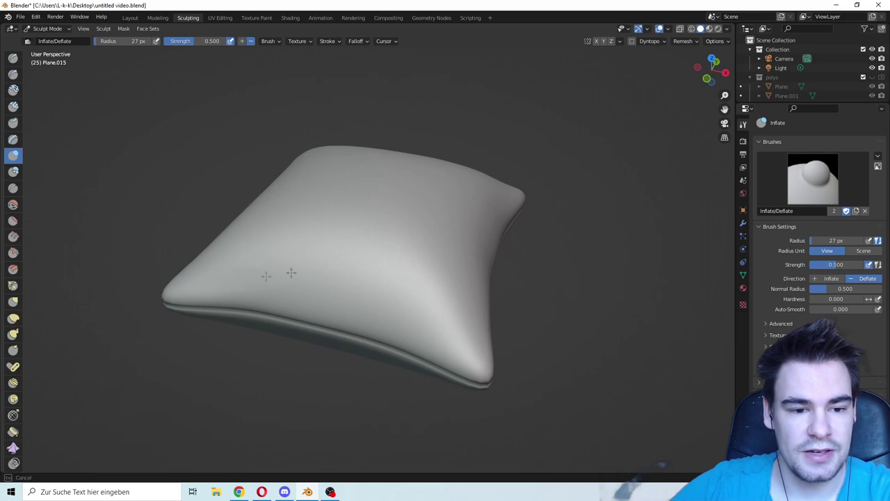
click(242, 41)
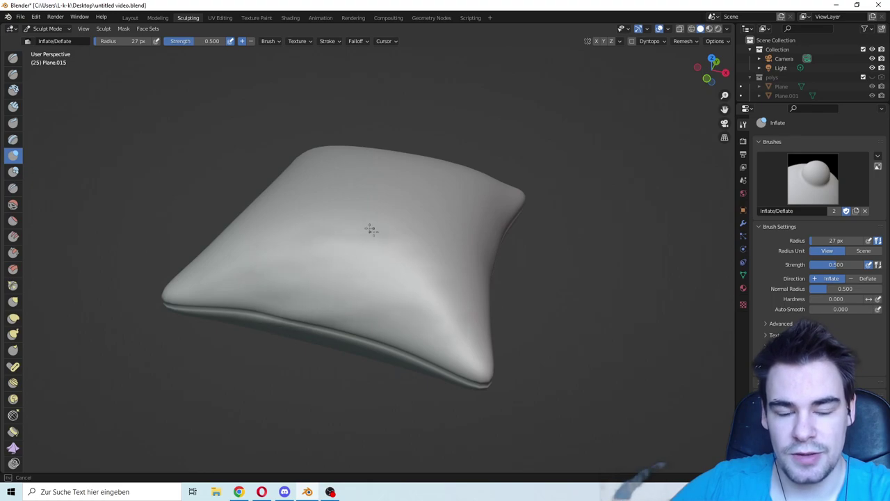
Step: Leave and re-enter Sculpt Mode by reopening the Sculpting workspace, and choose the Cloth brush
key(ctrl+Tab)
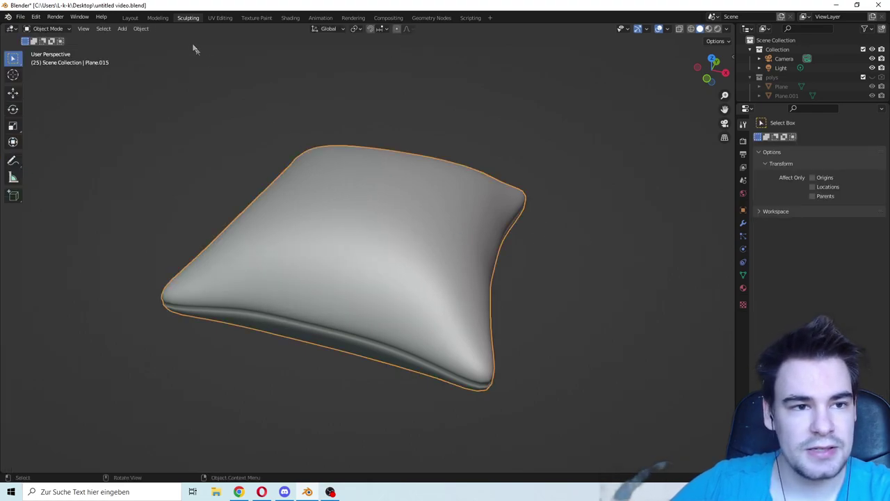
click(132, 18)
click(189, 18)
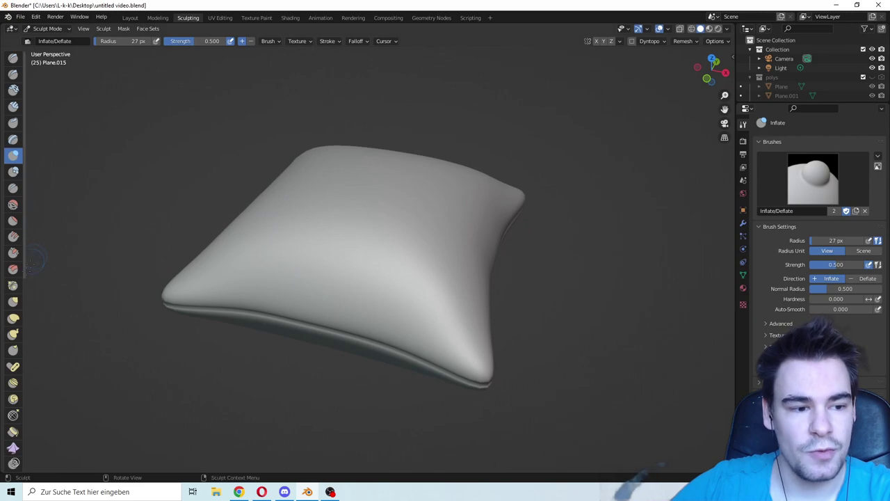
scroll(12, 300, down, 5)
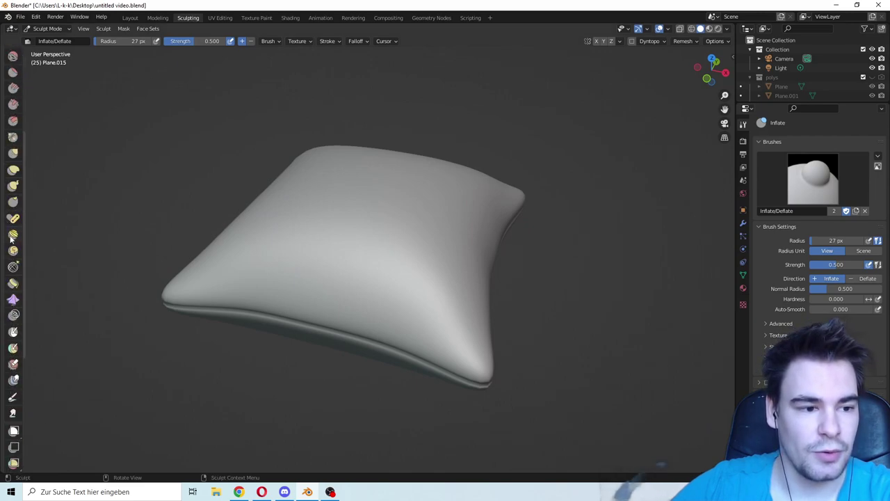
click(13, 300)
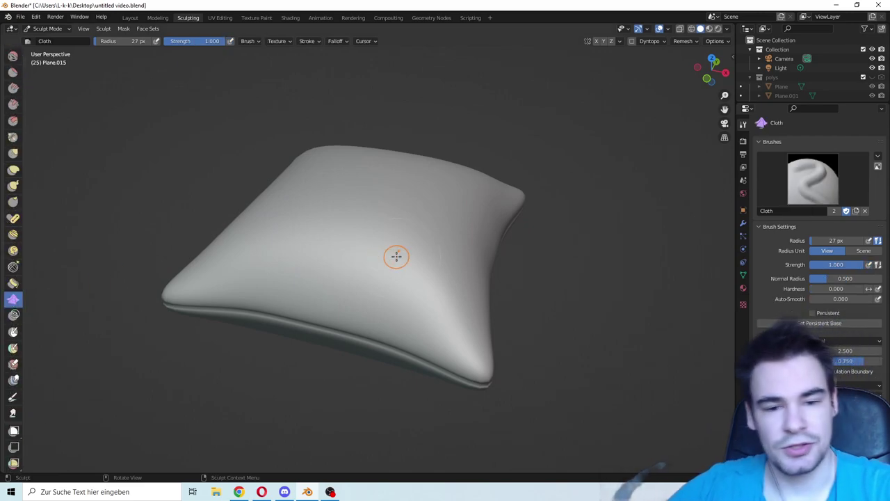
Step: Try a Cloth brush stroke on the pillow's top with a 94 px radius and undo it
drag(111, 41, 122, 41)
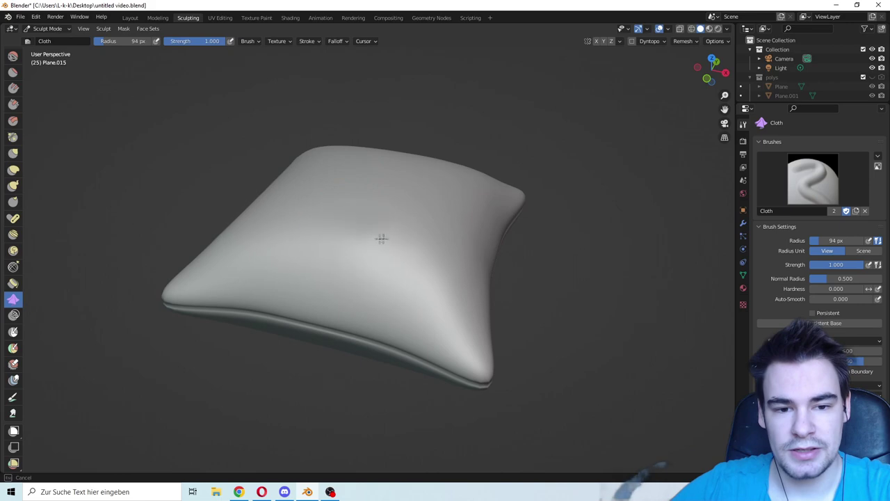
mouse_move(378, 238)
mouse_down()
mouse_move(317, 213)
mouse_move(338, 225)
mouse_move(391, 215)
mouse_move(348, 230)
mouse_move(354, 252)
mouse_move(362, 213)
mouse_move(352, 255)
mouse_move(390, 216)
mouse_move(445, 194)
mouse_up()
key(ctrl+z)
Step: Set the Cloth brush's strength to 0.5 and its radius to 62 px
middle_drag(417, 224, 265, 239)
middle_drag(400, 146, 306, 114)
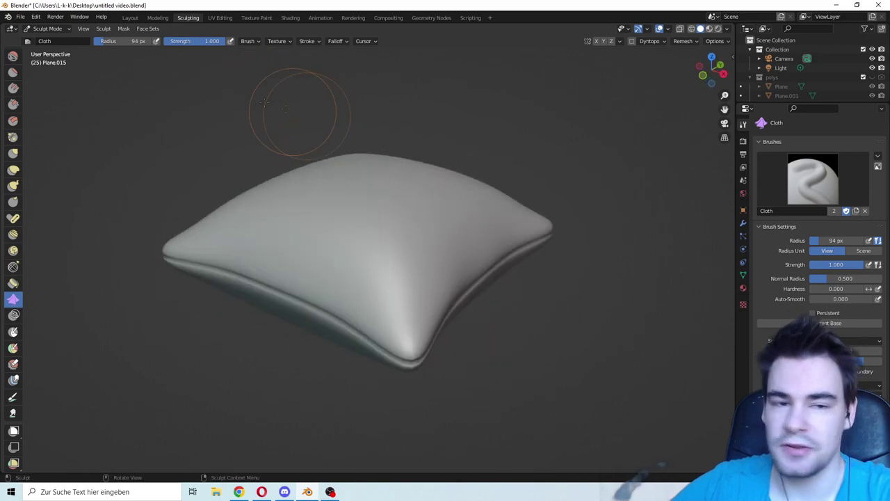
drag(208, 41, 176, 41)
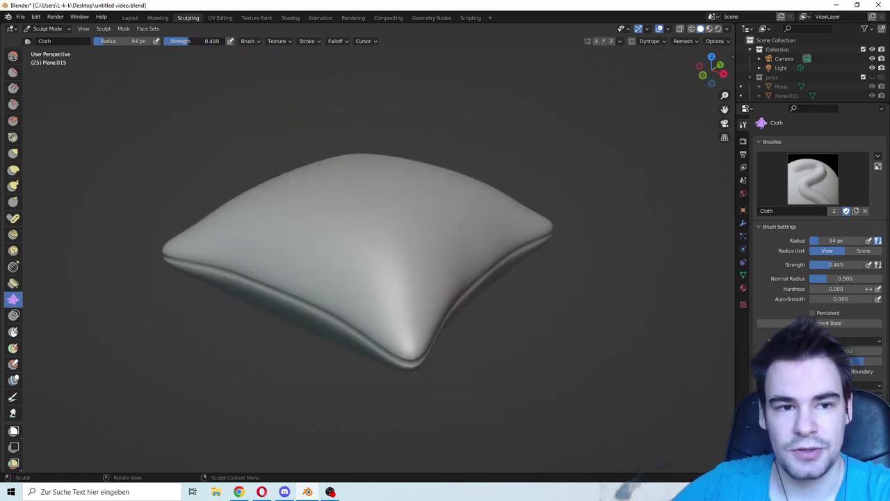
click(199, 42)
text(.5)
key(Return)
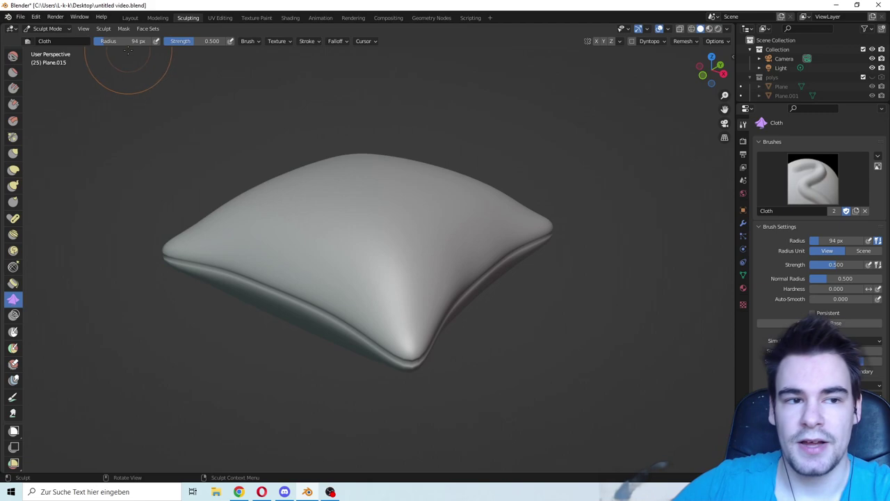
drag(137, 41, 133, 41)
Step: Sculpt subtle cloth folds on the pillow's top and near its edges from several sides with the Cloth brush
mouse_move(262, 126)
middle_down()
mouse_move(276, 166)
mouse_move(324, 174)
mouse_move(391, 270)
mouse_move(377, 262)
mouse_move(407, 228)
mouse_move(497, 213)
mouse_move(373, 205)
middle_up()
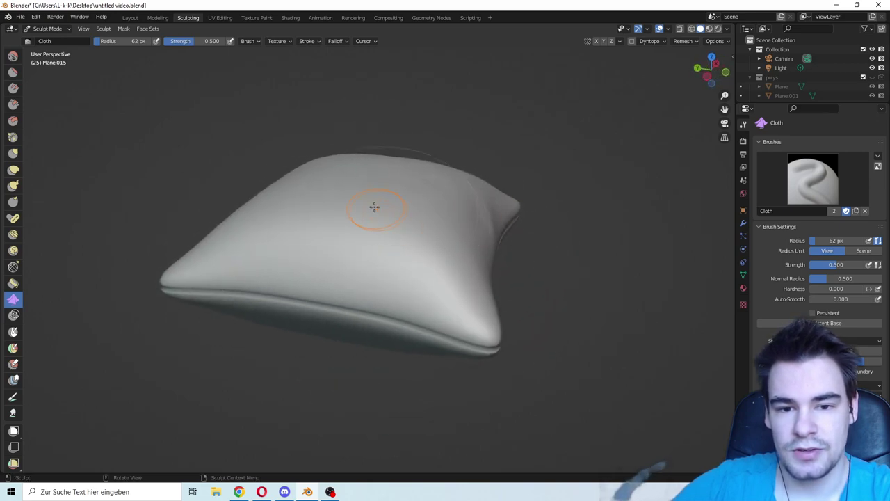
middle_drag(278, 258, 438, 243)
middle_drag(398, 264, 383, 253)
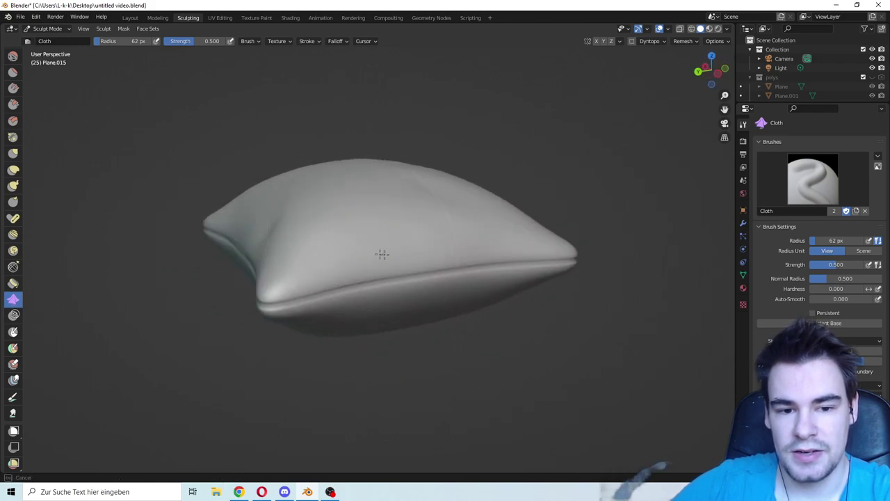
middle_drag(401, 219, 338, 246)
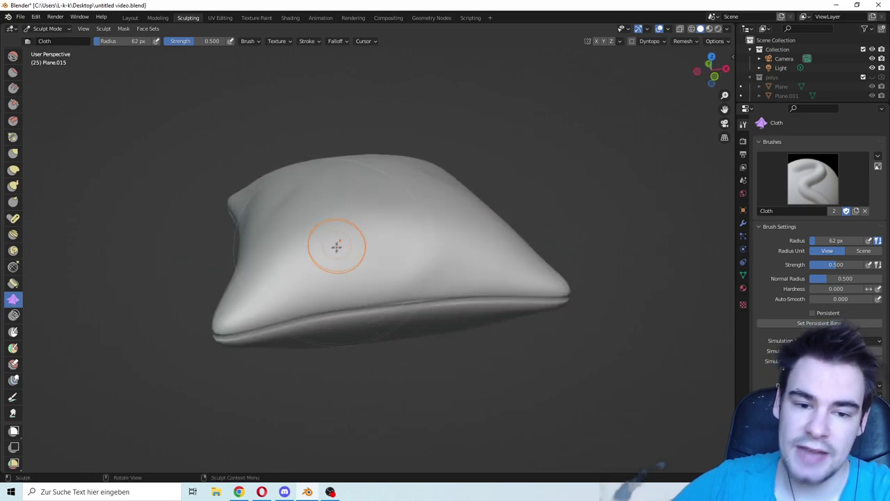
middle_drag(424, 237, 357, 277)
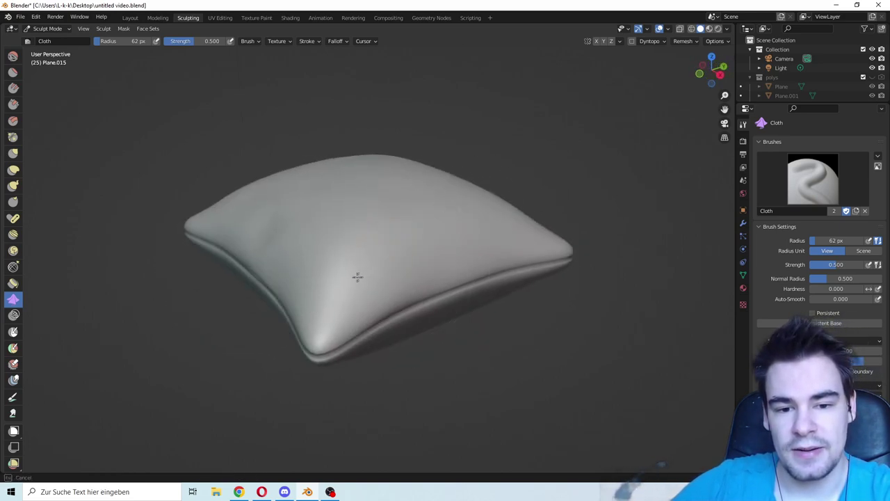
middle_drag(400, 238, 435, 264)
Step: Enlarge the Cloth brush to a 149 px radius and sculpt broader folds across the pillow's top and toward its corners
drag(101, 41, 112, 41)
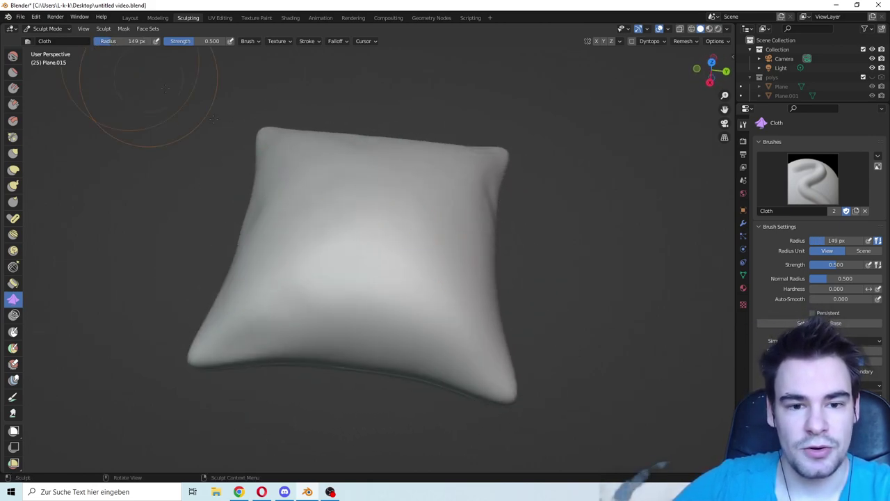
drag(381, 220, 353, 217)
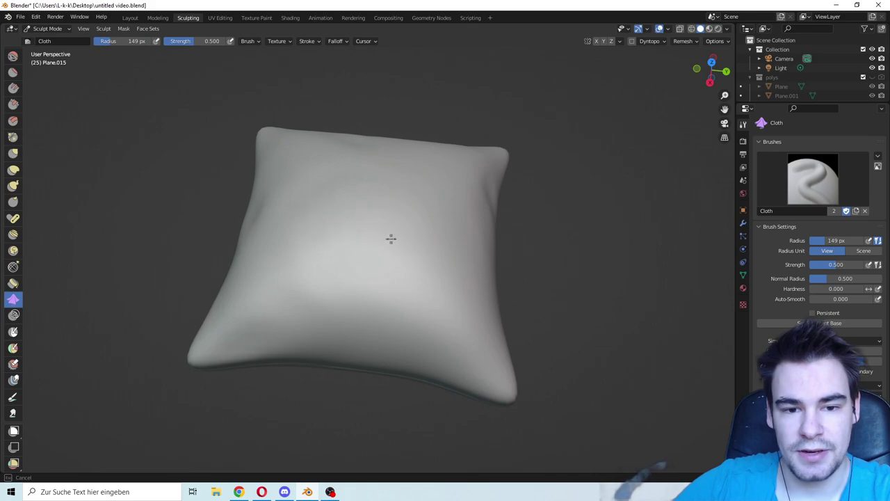
drag(455, 164, 467, 164)
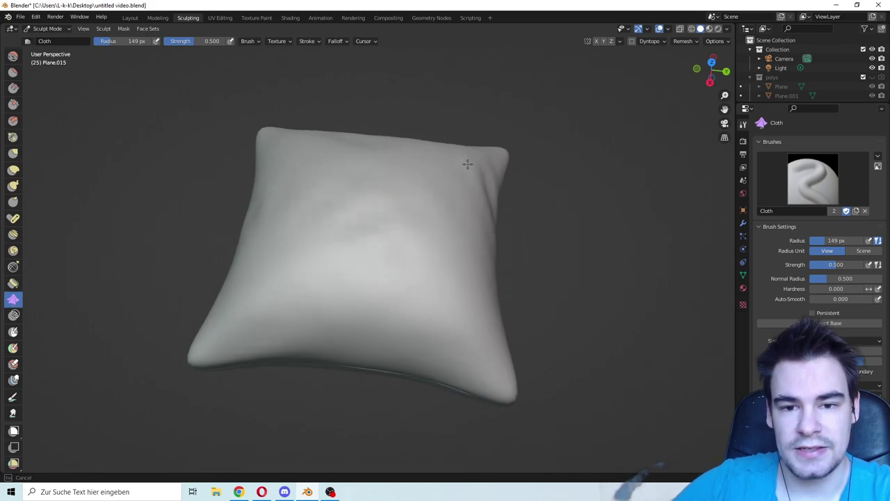
mouse_move(344, 272)
middle_down()
mouse_move(457, 223)
mouse_move(493, 239)
mouse_move(445, 264)
mouse_move(365, 222)
middle_up()
mouse_move(365, 223)
mouse_down()
mouse_move(408, 231)
mouse_move(309, 213)
mouse_move(269, 233)
mouse_move(312, 260)
mouse_move(548, 271)
mouse_up()
mouse_move(548, 271)
middle_down()
mouse_move(408, 250)
mouse_move(441, 280)
middle_up()
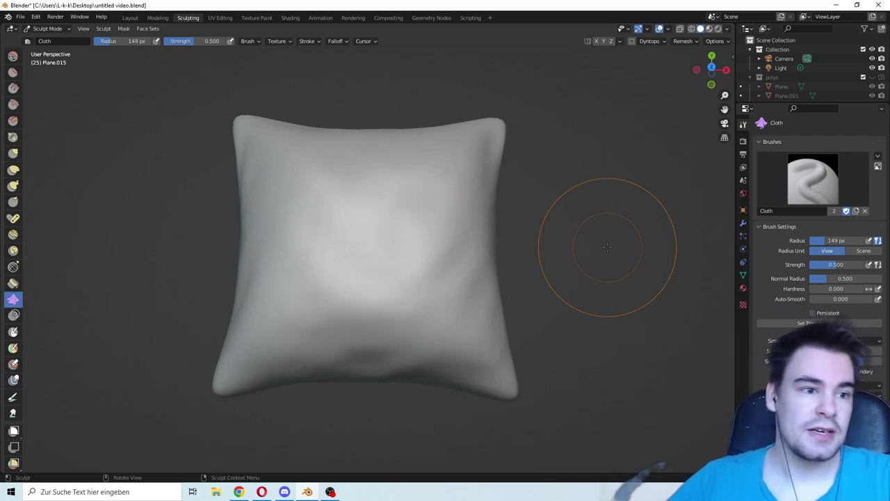
Step: Choose the Inflate/Deflate brush, set its direction to Deflate, and sculpt the pillow's top at 0.5 strength
scroll(8, 174, up, 5)
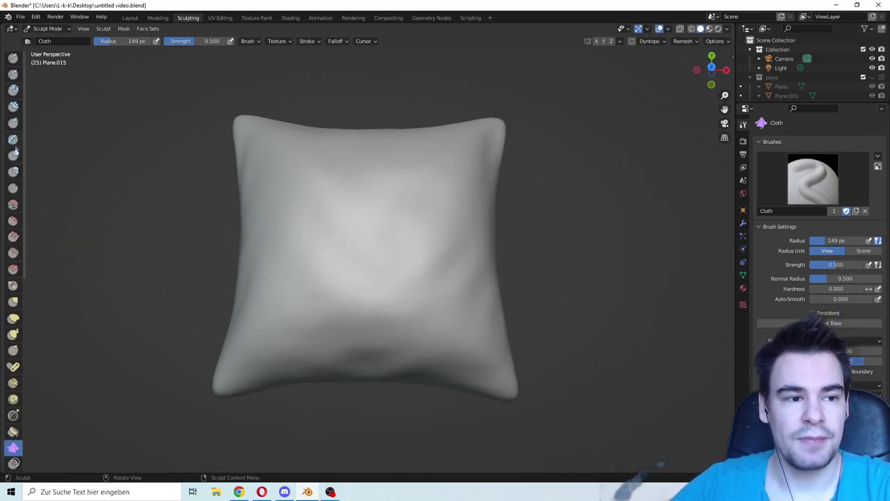
click(13, 155)
scroll(292, 194, down, 4)
mouse_move(341, 234)
middle_down()
mouse_move(373, 222)
mouse_move(369, 199)
middle_up()
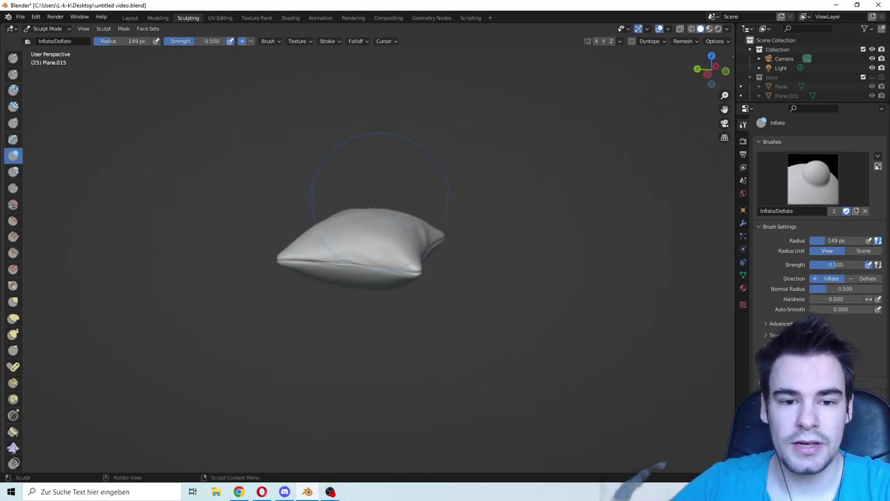
click(251, 41)
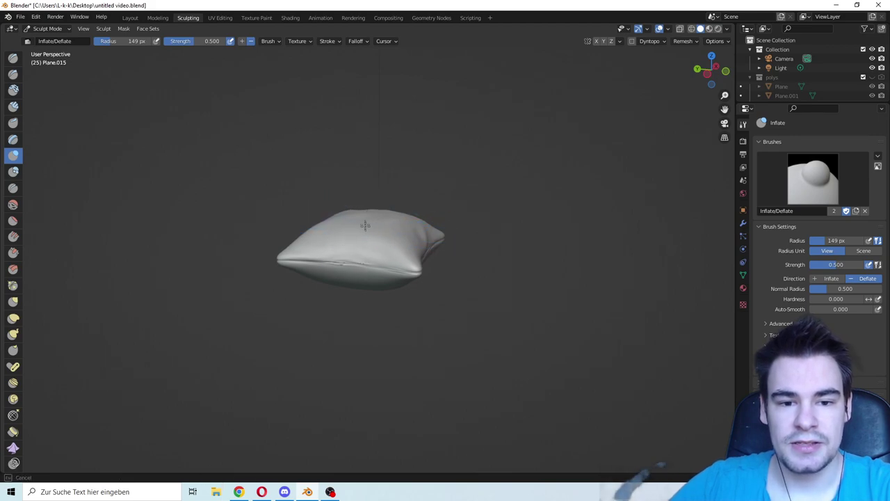
middle_drag(372, 220, 402, 238)
scroll(461, 237, up, 3)
mouse_move(461, 237)
middle_down()
mouse_move(455, 208)
mouse_move(475, 223)
mouse_move(496, 178)
mouse_move(498, 187)
mouse_move(466, 193)
mouse_move(515, 203)
mouse_move(507, 232)
mouse_move(443, 210)
mouse_move(495, 264)
mouse_move(459, 223)
mouse_move(415, 207)
middle_up()
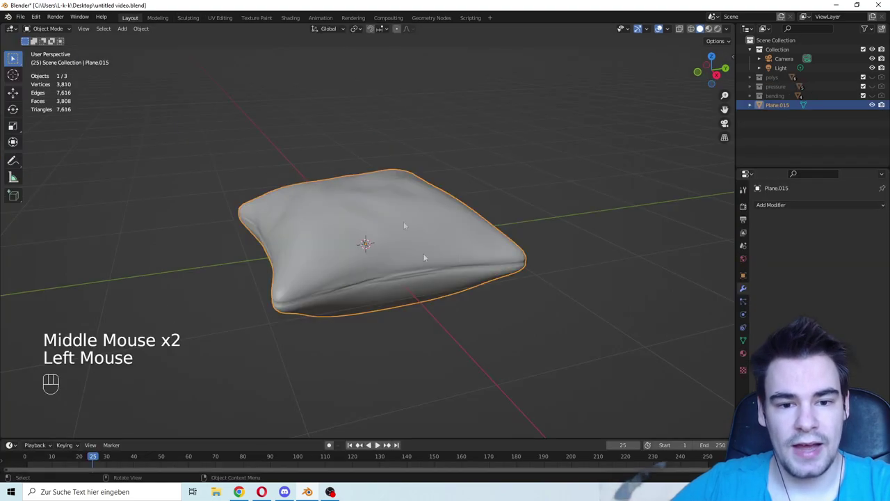
mouse_move(423, 253)
middle_down()
mouse_move(454, 270)
mouse_move(491, 266)
middle_up()
click(477, 295)
click(445, 285)
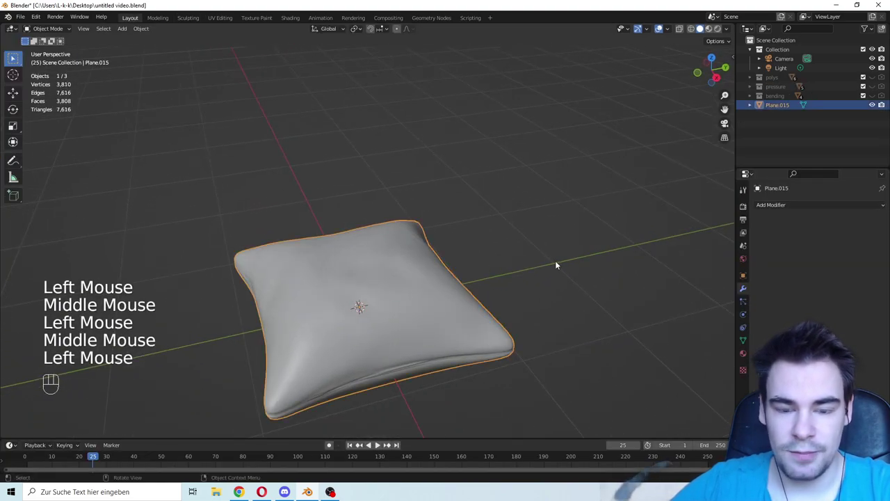
click(555, 263)
click(464, 310)
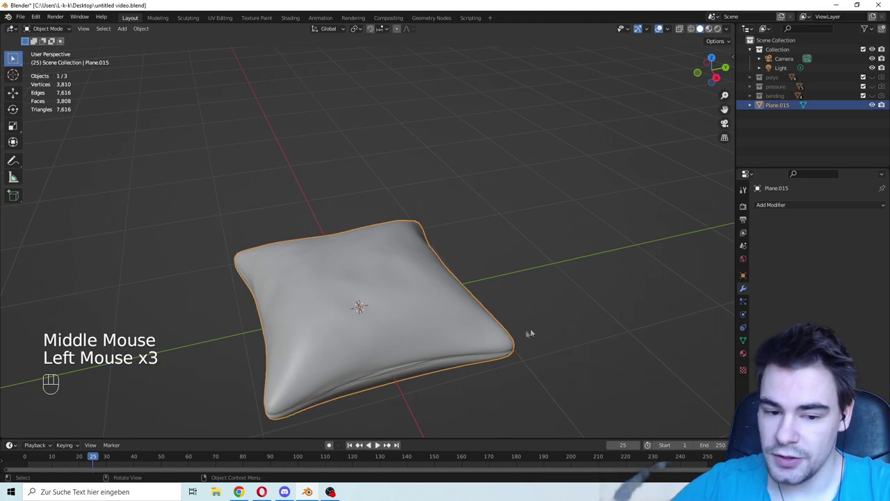
mouse_move(528, 331)
middle_down()
mouse_move(519, 313)
mouse_move(528, 318)
middle_up()
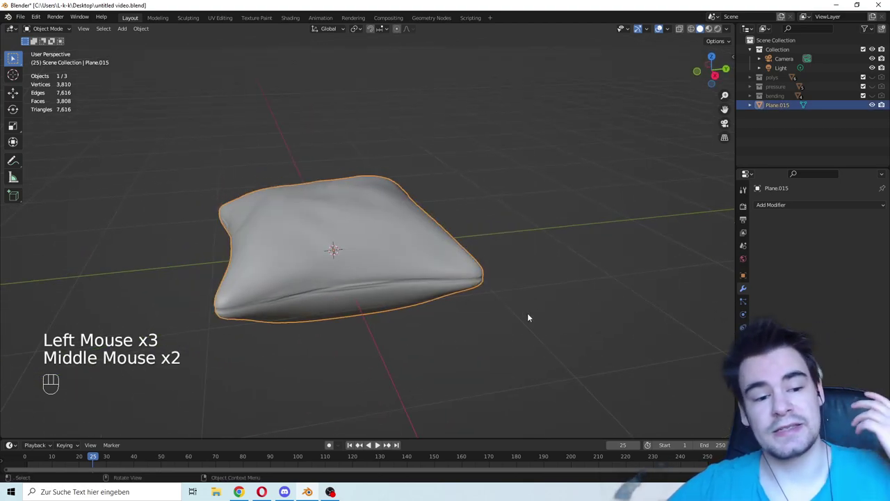
Step: Switch to Chrome and browse the free fabric results on Poliigon
click(237, 491)
click(58, 7)
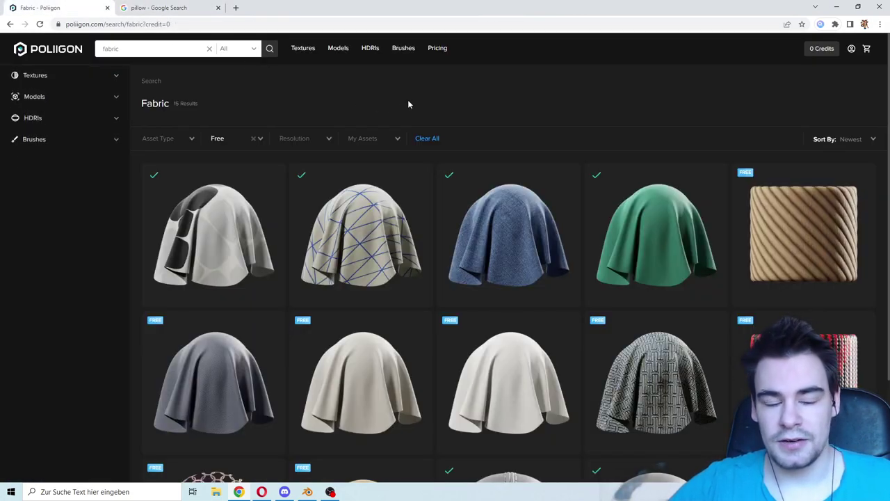
scroll(397, 135, down, 1)
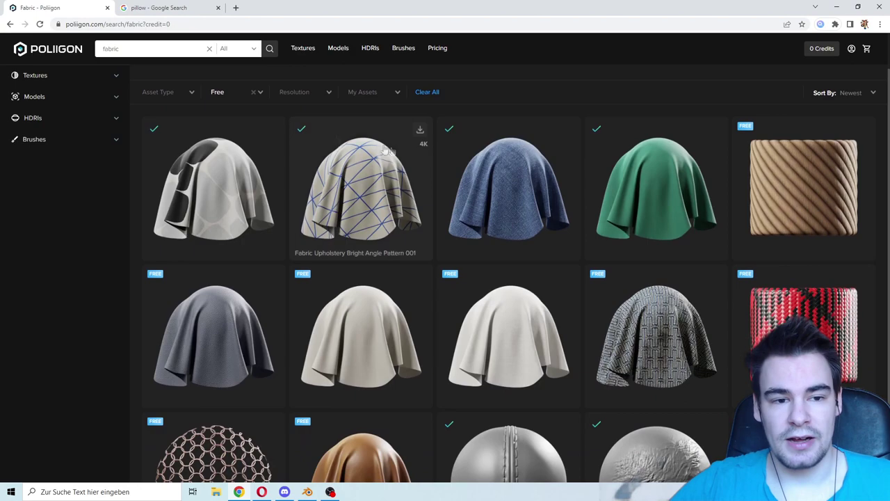
scroll(419, 132, up, 1)
click(145, 48)
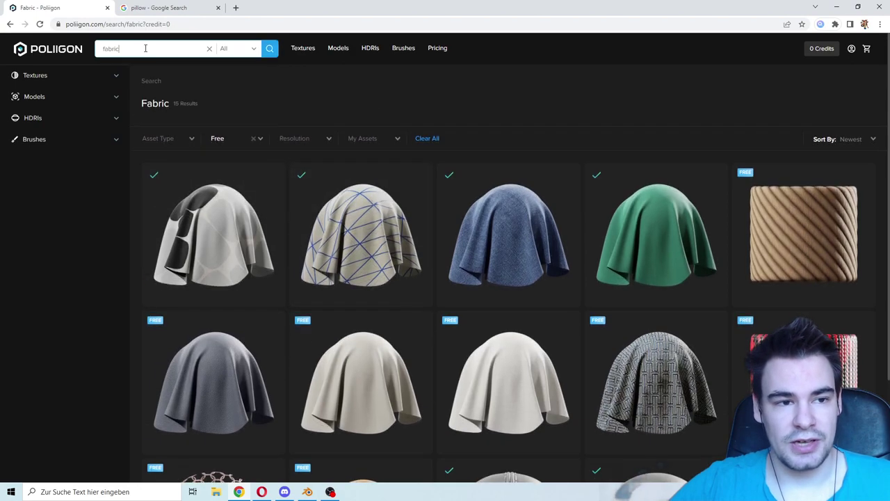
Step: Filter the fabric results to the 1 - 10 credit range and skim them
click(229, 138)
click(229, 138)
click(229, 138)
click(232, 183)
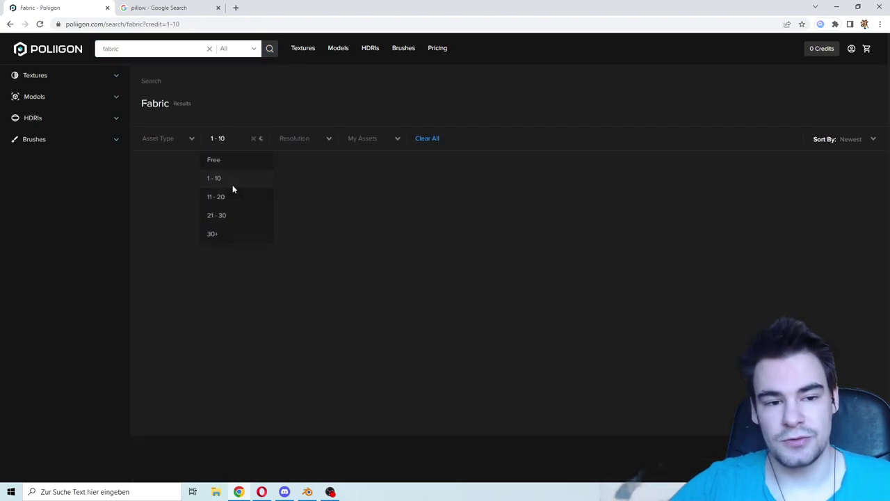
scroll(650, 263, down, 2)
scroll(281, 151, up, 2)
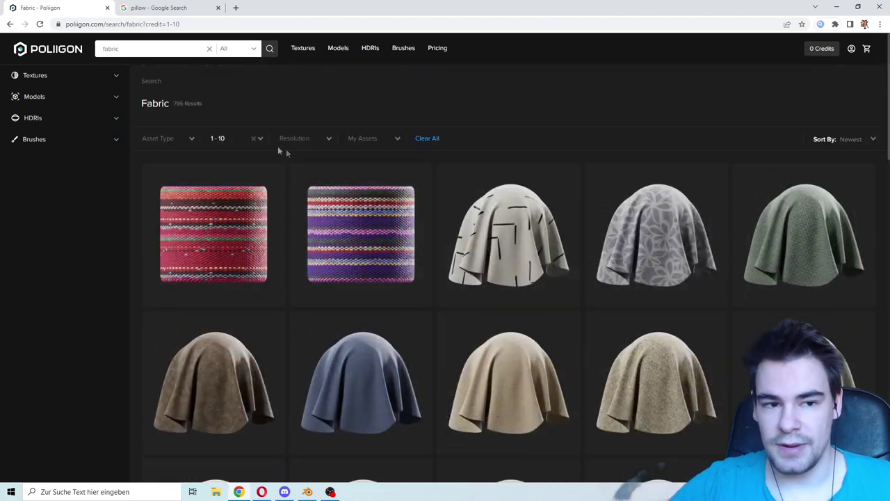
Step: Set the credit filter to Free and view the details of Fabric Upholstery Mid Century Pebbles 001
click(223, 136)
click(230, 161)
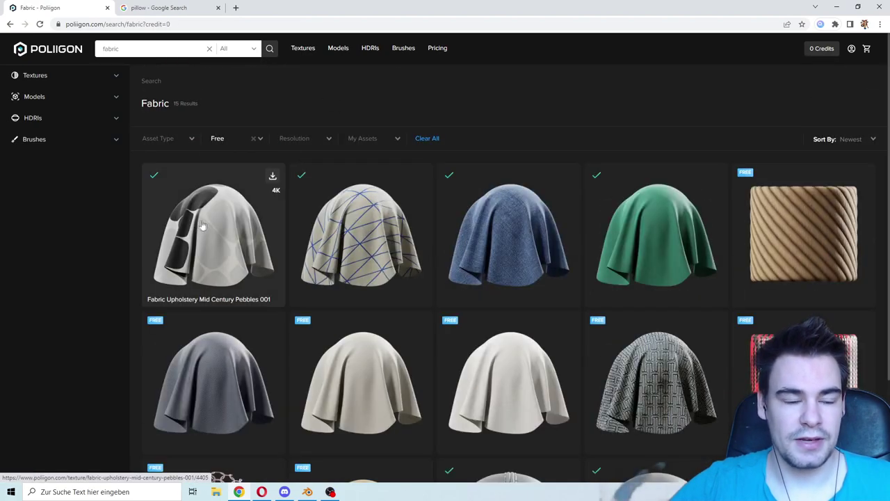
click(239, 175)
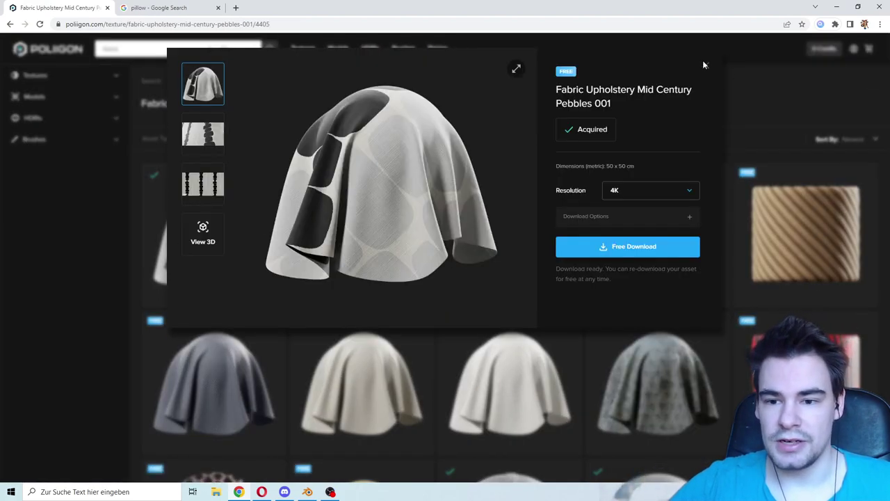
click(707, 64)
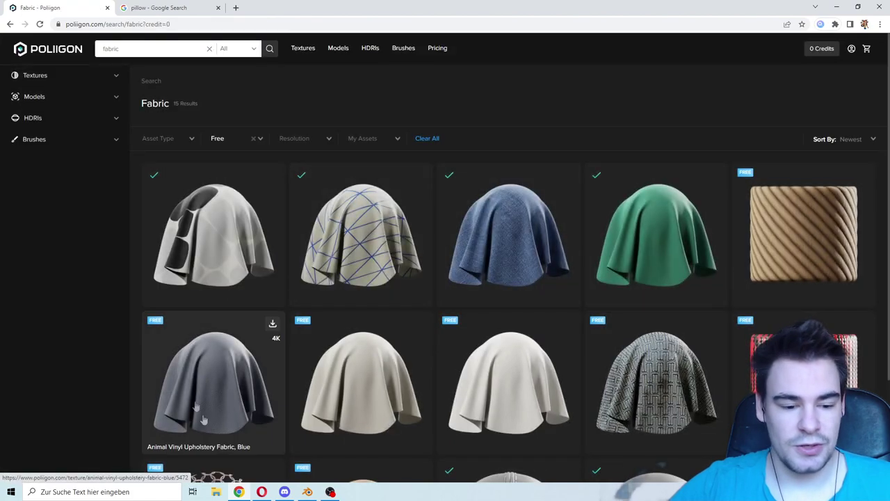
Step: Switch to Blender, enlarge the timeline area and turn it into a Shader Editor showing the pillow's material nodes
click(308, 491)
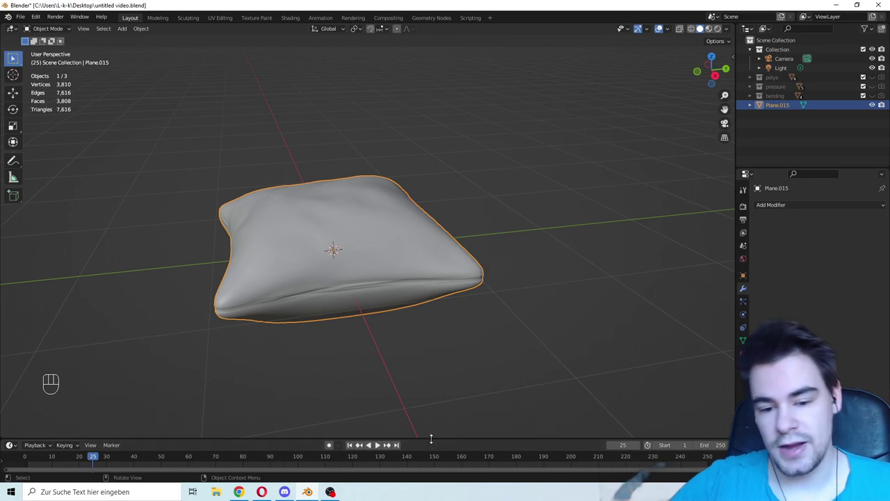
drag(432, 440, 432, 240)
click(9, 246)
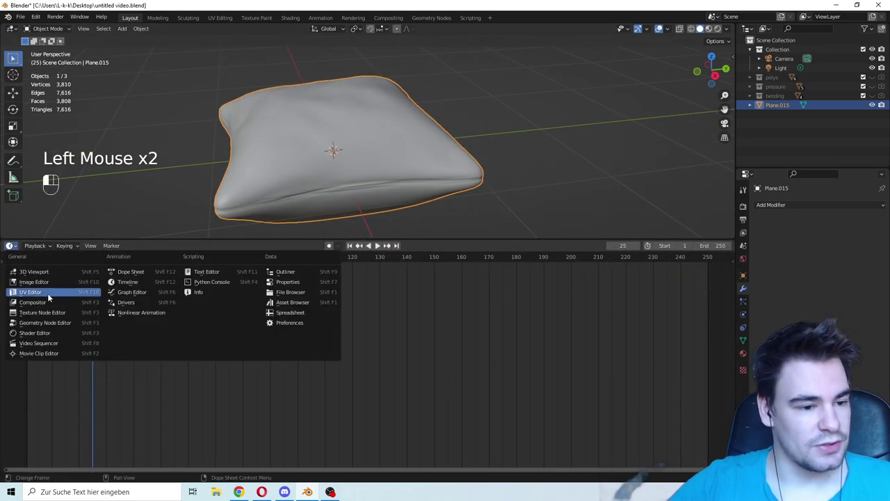
click(43, 333)
click(387, 246)
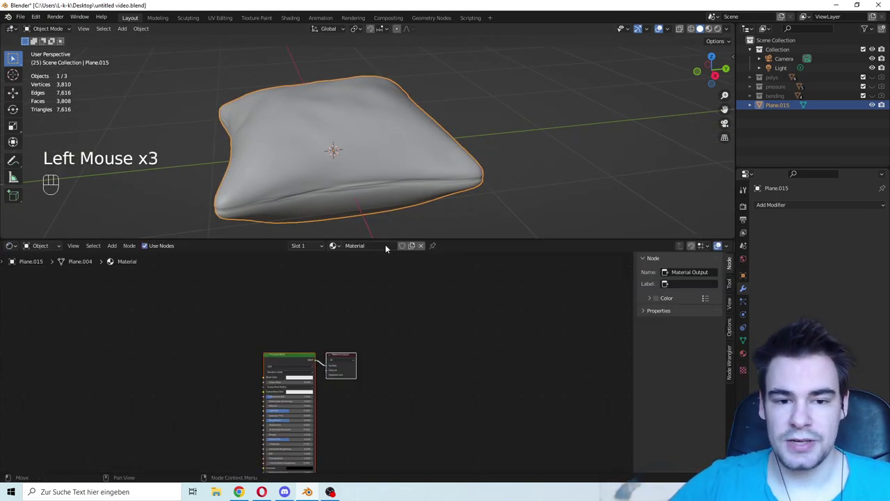
middle_drag(452, 355, 506, 302)
click(506, 302)
Step: Show the pillow in Material Preview shading in the 3D viewport
middle_drag(459, 132, 507, 150)
scroll(433, 158, down, 2)
drag(724, 109, 755, 91)
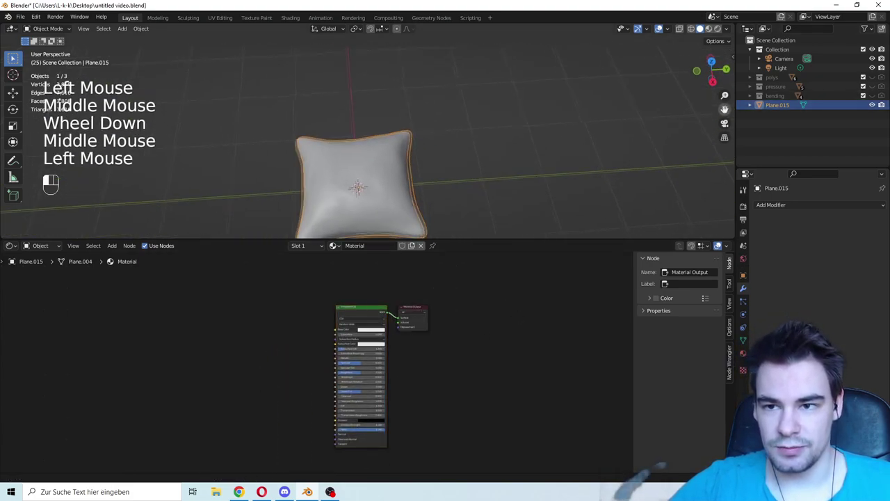
click(709, 28)
scroll(440, 167, up, 1)
middle_drag(439, 167, 467, 151)
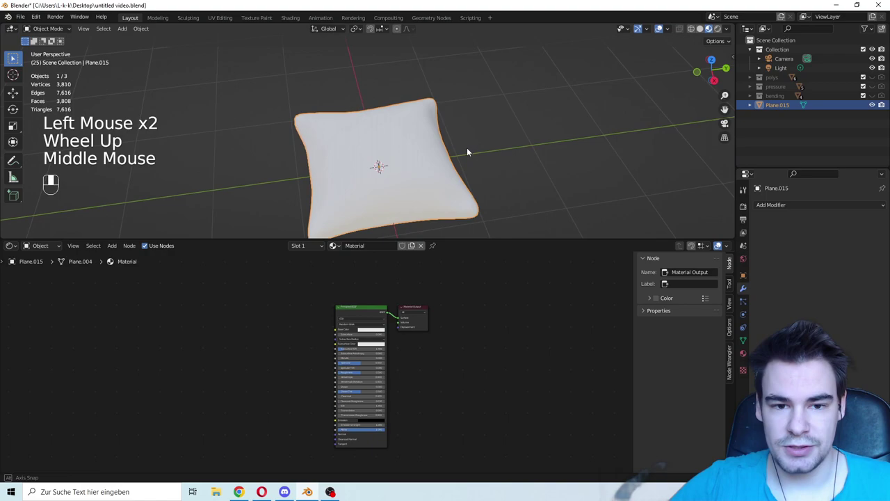
Step: Switch to File Explorer and open New Folder containing the downloaded Mid Century Pebbles texture maps
click(244, 338)
click(216, 491)
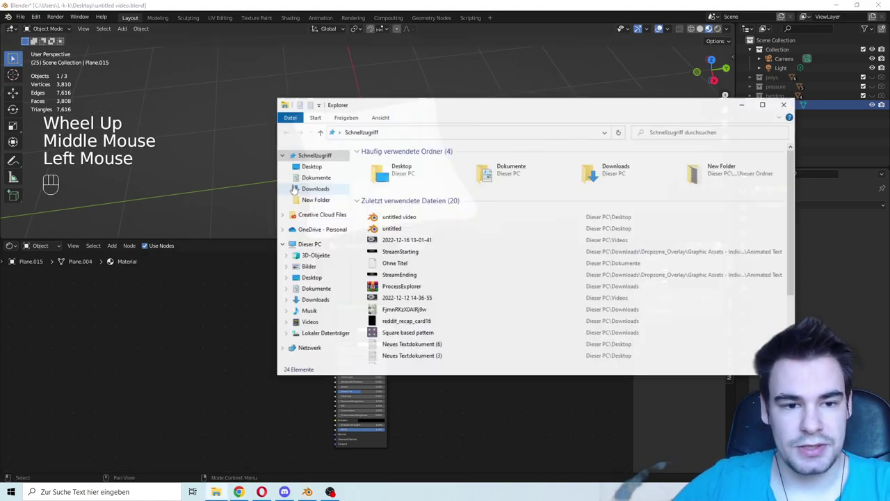
click(314, 200)
drag(513, 105, 482, 71)
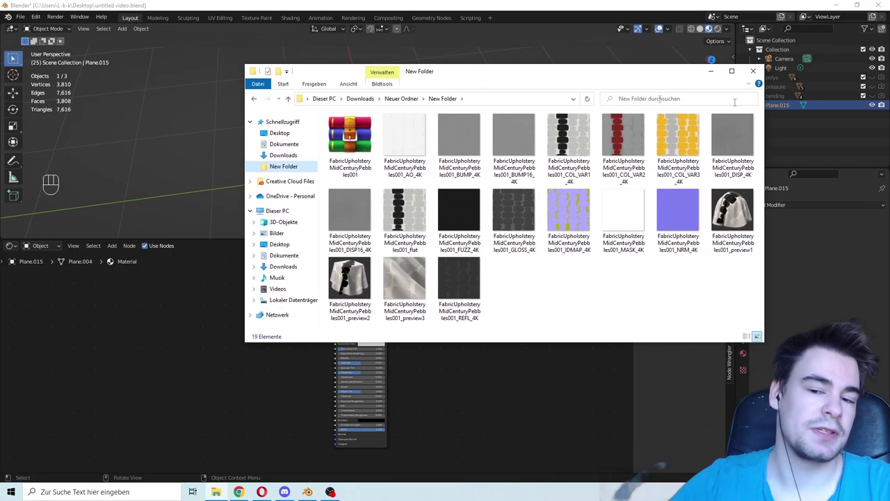
Step: Look through the fabric's colour variants and its ID, normal and bump maps in the folder
click(575, 126)
key(Right)
key(Right)
click(575, 228)
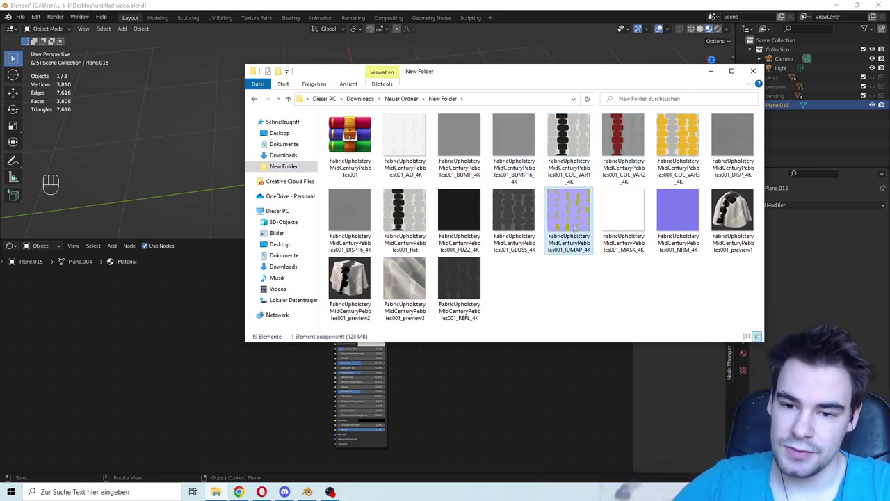
click(674, 216)
click(516, 142)
Step: Add the COL_VAR1_4K map as an Image Texture node and connect its Color to the Principled BSDF's Base Color
click(581, 150)
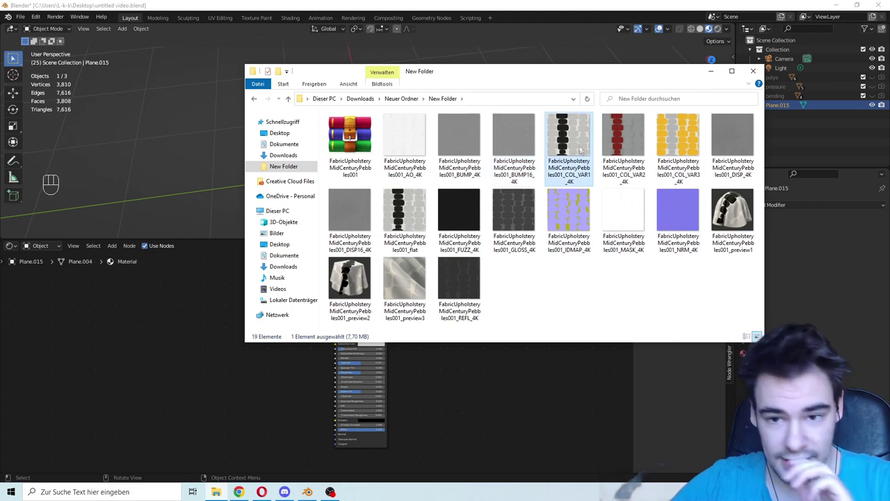
drag(583, 139, 230, 352)
scroll(258, 322, up, 2)
drag(245, 323, 351, 321)
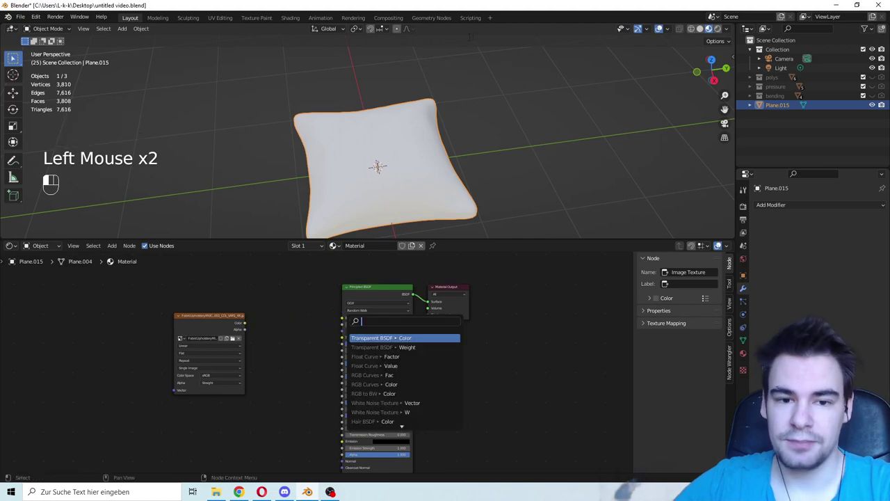
drag(244, 322, 345, 318)
Step: Examine the fabric pattern on the pillow from several distances with the object deselected
middle_drag(377, 120, 505, 227)
scroll(309, 130, up, 2)
scroll(310, 128, down, 3)
scroll(372, 124, up, 2)
scroll(372, 119, down, 1)
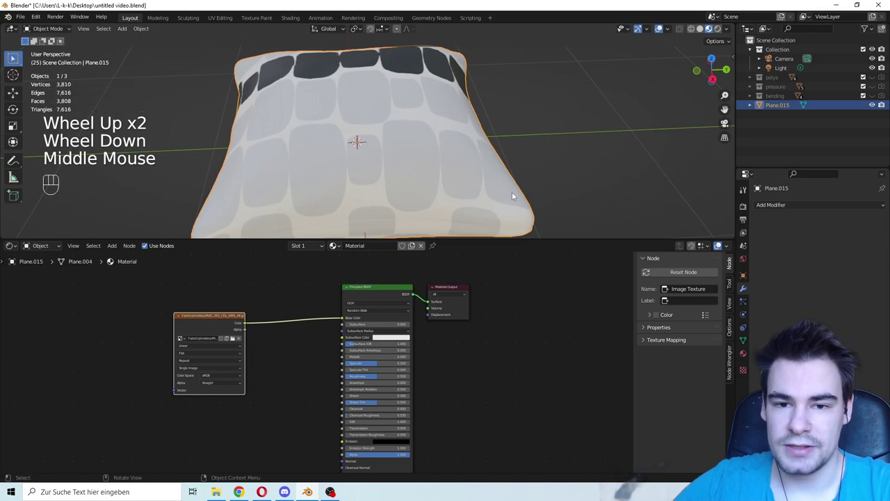
scroll(512, 197, down, 1)
click(536, 155)
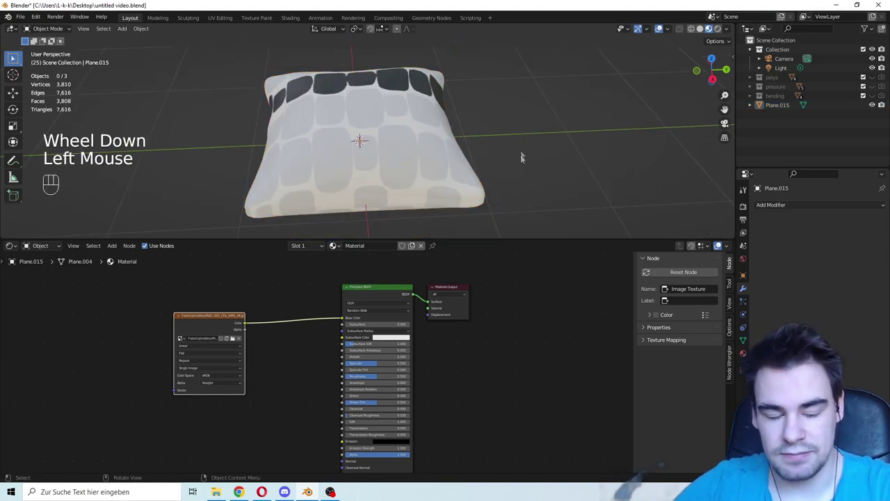
scroll(578, 164, down, 1)
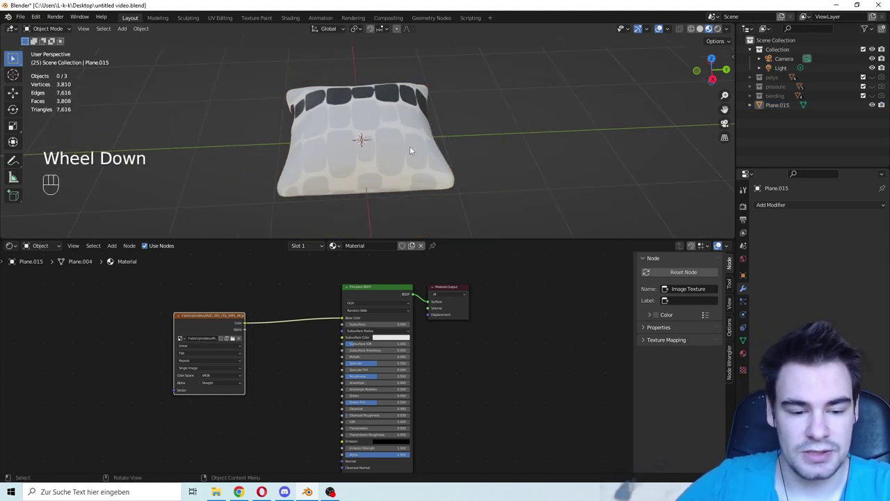
scroll(410, 147, up, 1)
Step: Add the fabric's BUMP_4K map as an Image Texture node below the colour texture node
click(217, 491)
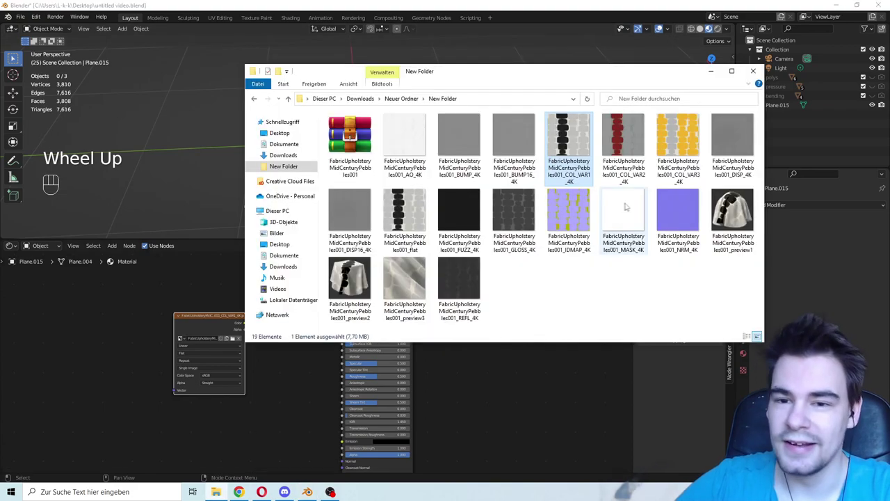
click(466, 149)
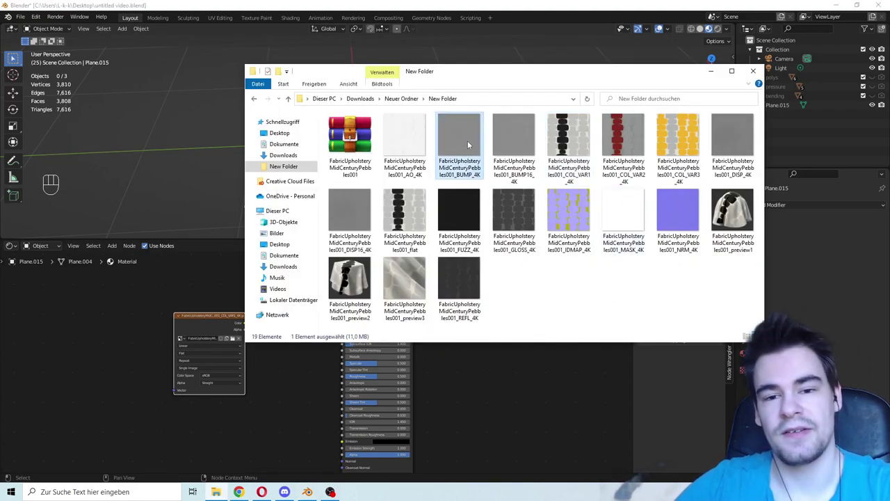
drag(79, 354, 195, 413)
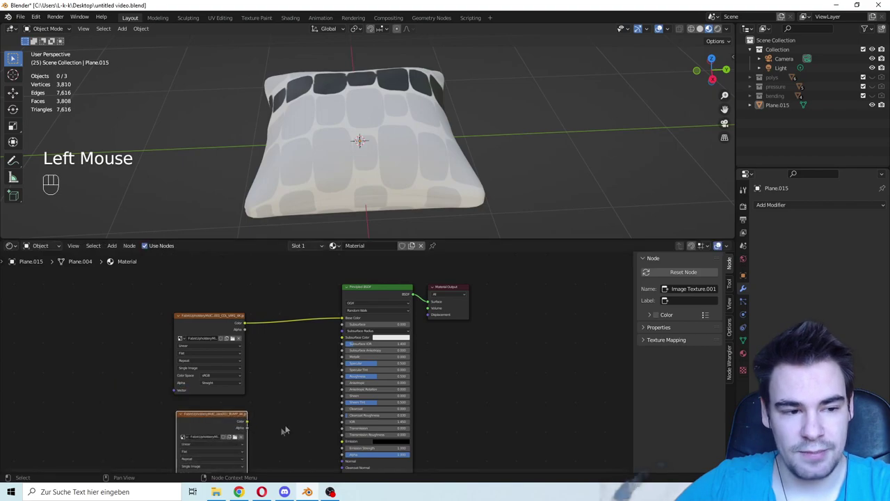
Step: Add a Bump node between the bump map's texture node and the Principled BSDF
middle_drag(286, 430, 332, 362)
click(111, 245)
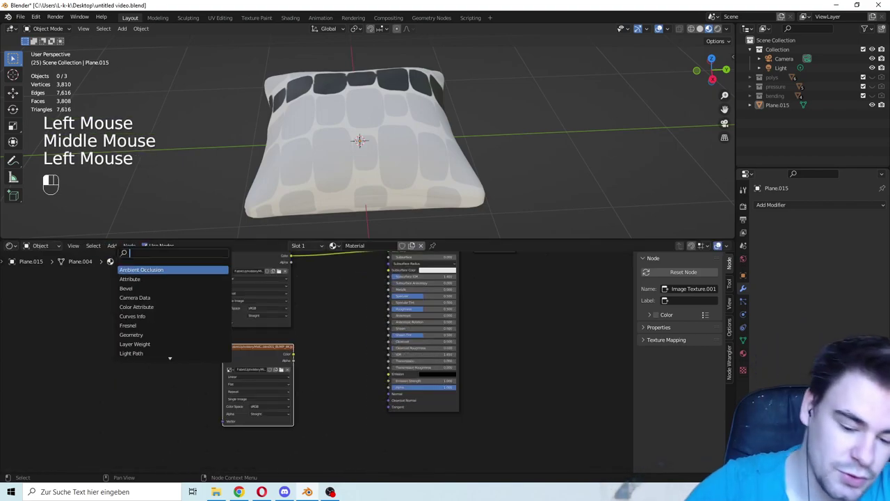
text(bum)
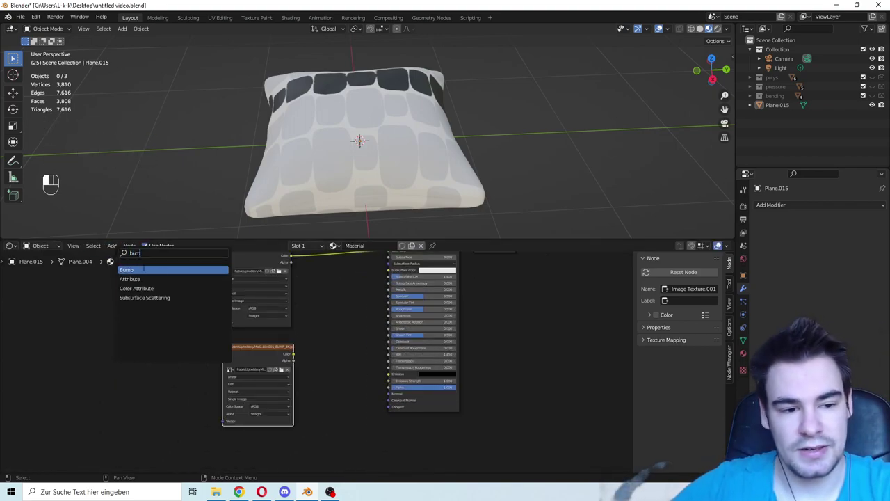
click(143, 269)
click(339, 368)
scroll(346, 387, up, 2)
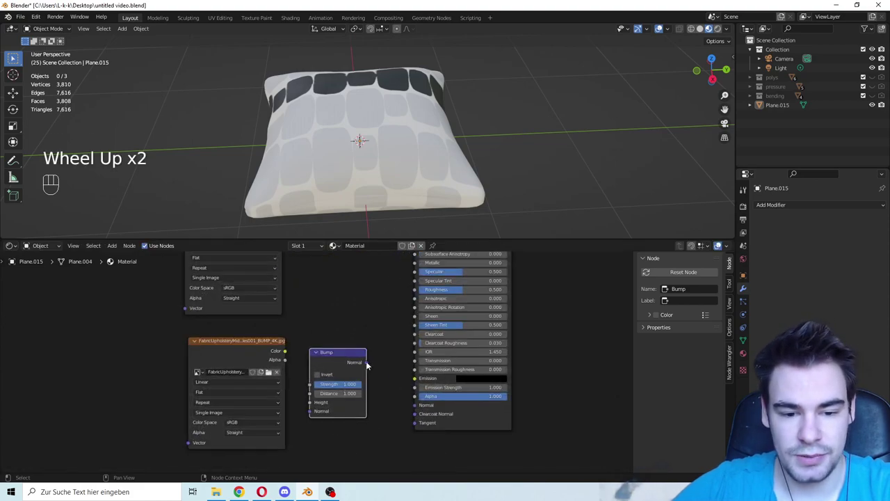
Step: Connect the bump map's Color through the Bump node's Height to the Principled BSDF's Normal, with Strength 0.317
drag(367, 365, 417, 409)
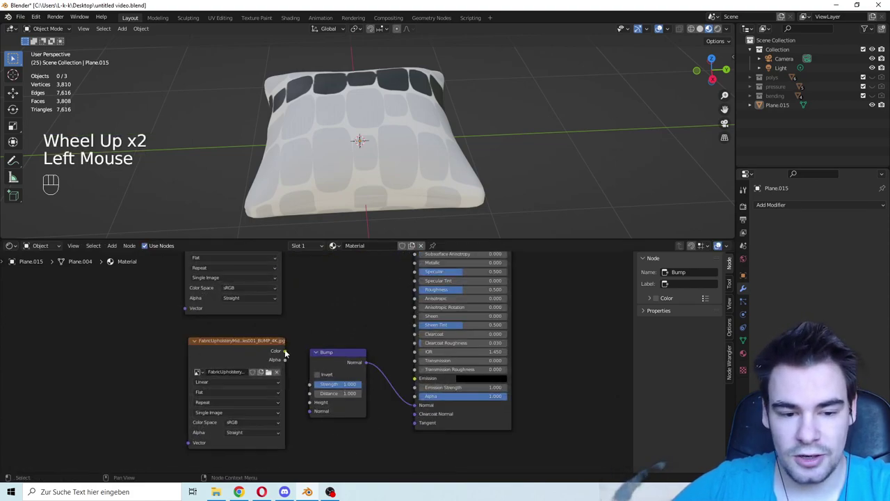
drag(284, 351, 327, 384)
scroll(426, 118, up, 3)
scroll(421, 122, down, 2)
scroll(431, 113, up, 1)
scroll(431, 112, down, 2)
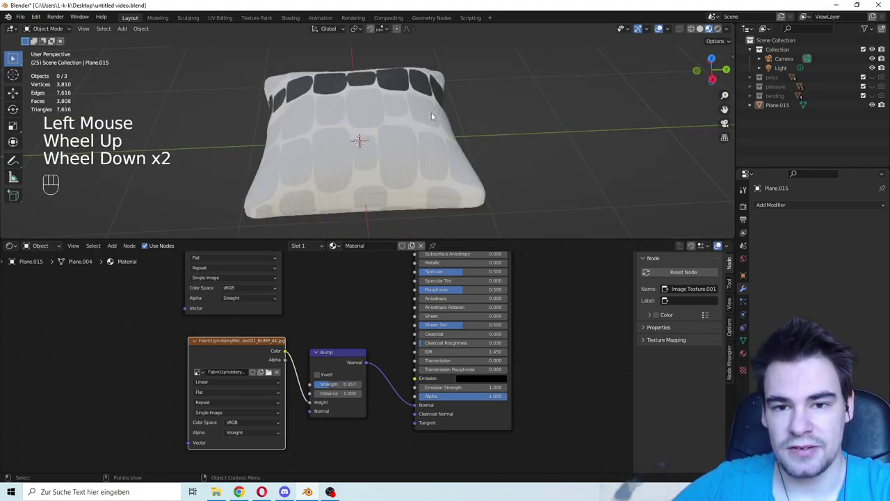
Step: Add the fabric's NRM_4K map as an Image Texture node below the bump map's texture node
click(217, 491)
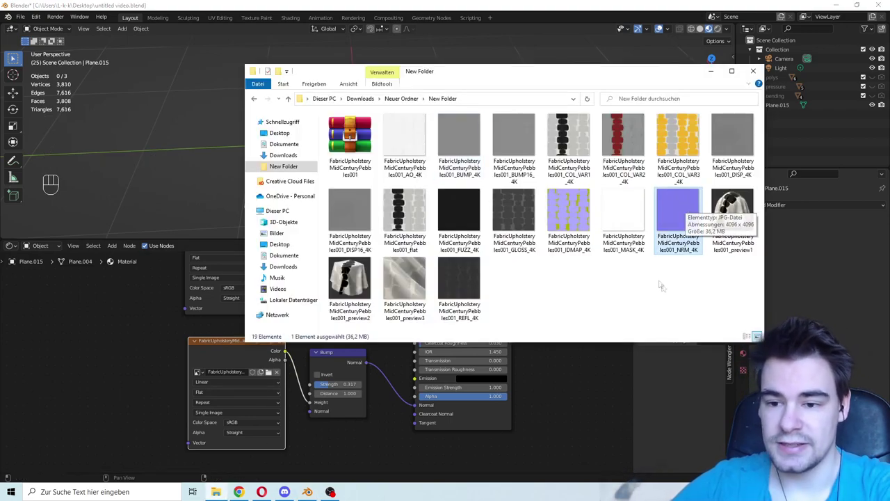
click(568, 210)
drag(549, 72, 550, 229)
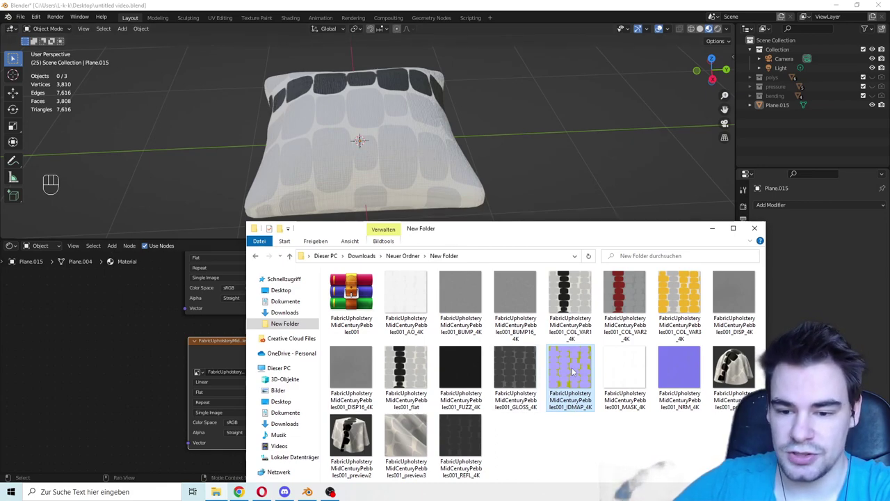
click(516, 369)
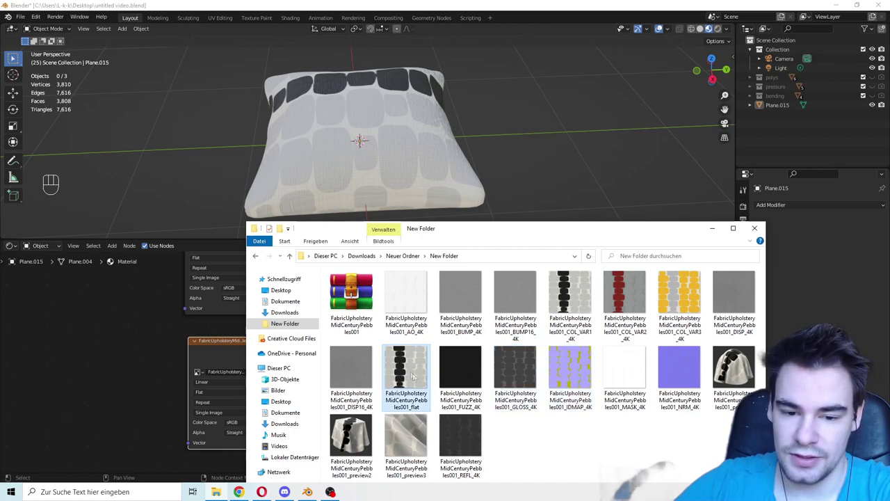
click(679, 390)
drag(142, 356, 153, 360)
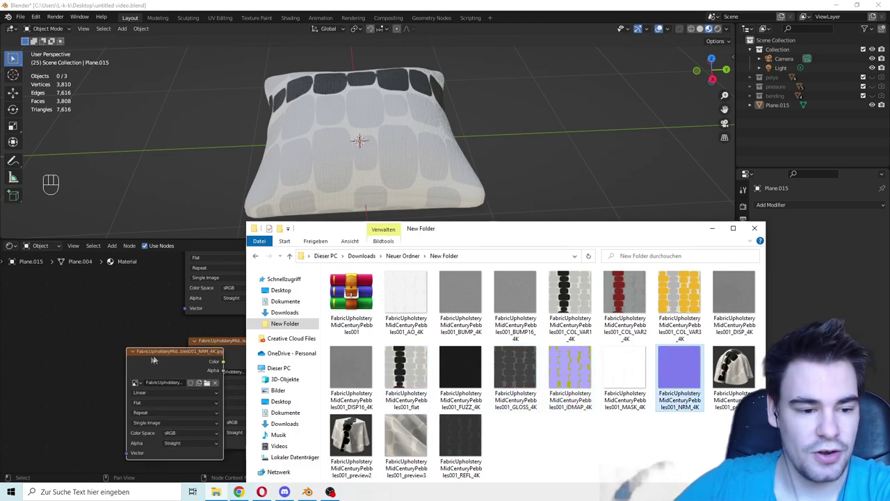
middle_drag(184, 375, 243, 308)
drag(243, 308, 307, 431)
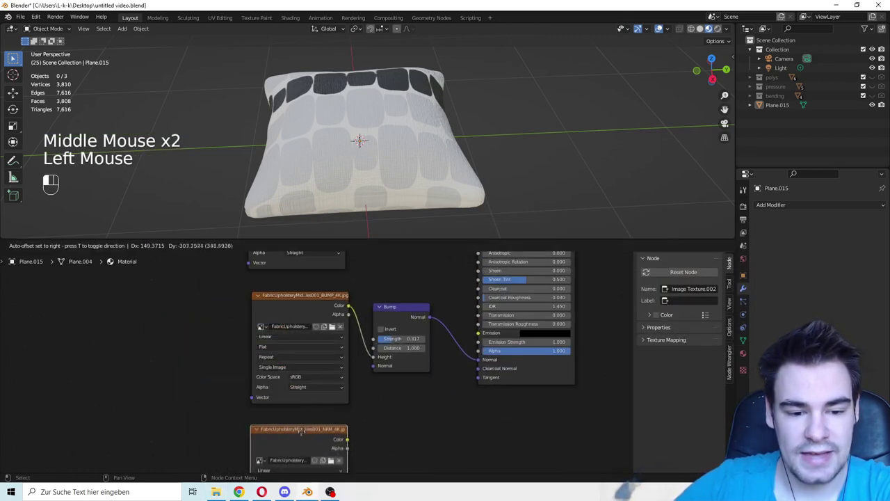
Step: Set the normal map's Color Space to Non-Color
middle_drag(308, 430, 308, 311)
scroll(313, 368, up, 2)
click(318, 394)
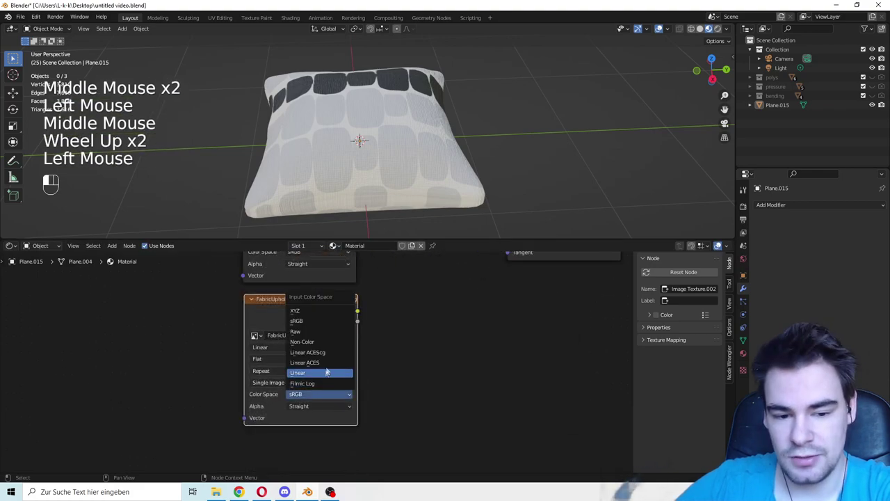
click(329, 342)
Step: Connect the normal map's Color to the Bump node's Normal input and set the bump Strength to 0.167
middle_drag(364, 377, 246, 467)
scroll(257, 362, down, 2)
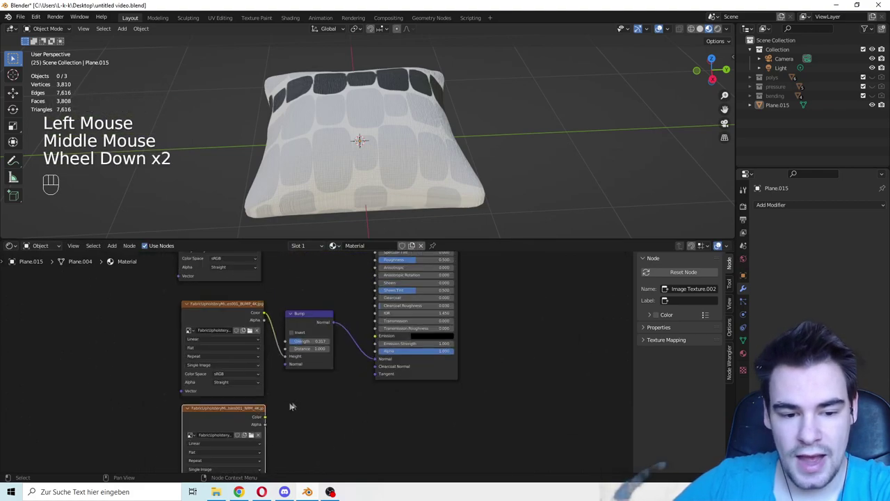
drag(265, 417, 303, 341)
scroll(380, 149, up, 1)
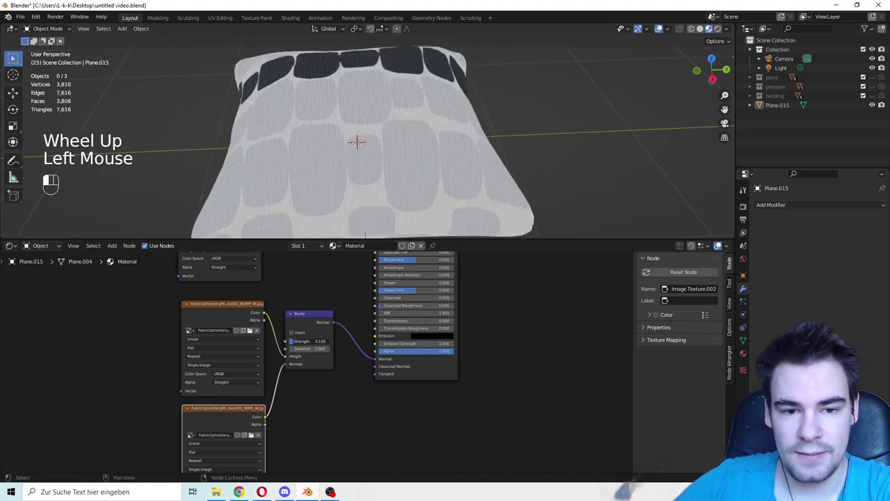
scroll(361, 174, down, 2)
middle_drag(362, 174, 432, 187)
scroll(533, 162, up, 2)
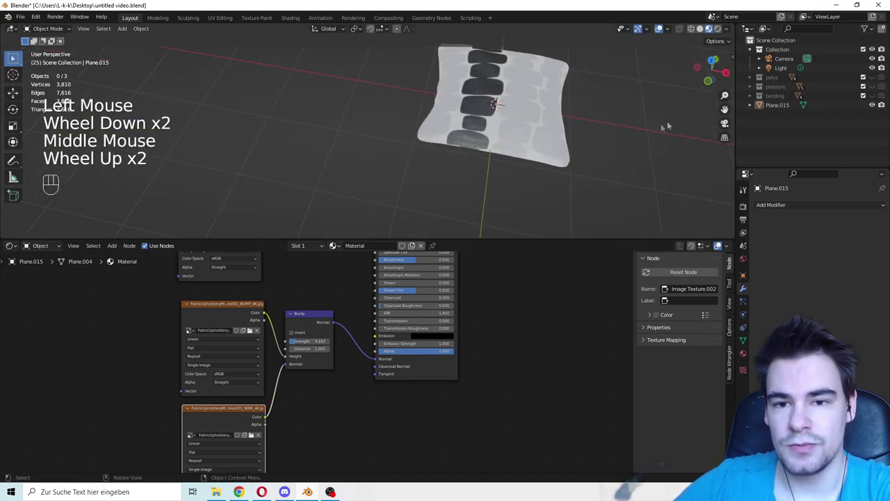
drag(725, 110, 674, 125)
scroll(499, 133, up, 1)
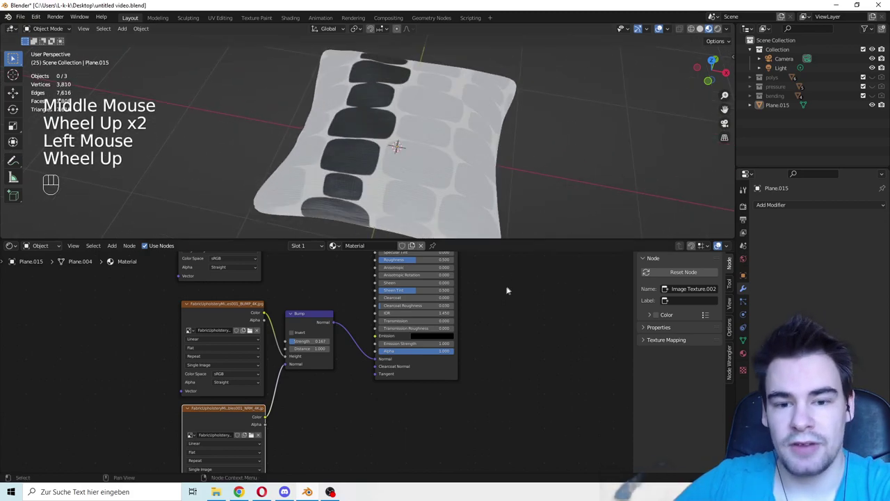
Step: Set the Principled BSDF's Roughness to 0.691 and check the pillow's surface
middle_drag(511, 285, 477, 379)
middle_drag(512, 332, 499, 305)
scroll(463, 317, up, 2)
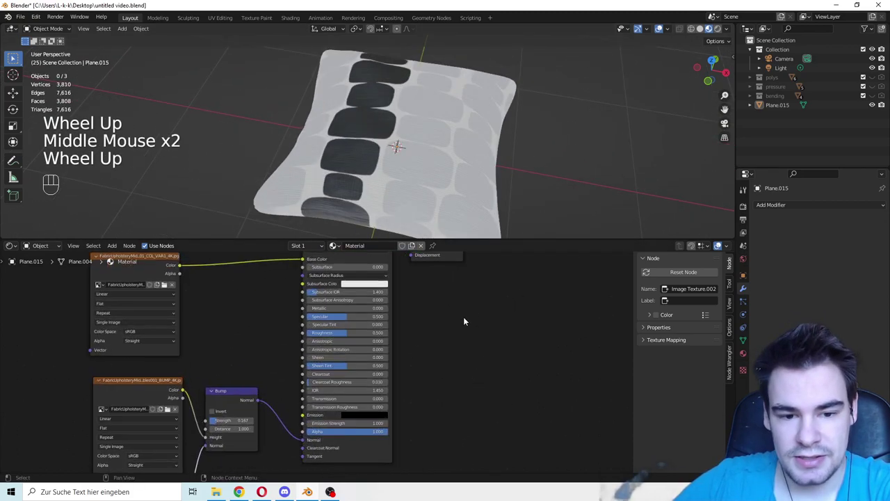
drag(382, 328, 372, 328)
scroll(515, 121, down, 2)
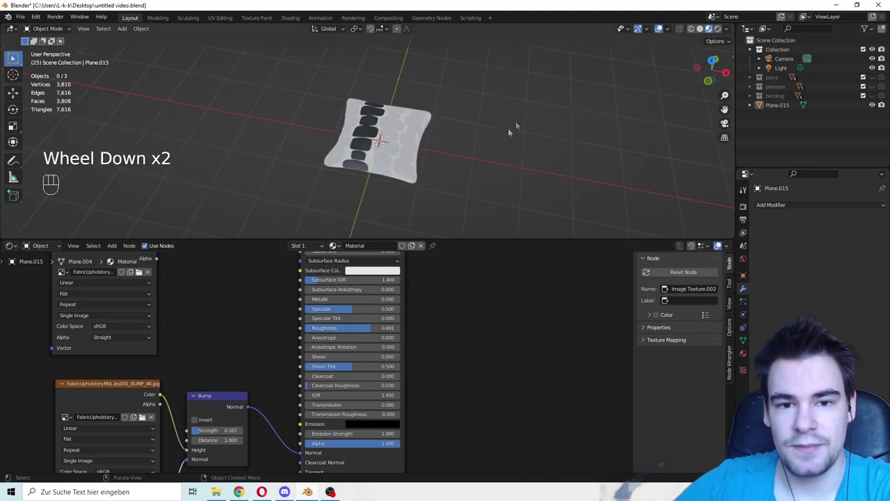
middle_drag(516, 121, 487, 105)
Step: Switch the node editor to the World shader and add an Environment Texture node connected to the Background's Color
click(41, 245)
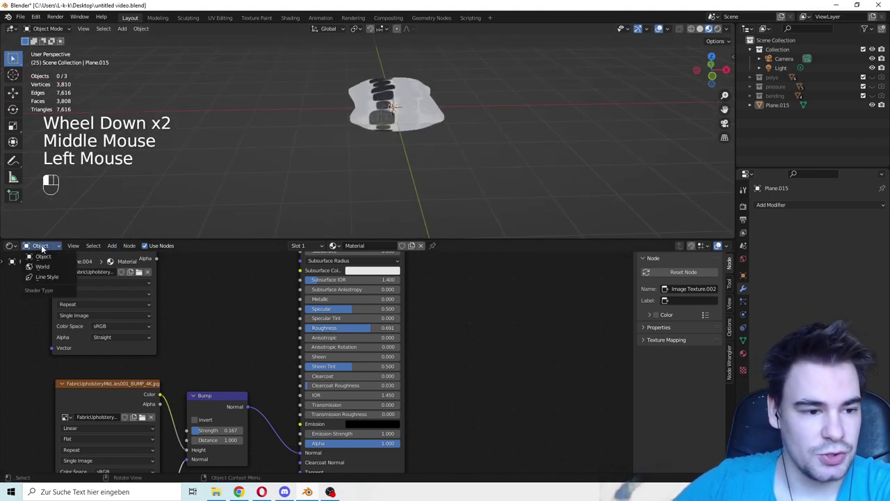
click(44, 267)
middle_drag(222, 313, 254, 418)
scroll(253, 415, down, 1)
middle_drag(243, 398, 195, 426)
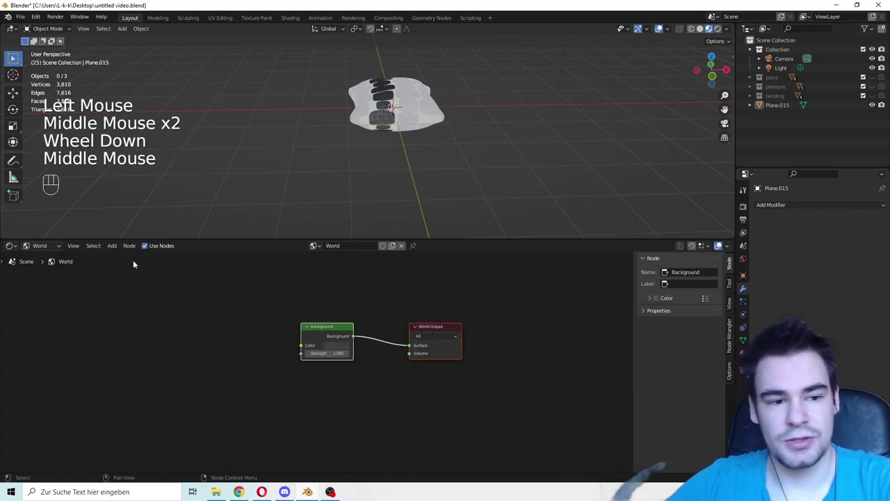
click(112, 246)
click(142, 285)
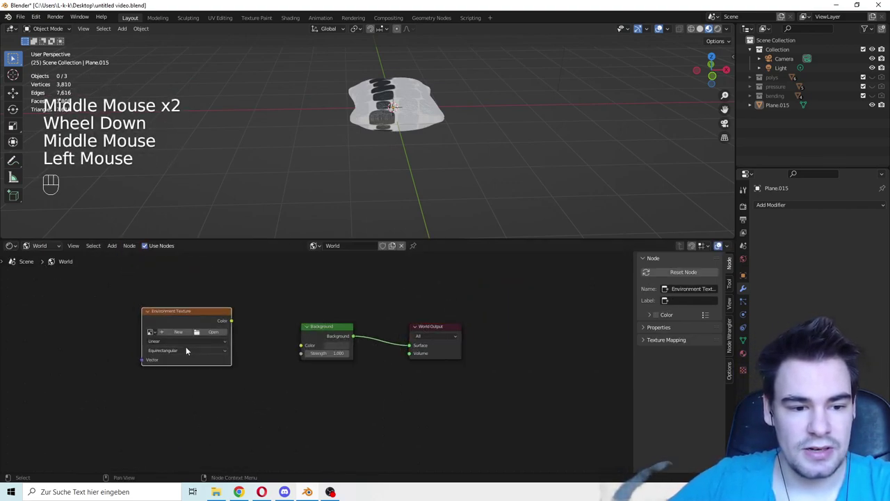
click(186, 347)
drag(230, 321, 302, 345)
Step: Load veranda_4k.exr from the Downloads folder into the Environment Texture node
click(214, 331)
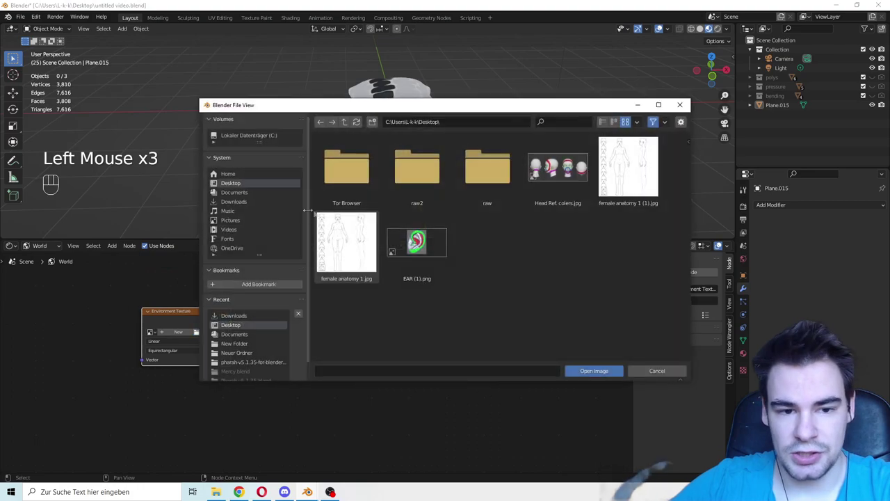
click(234, 202)
scroll(487, 279, down, 1)
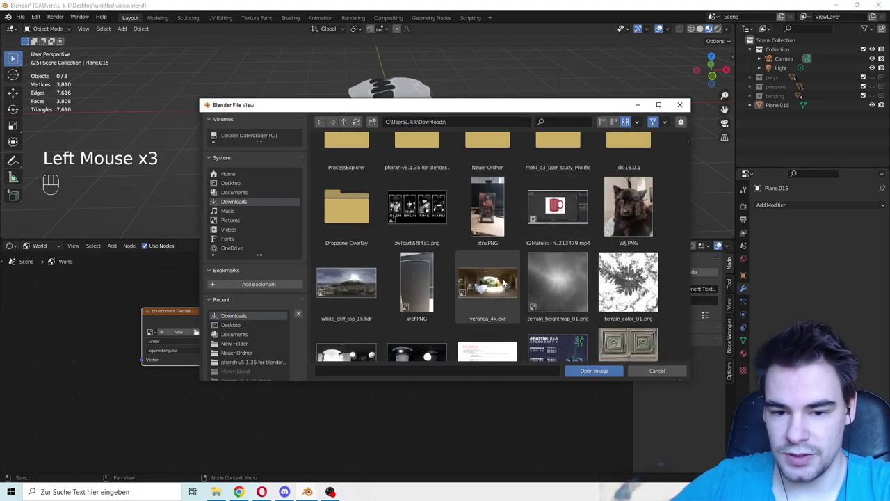
double_click(558, 285)
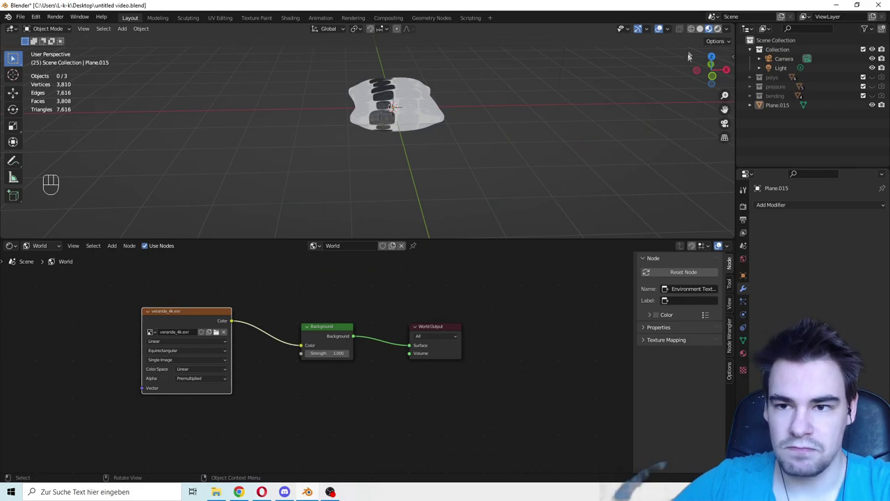
Step: Show the viewport in rendered shading and set the Render Engine to Cycles
click(717, 28)
scroll(543, 105, down, 2)
click(745, 206)
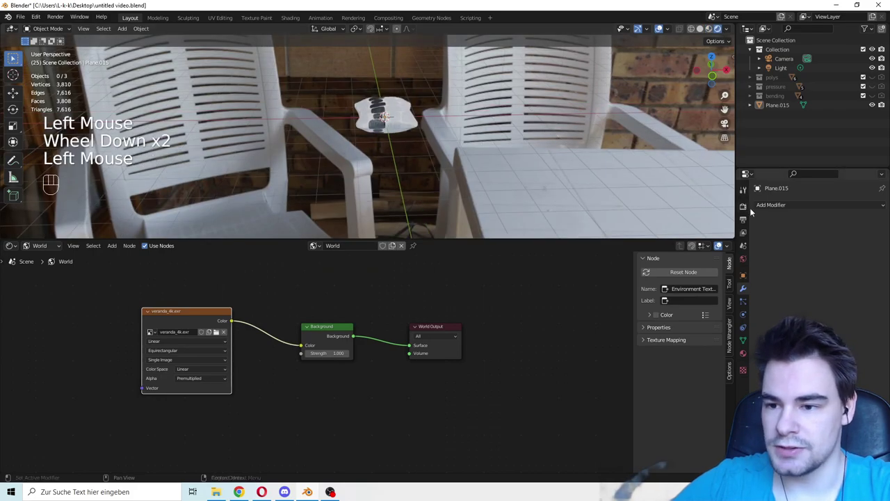
click(744, 206)
drag(838, 205, 836, 239)
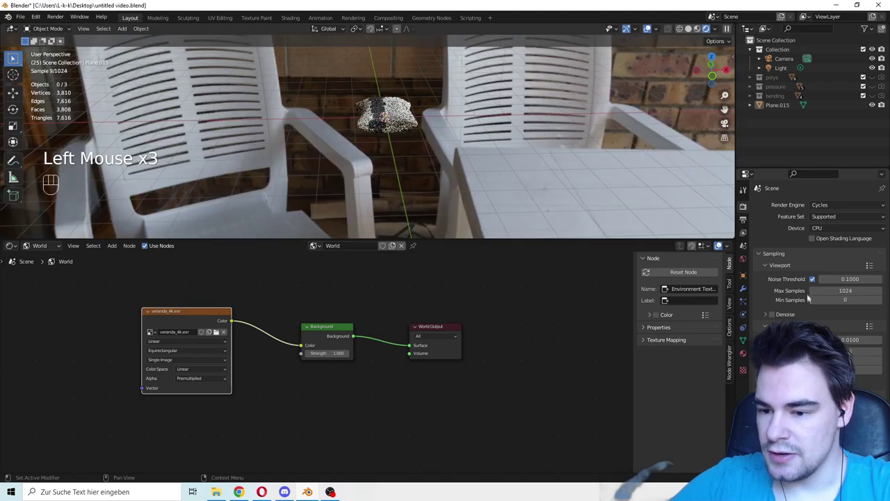
Step: Make the render's film background transparent so the environment image is hidden behind the pillow
scroll(809, 298, down, 2)
click(777, 405)
scroll(809, 298, down, 2)
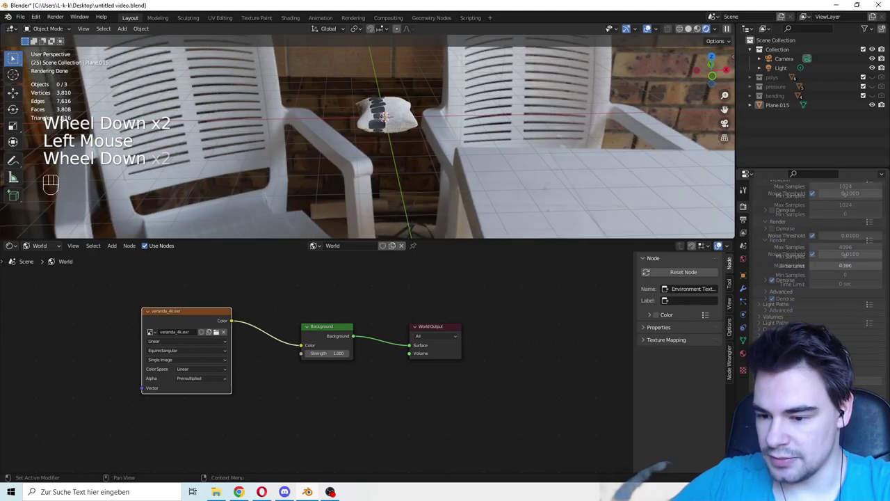
click(772, 406)
scroll(487, 133, up, 3)
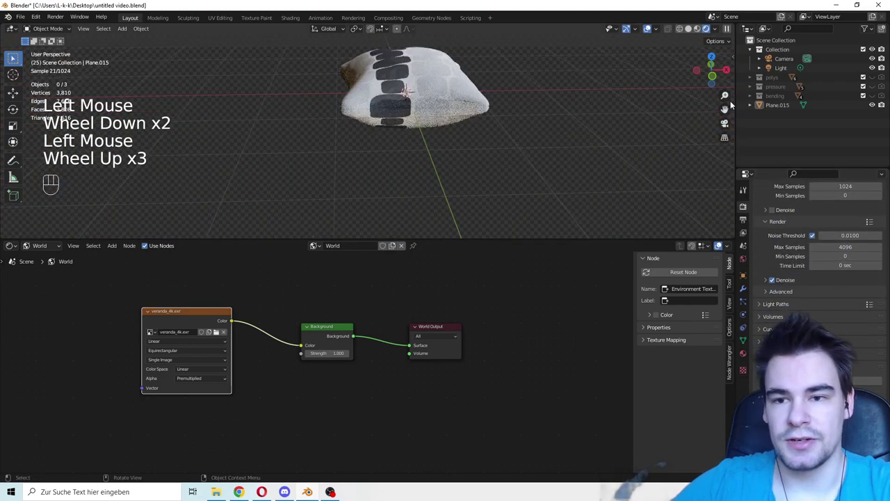
Step: Enlarge the 3D viewport over the node editor and frame the whole pillow in it from above
drag(725, 107, 682, 417)
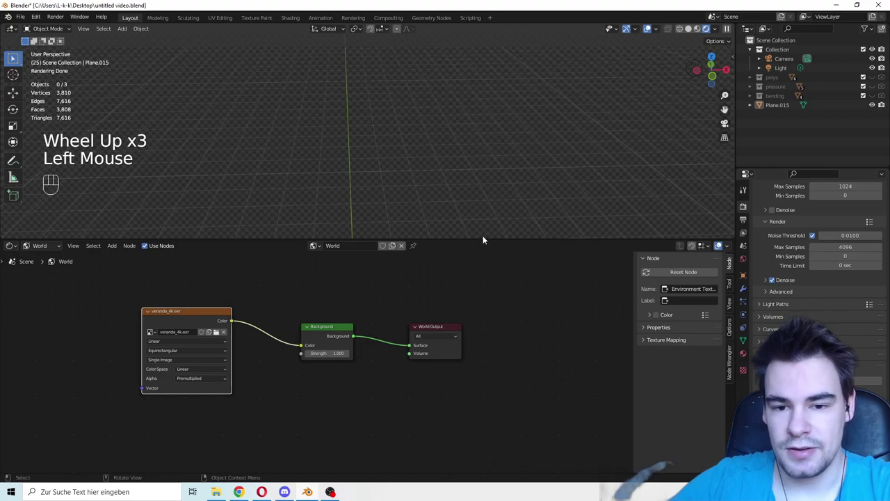
drag(482, 240, 501, 416)
middle_drag(512, 306, 503, 253)
scroll(503, 252, down, 4)
drag(724, 109, 389, 62)
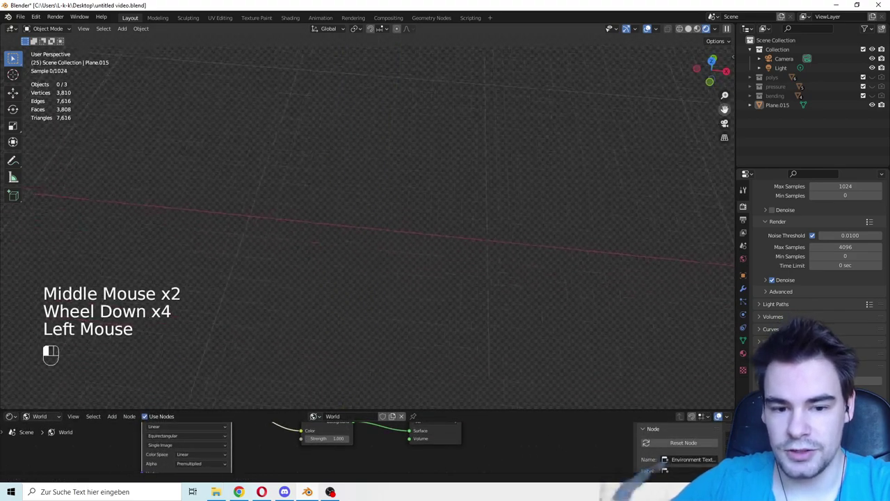
drag(435, 182, 435, 217)
scroll(435, 216, down, 2)
scroll(435, 216, up, 2)
drag(725, 109, 499, 129)
scroll(500, 129, up, 4)
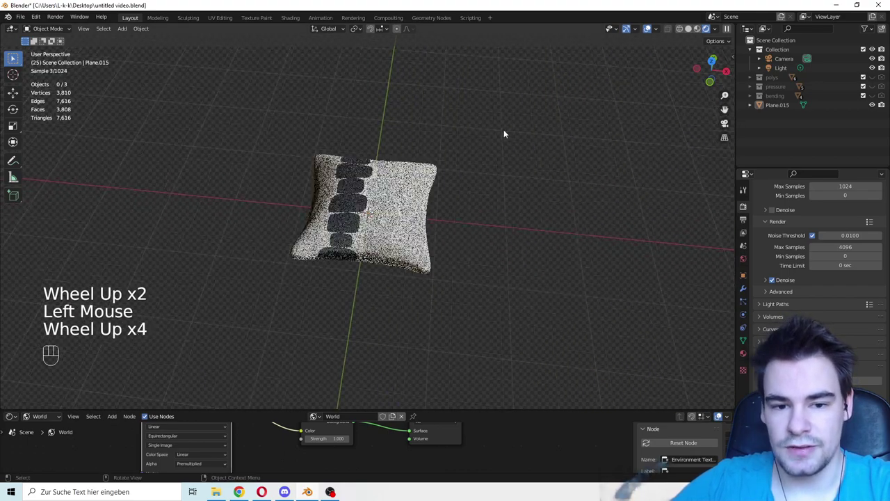